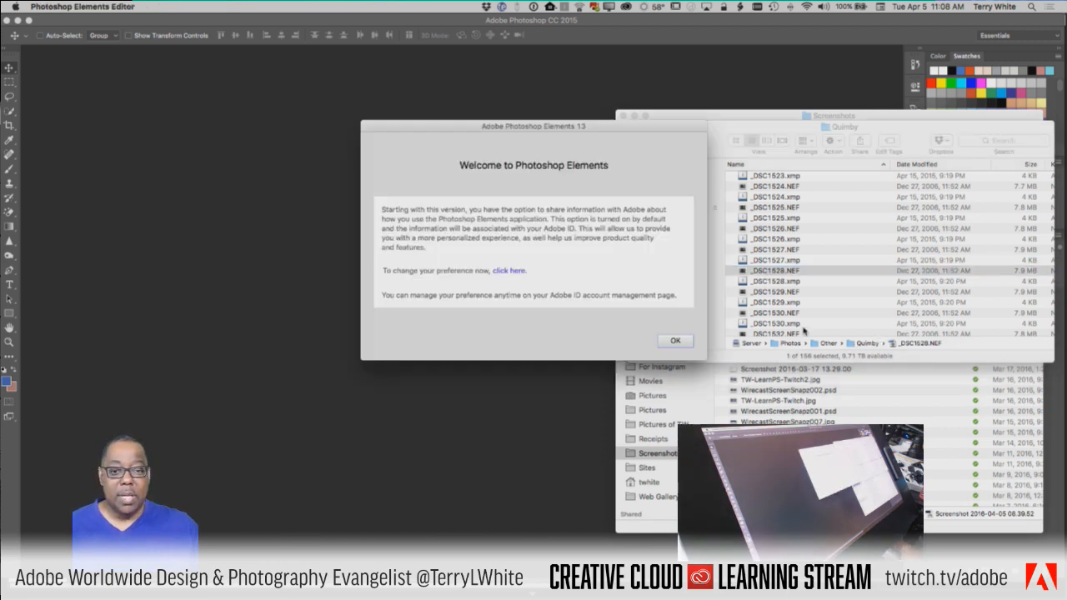
# Dismiss the Photoshop Elements welcome message and hide that application to get back to Finder
pyautogui.click(674, 341)
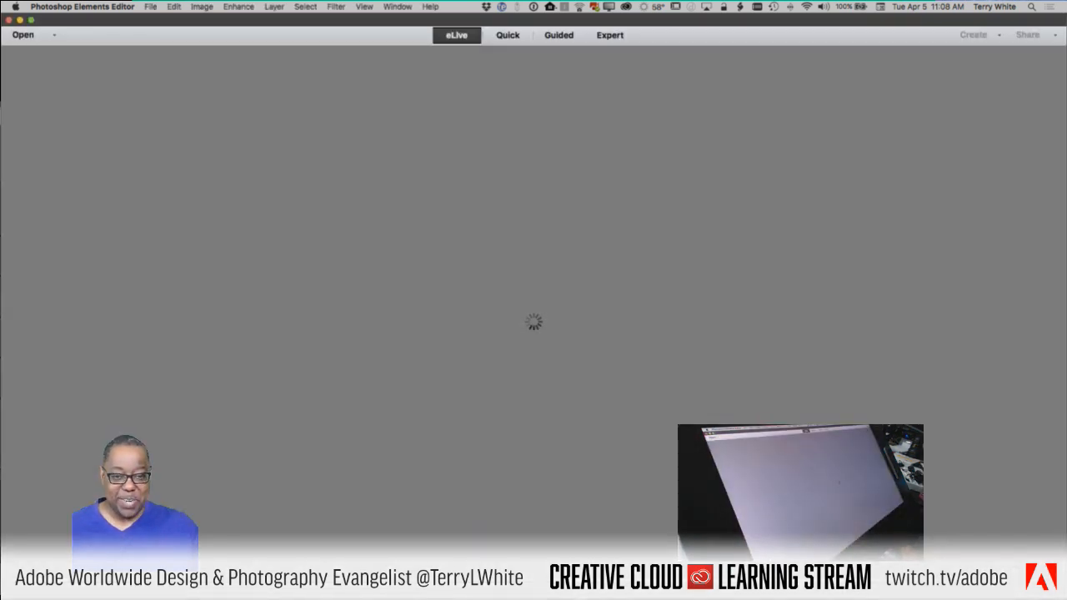
pyautogui.press('super+h')
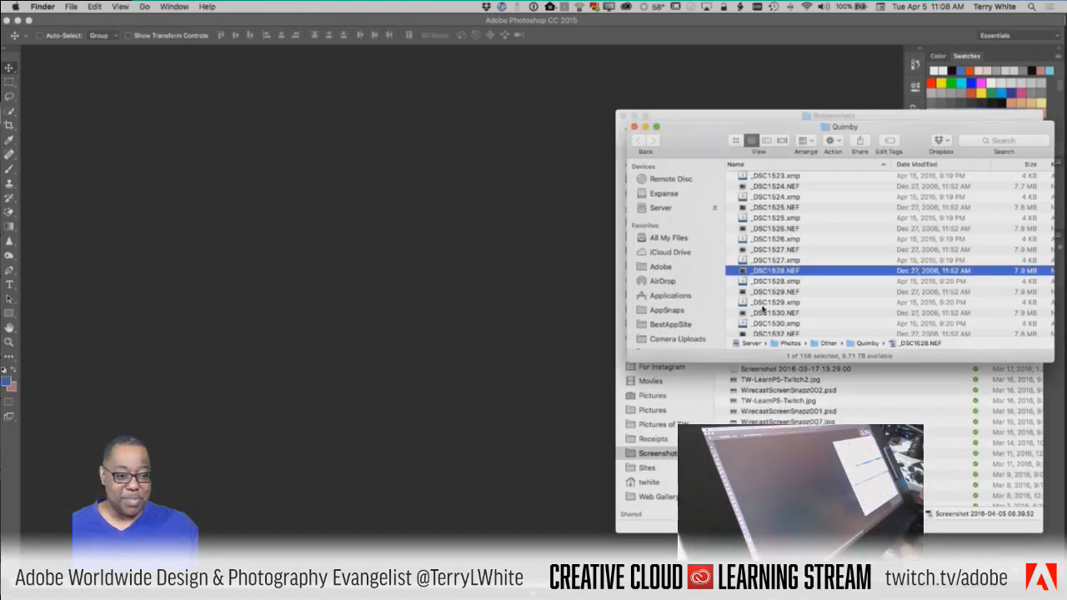
# Open the file information for _DSC1528.NEF in the Quimby folder
pyautogui.rightClick(759, 279)
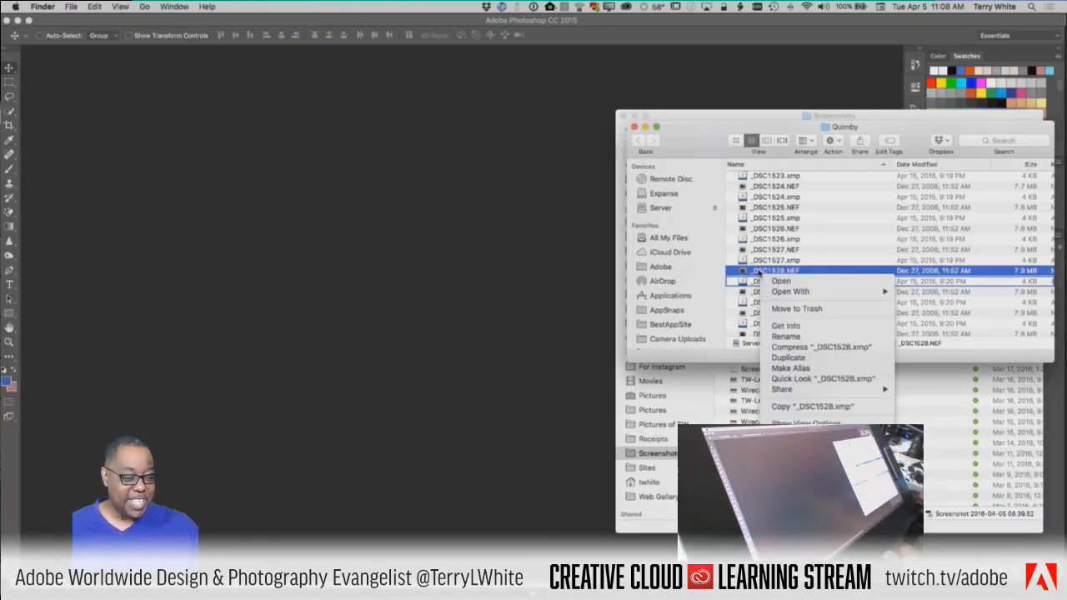
pyautogui.click(758, 271)
pyautogui.rightClick(756, 270)
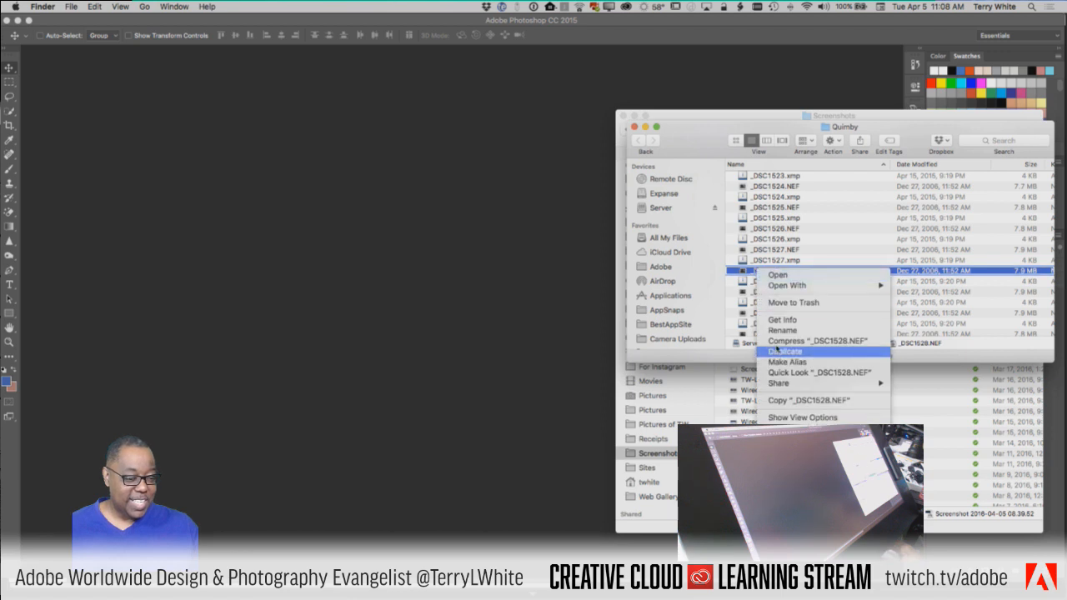
pyautogui.click(776, 320)
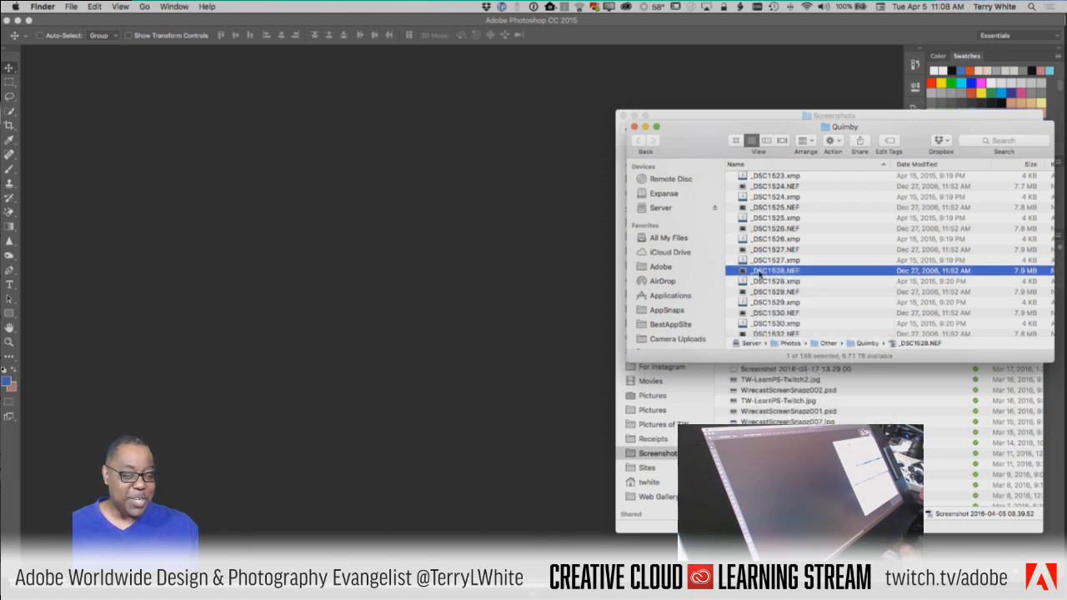
pyautogui.rightClick(759, 275)
pyautogui.click(775, 321)
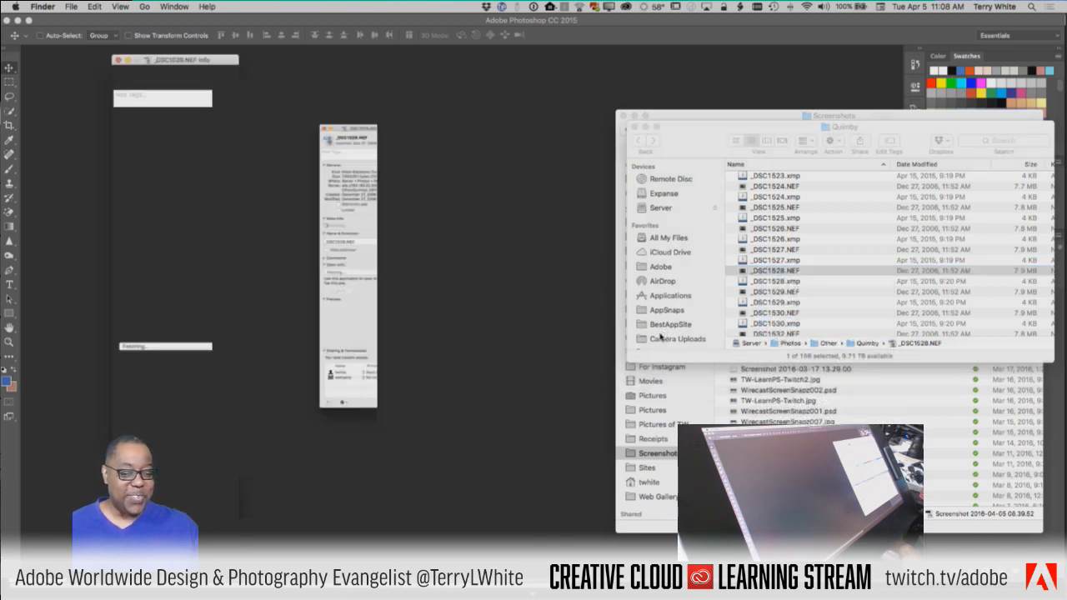
# Make Adobe Photoshop CC 2015 the default application for all .NEF files and close the file information
pyautogui.click(103, 360)
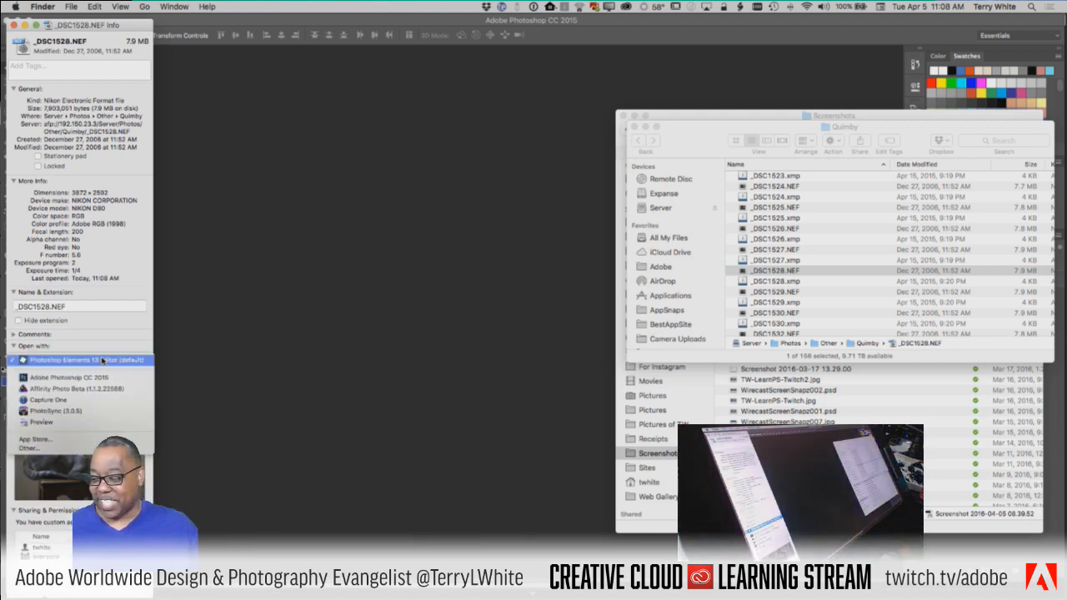
pyautogui.click(103, 377)
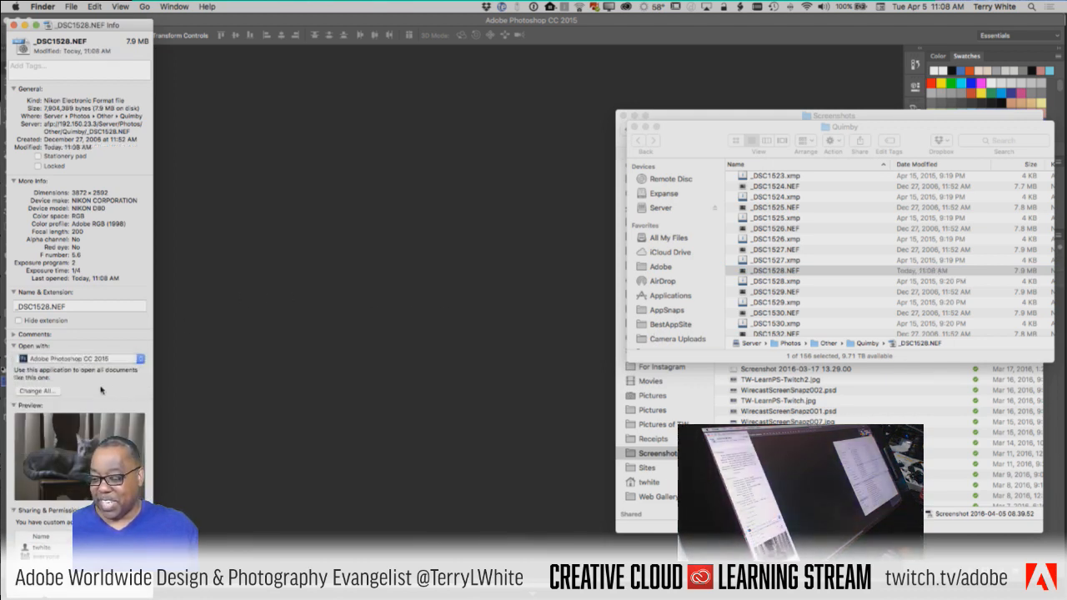
pyautogui.click(52, 392)
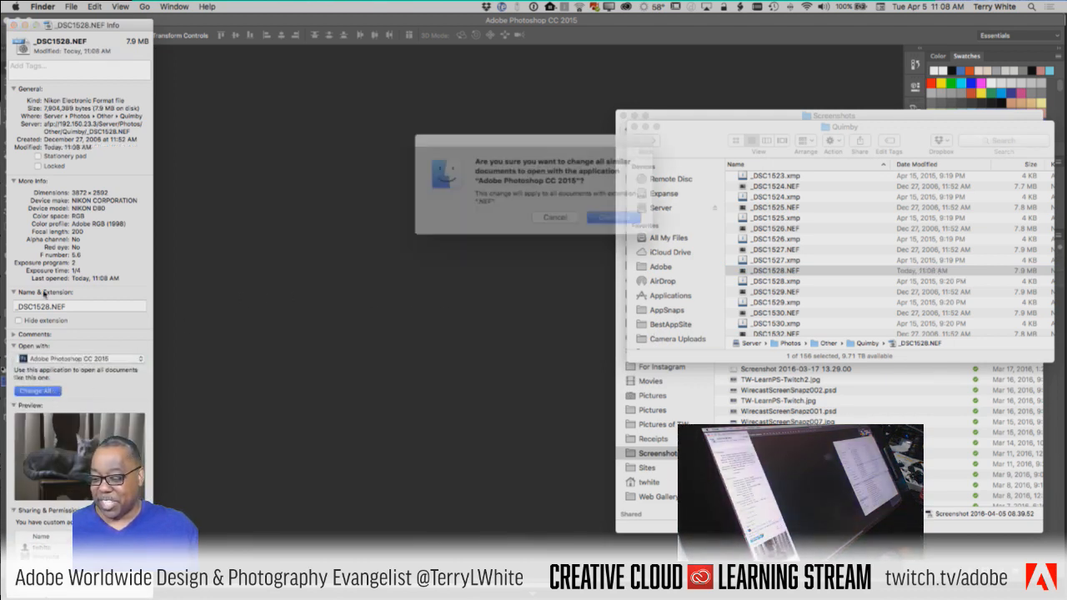
pyautogui.click(611, 217)
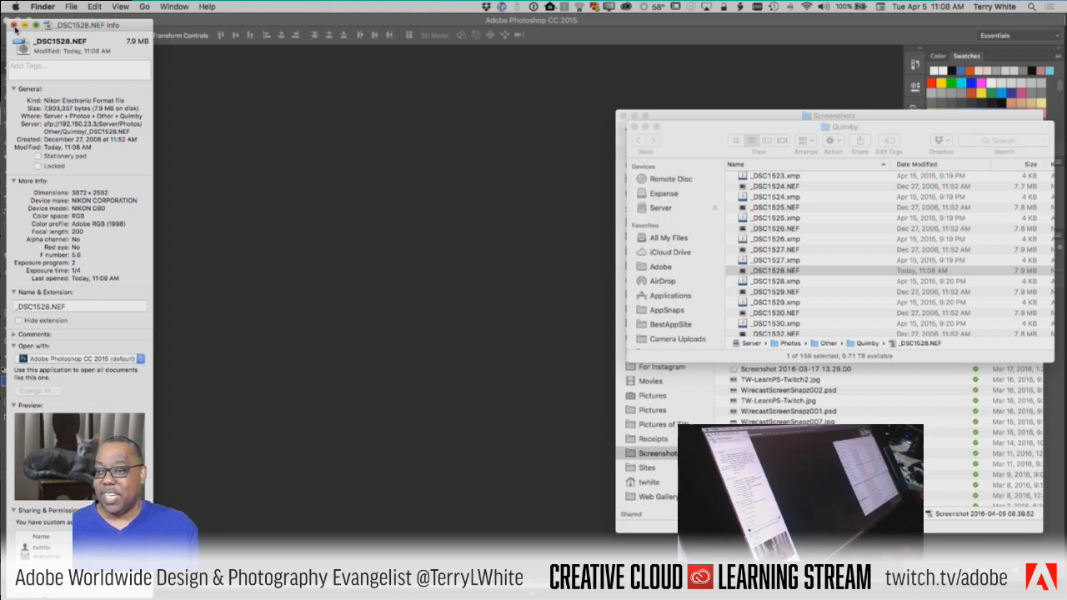
pyautogui.click(13, 26)
# Open _DSC1528.NEF in Camera Raw and shift its window slightly over the workspace
pyautogui.doubleClick(876, 270)
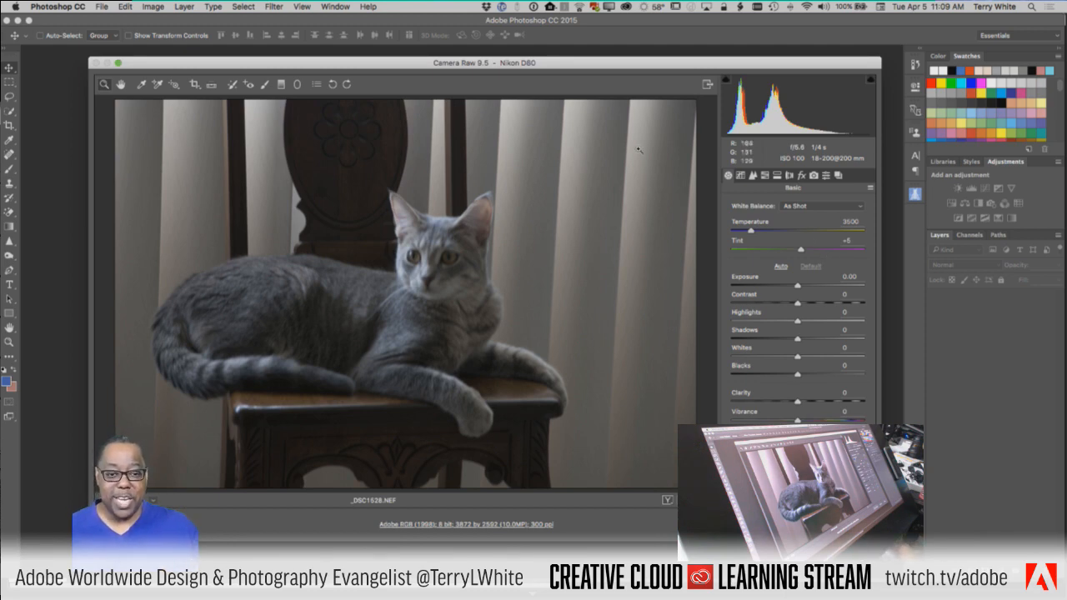
pyautogui.moveTo(580, 60); pyautogui.dragTo(557, 67)
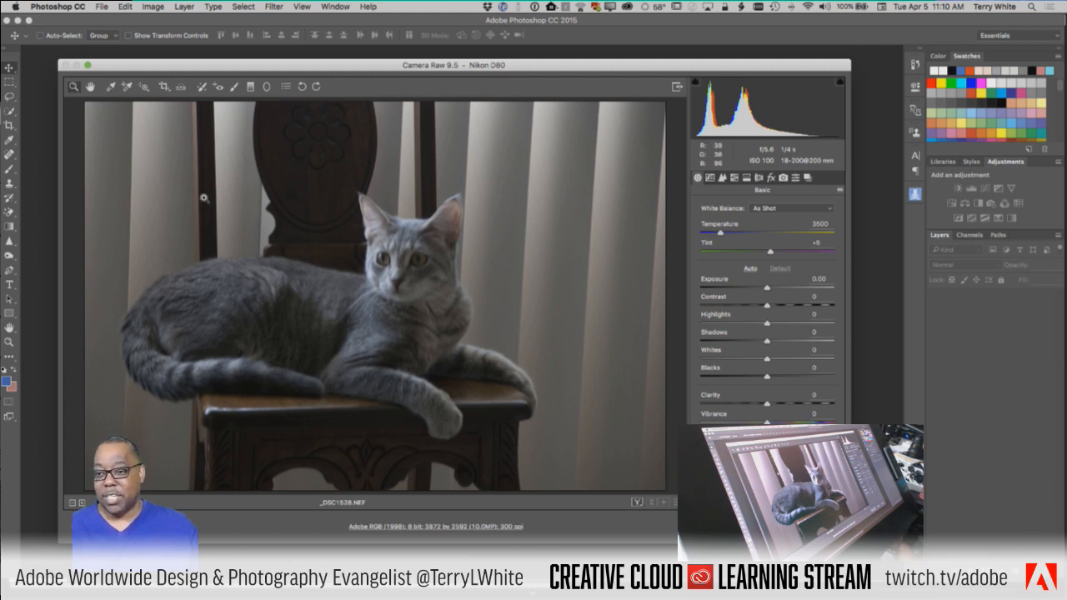
# Correct the white balance to temperature 3750 and tint 0 by sampling the cat's grey fur, and raise the exposure to +0.55
pyautogui.click(111, 87)
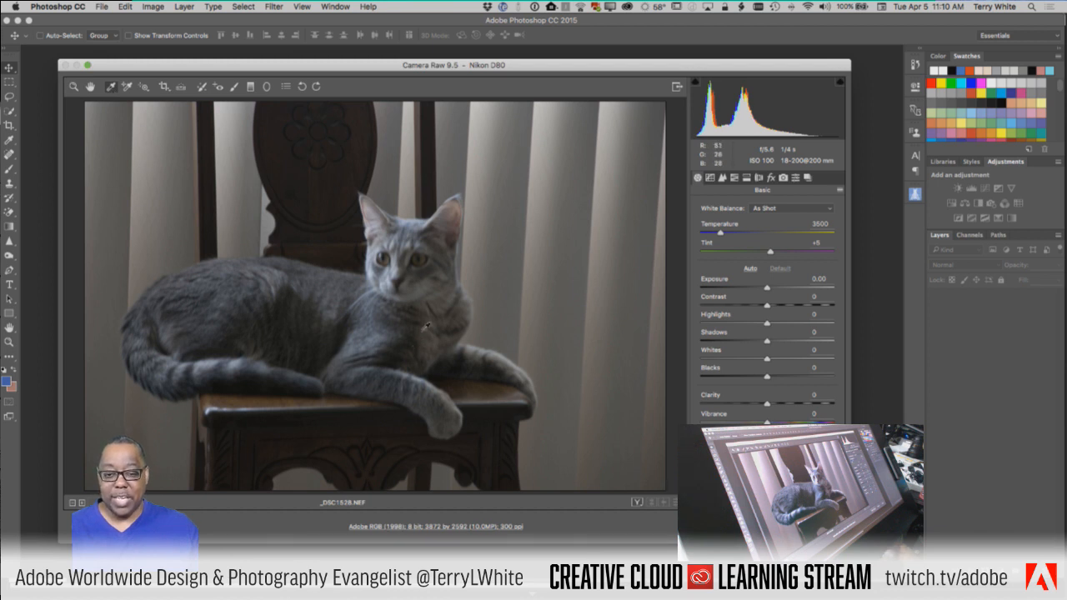
pyautogui.click(396, 375)
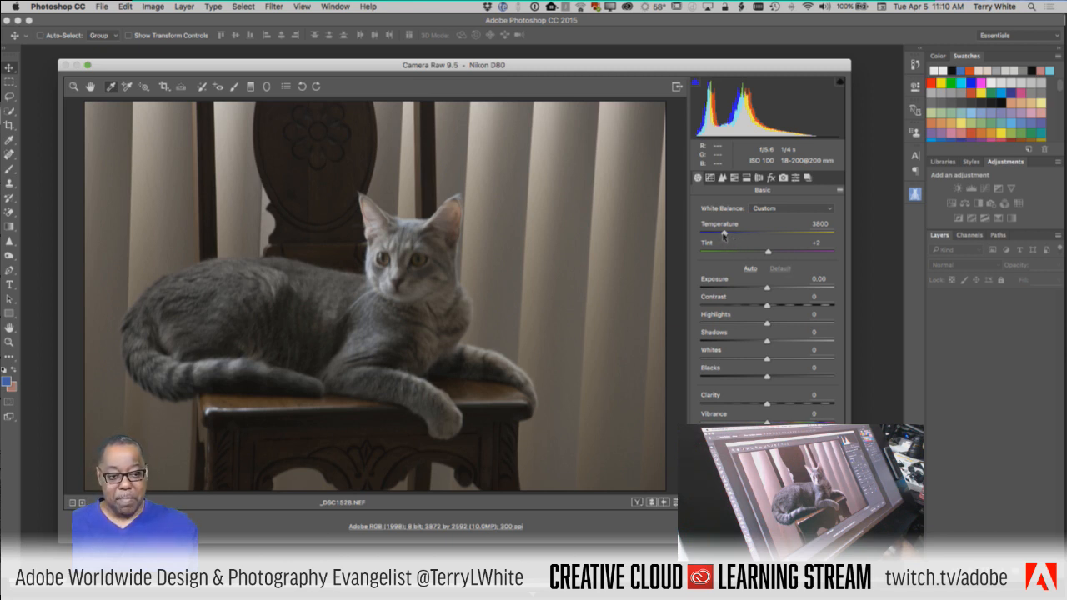
pyautogui.moveTo(724, 234)
pyautogui.mouseDown()
pyautogui.moveTo(712, 236)
pyautogui.moveTo(747, 238)
pyautogui.moveTo(725, 237)
pyautogui.mouseUp()
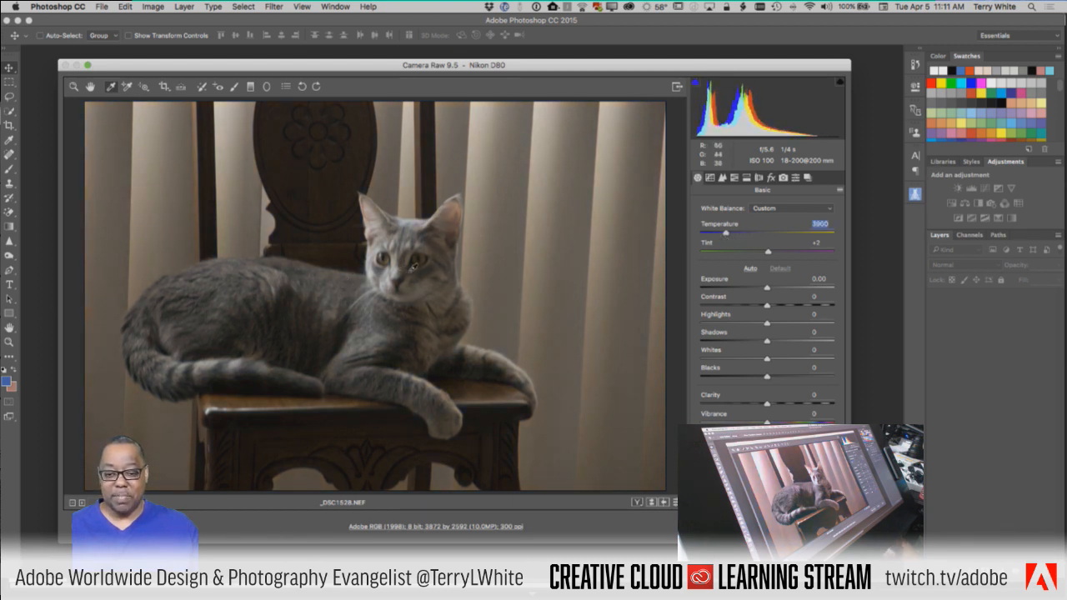
pyautogui.click(404, 265)
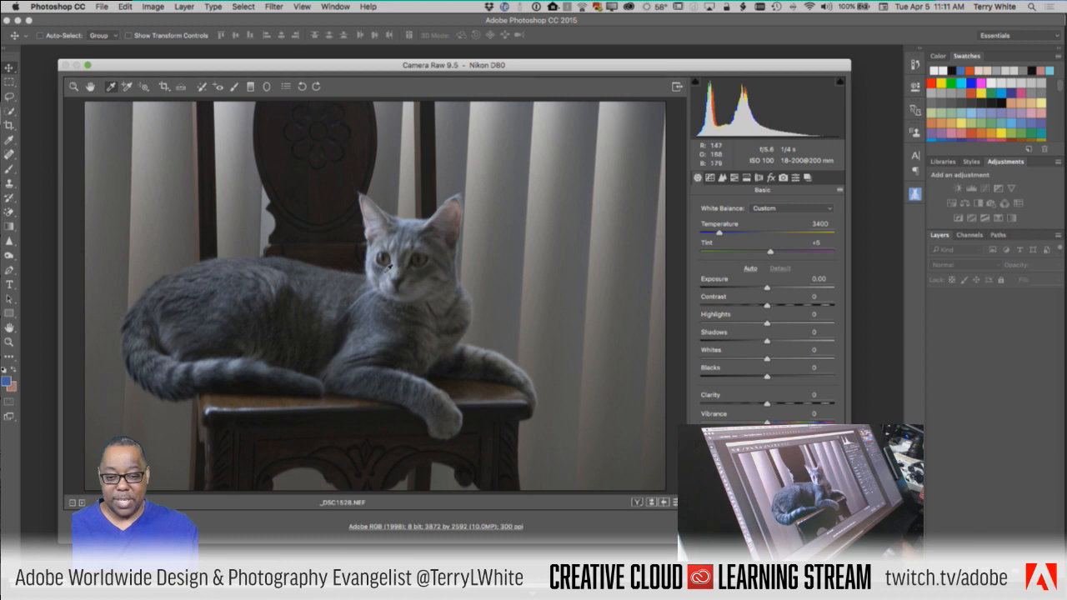
pyautogui.click(381, 265)
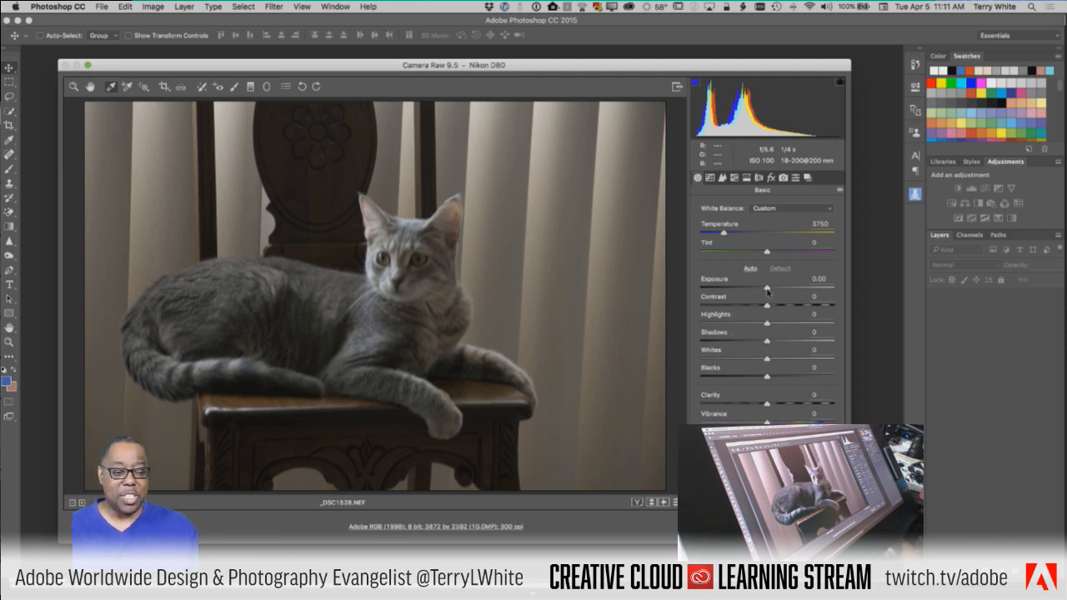
pyautogui.moveTo(767, 290); pyautogui.dragTo(775, 289)
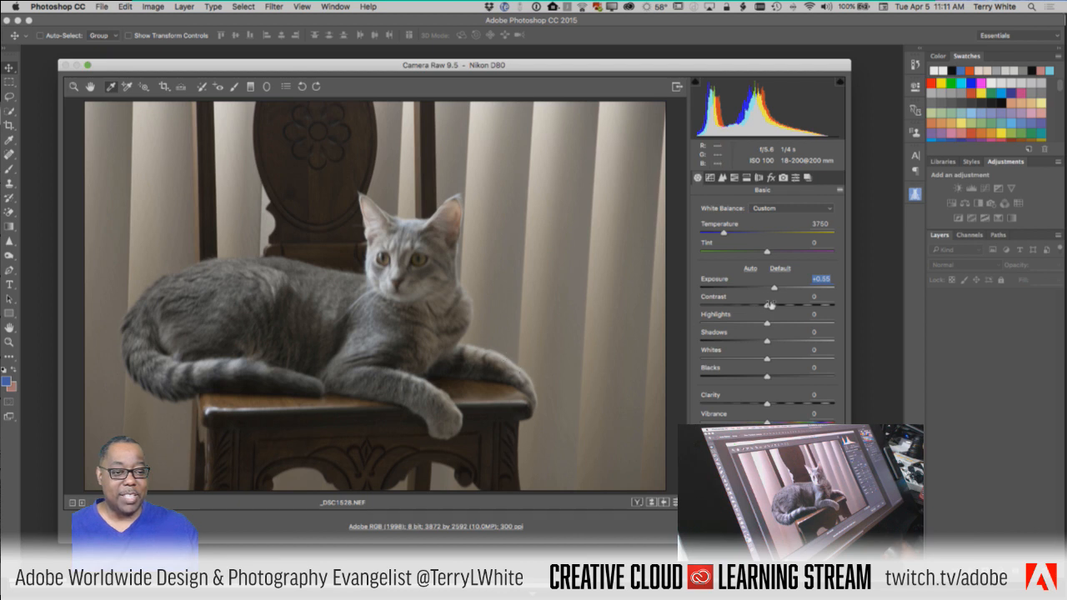
# Set the photo's sharpening amount to 61 in the detail settings
pyautogui.click(735, 178)
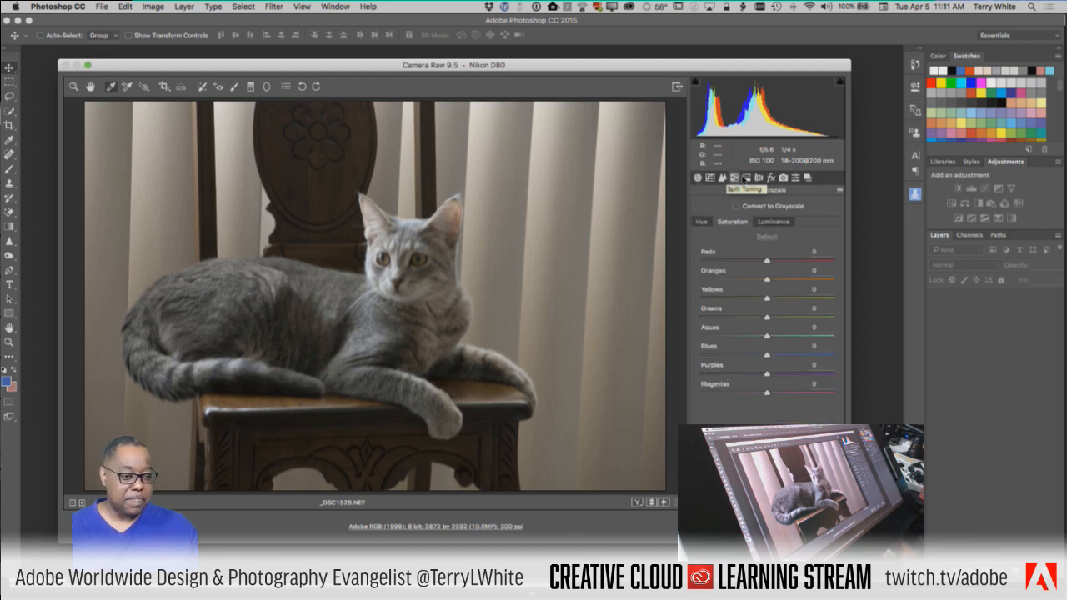
pyautogui.click(723, 178)
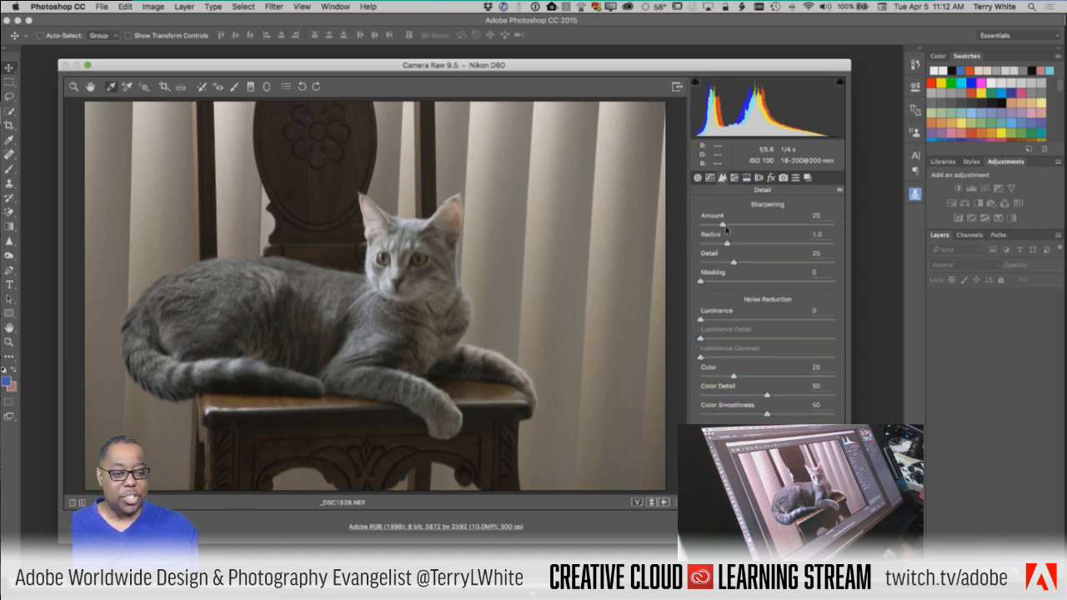
pyautogui.moveTo(723, 225); pyautogui.dragTo(749, 226)
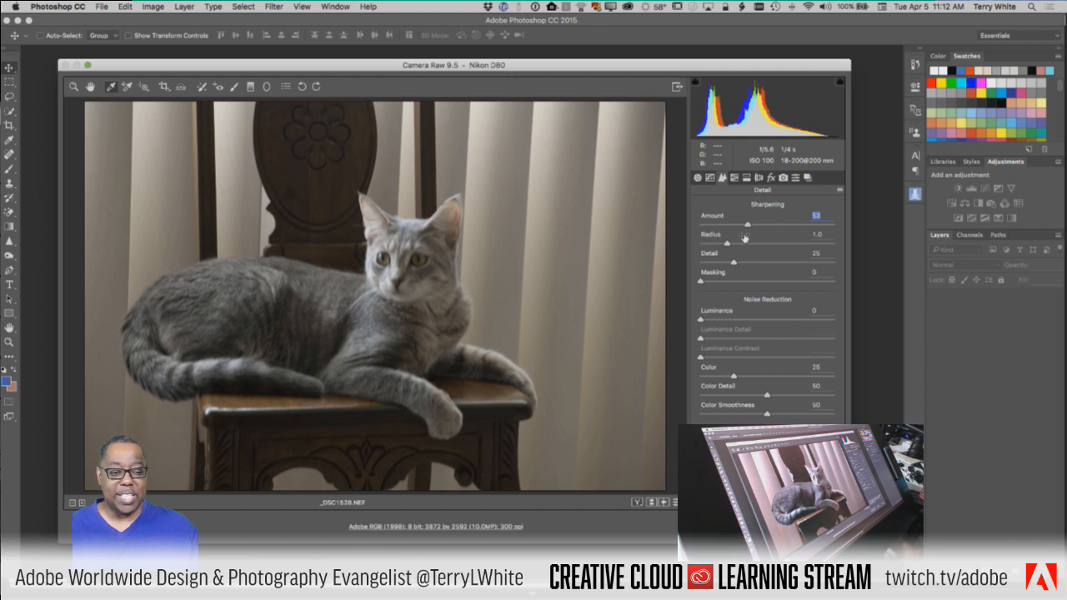
pyautogui.moveTo(751, 226)
pyautogui.mouseDown()
pyautogui.moveTo(779, 225)
pyautogui.moveTo(759, 226)
pyautogui.mouseUp()
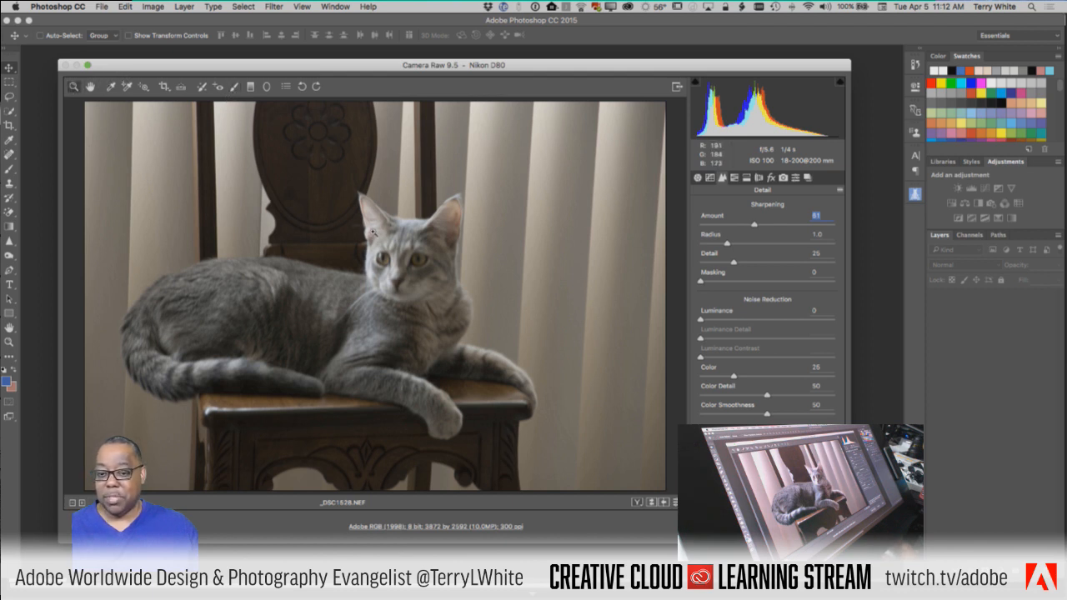
# Brighten both of the cat's eyes with the Adjustment Brush, using a clarity of +21
pyautogui.scroll(3, 412, 259)
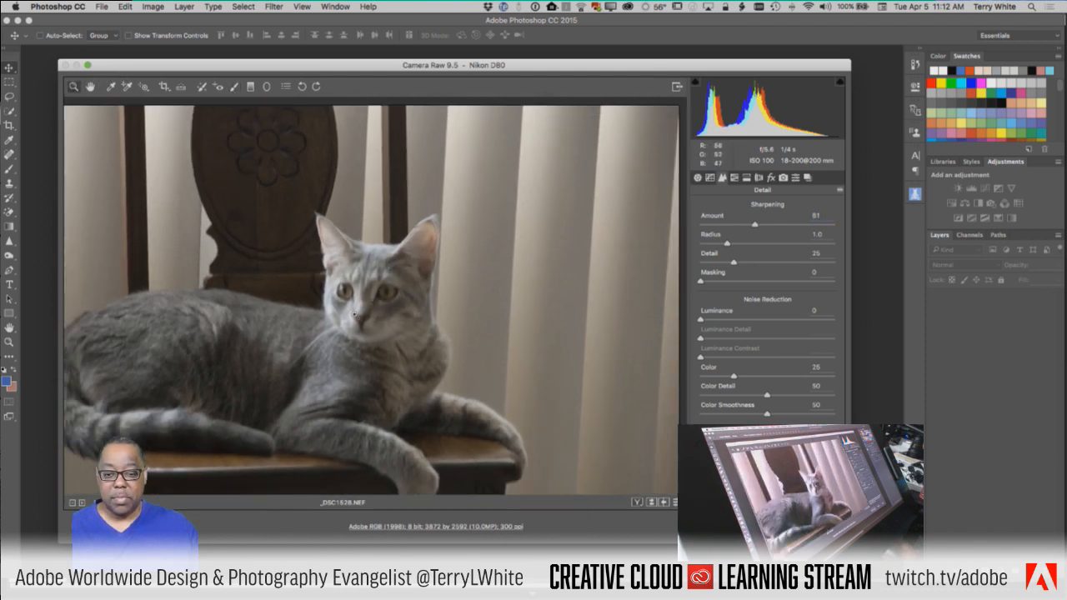
pyautogui.scroll(1, 355, 327)
pyautogui.scroll(2, 399, 273)
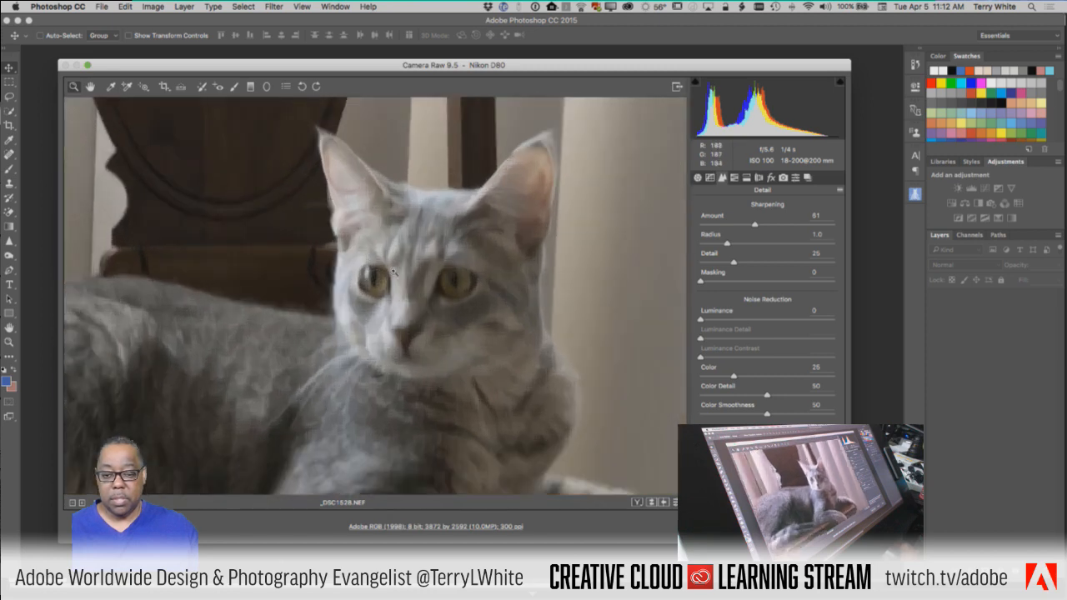
pyautogui.scroll(-1, 396, 273)
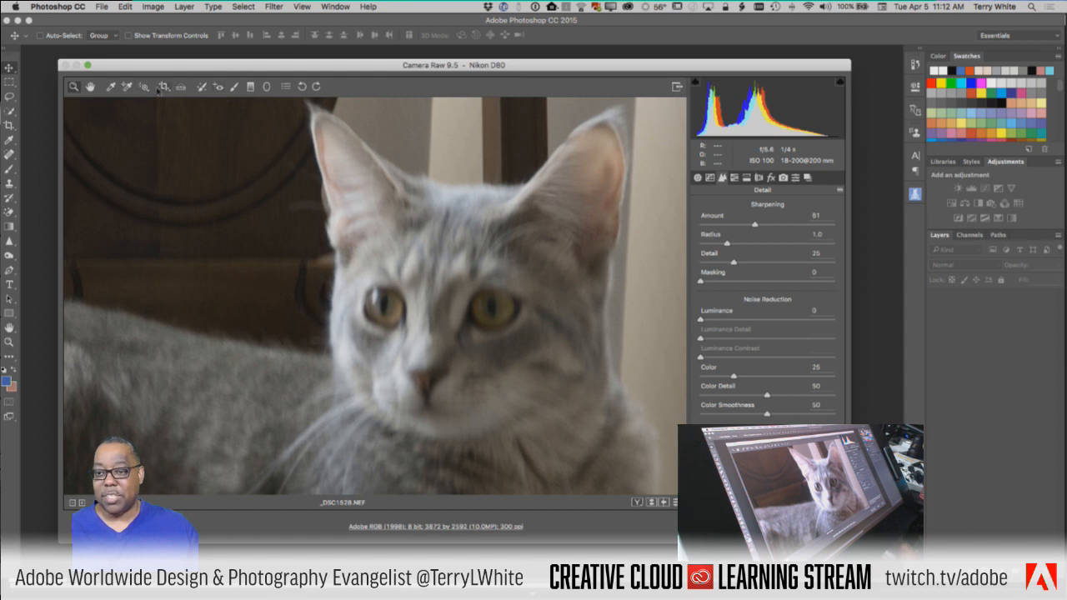
pyautogui.click(234, 87)
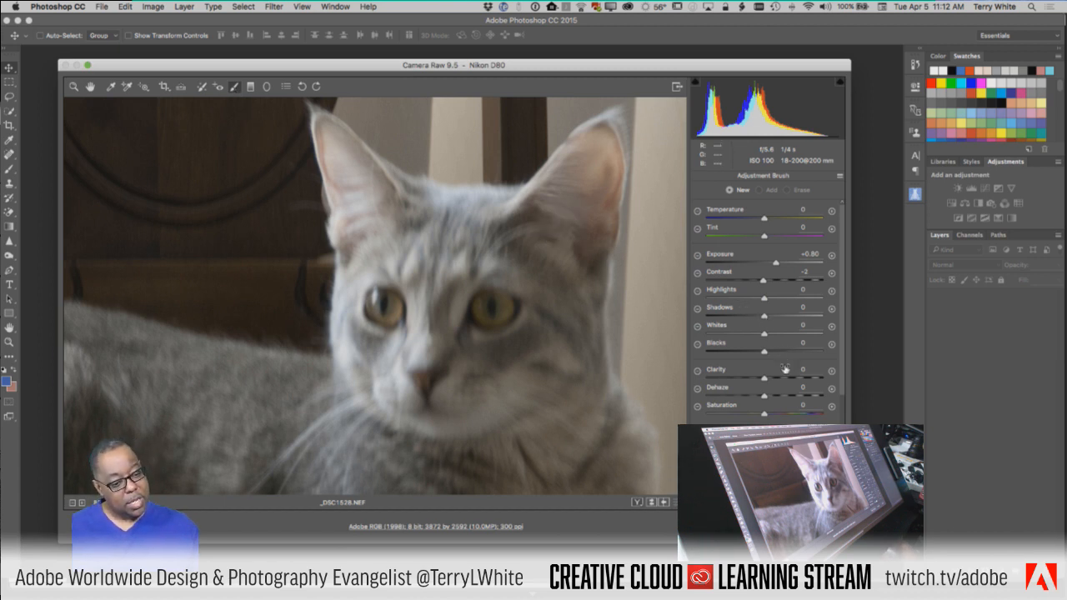
pyautogui.scroll(-1, 784, 367)
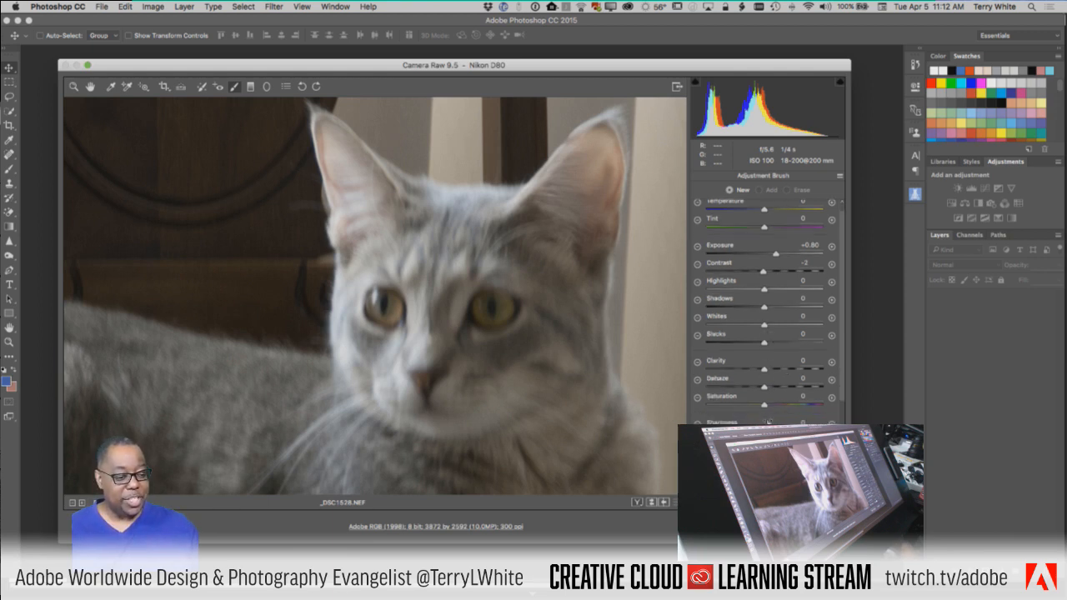
pyautogui.click(765, 370)
pyautogui.moveTo(765, 372); pyautogui.dragTo(776, 371)
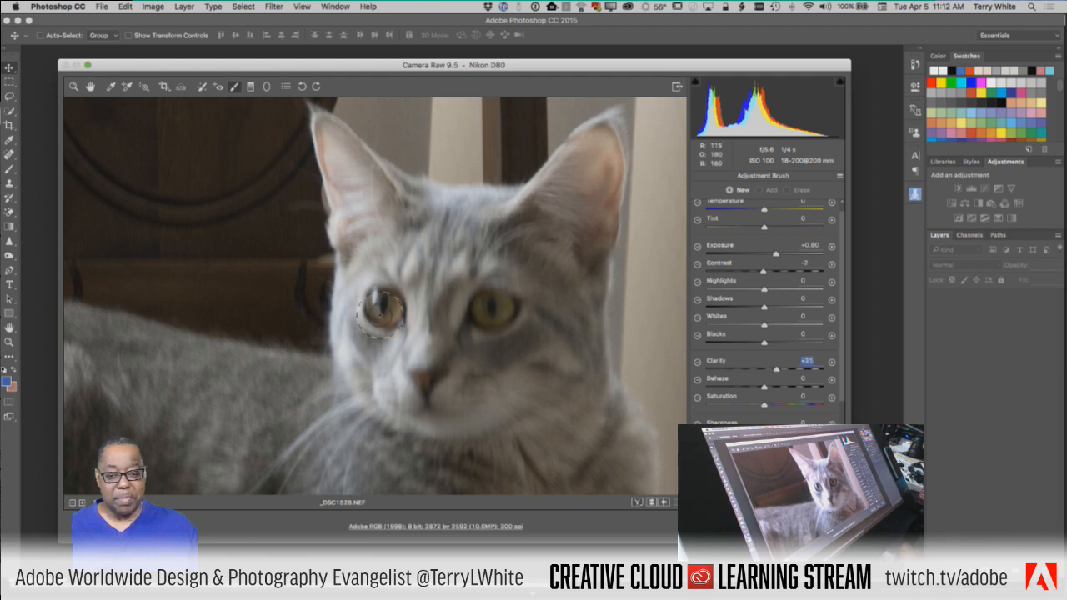
pyautogui.click(384, 305)
pyautogui.moveTo(385, 305)
pyautogui.mouseDown()
pyautogui.moveTo(382, 294)
pyautogui.moveTo(385, 316)
pyautogui.mouseUp()
pyautogui.moveTo(471, 313)
pyautogui.mouseDown()
pyautogui.moveTo(500, 310)
pyautogui.moveTo(507, 324)
pyautogui.moveTo(481, 325)
pyautogui.mouseUp()
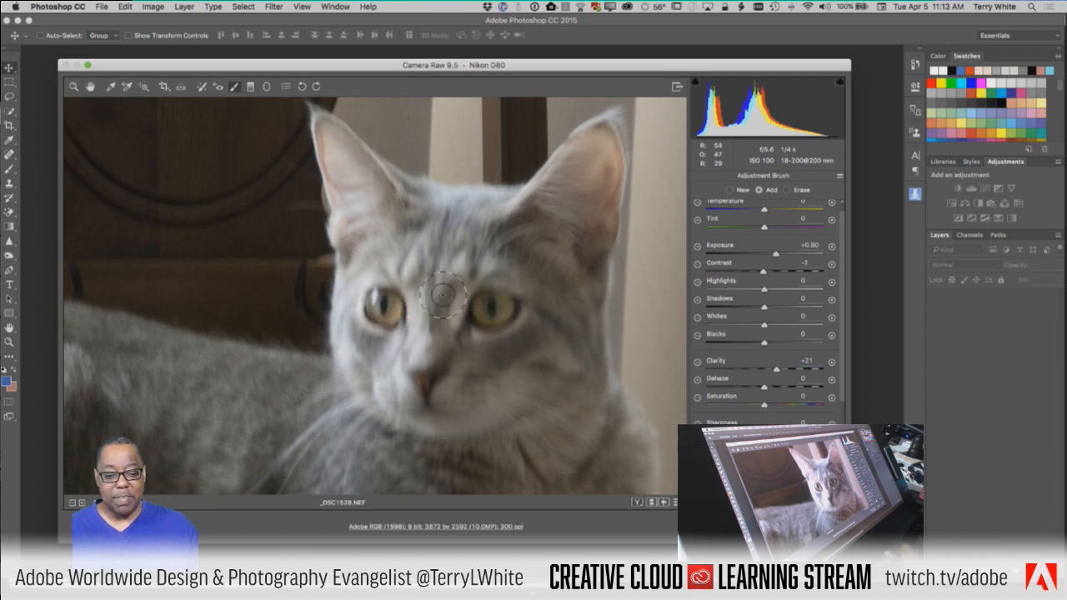
pyautogui.moveTo(381, 343)
pyautogui.mouseDown()
pyautogui.moveTo(350, 318)
pyautogui.moveTo(350, 297)
pyautogui.moveTo(399, 273)
pyautogui.mouseUp()
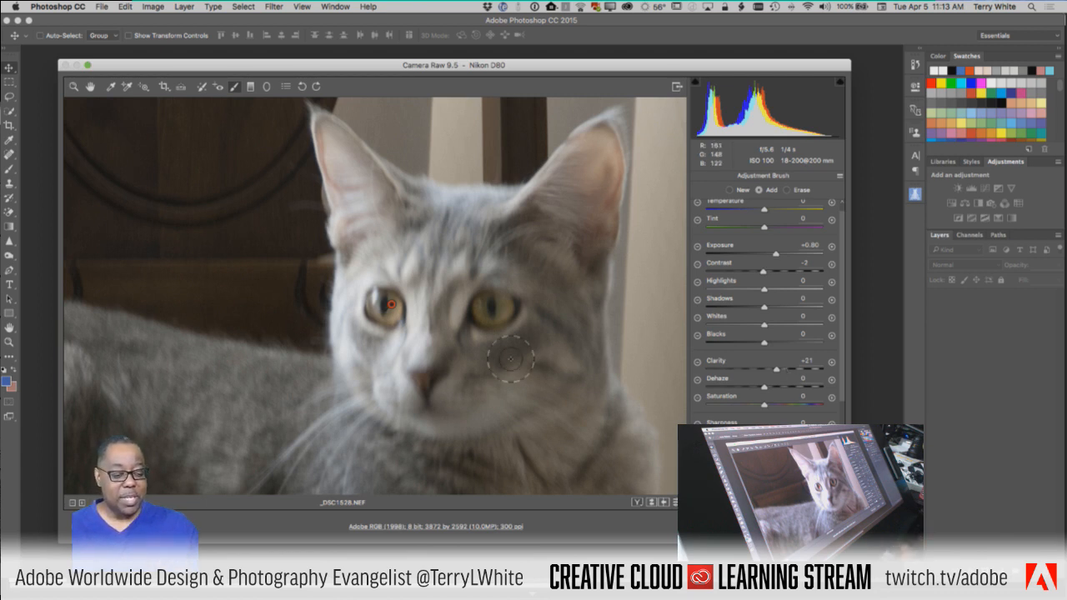
# Straighten the photo along the front edge of the chair seat using the Straighten tool
pyautogui.click(74, 86)
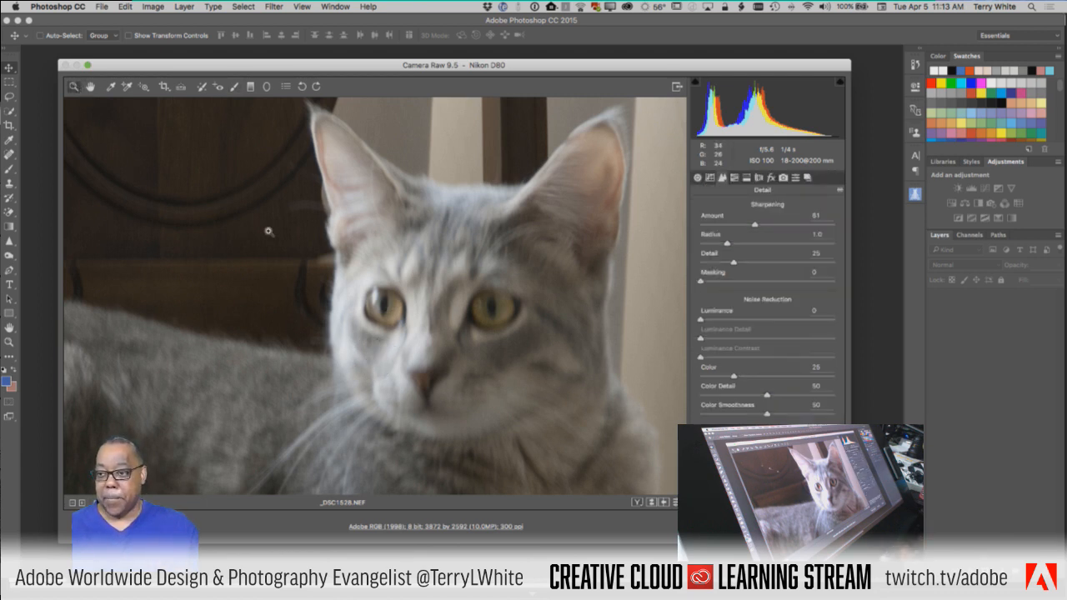
pyautogui.scroll(-8, 375, 295)
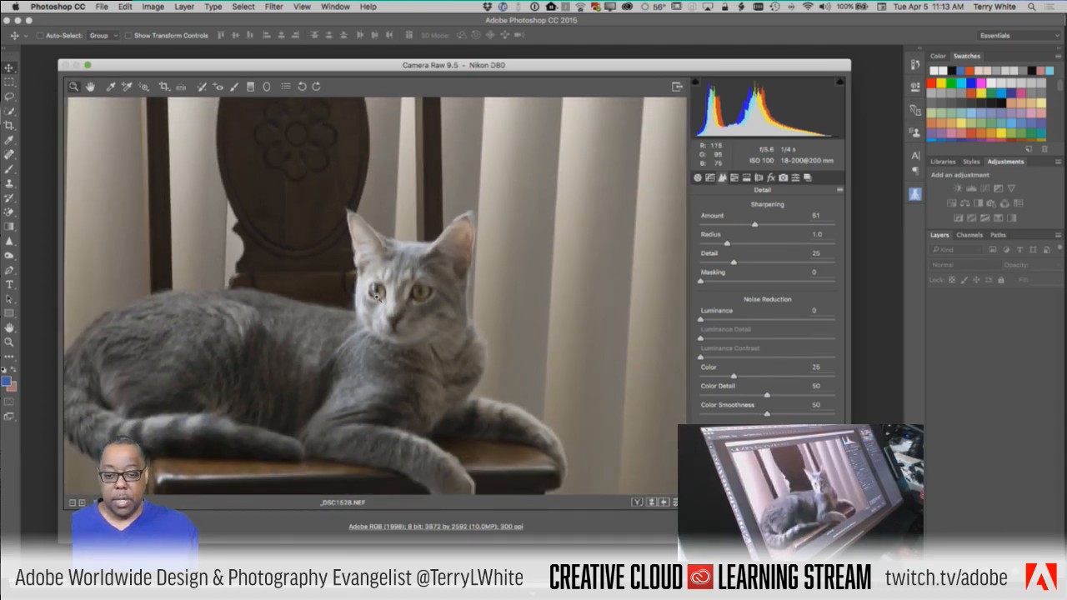
pyautogui.scroll(-2, 375, 295)
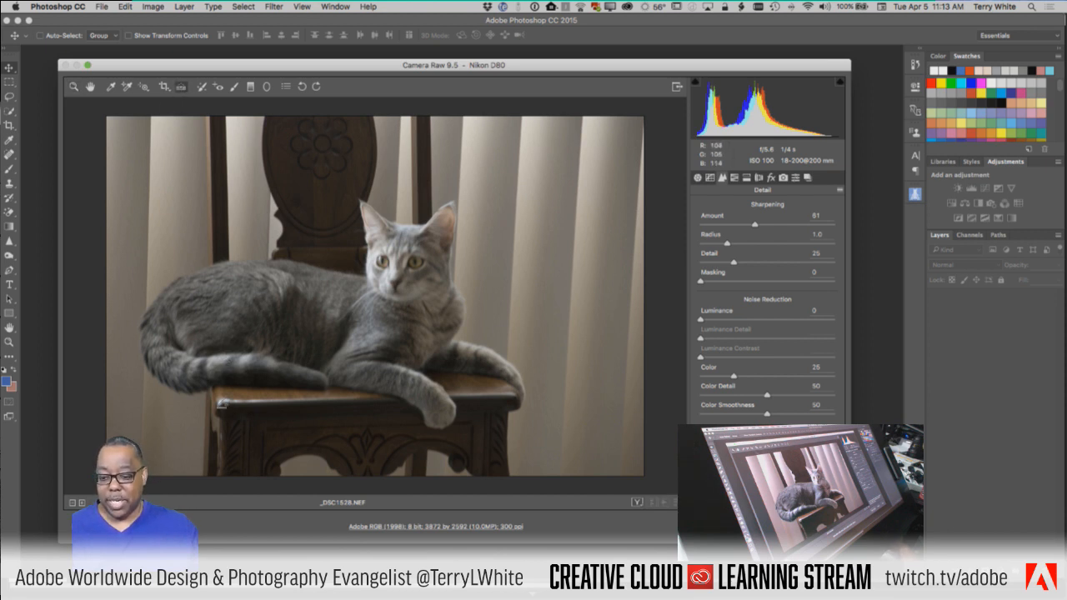
pyautogui.moveTo(221, 400); pyautogui.dragTo(524, 392)
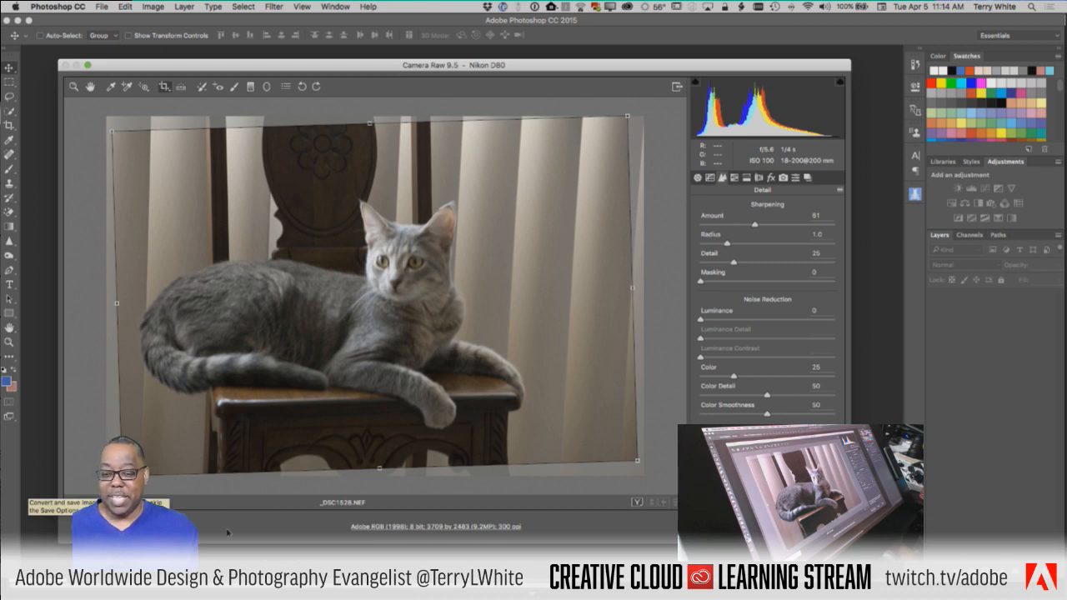
# Review the file formats available in Camera Raw's save options and cancel without saving a copy
pyautogui.press('super+s')
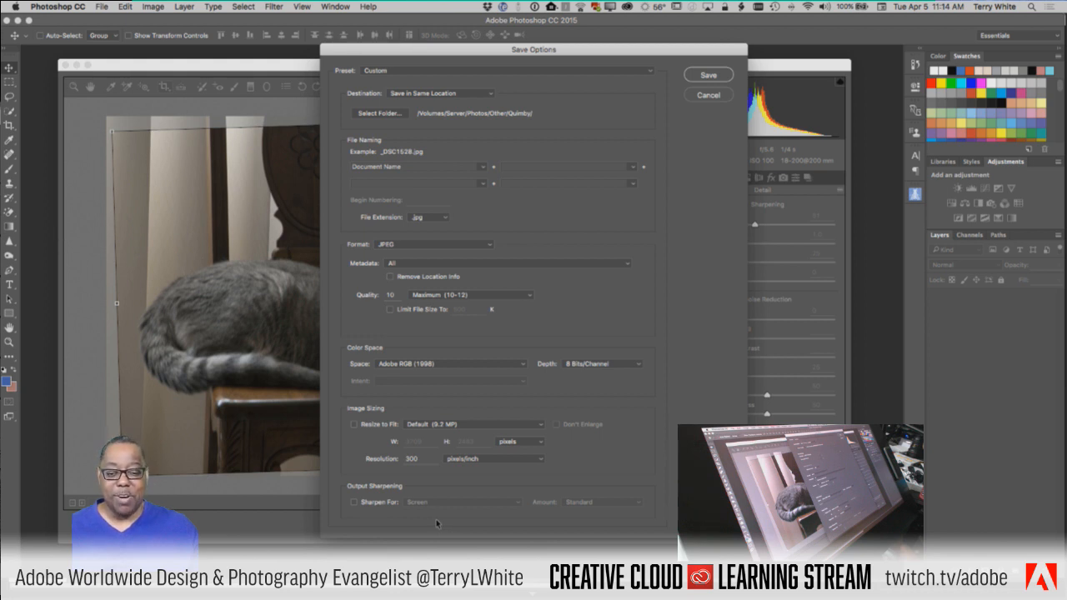
pyautogui.click(443, 244)
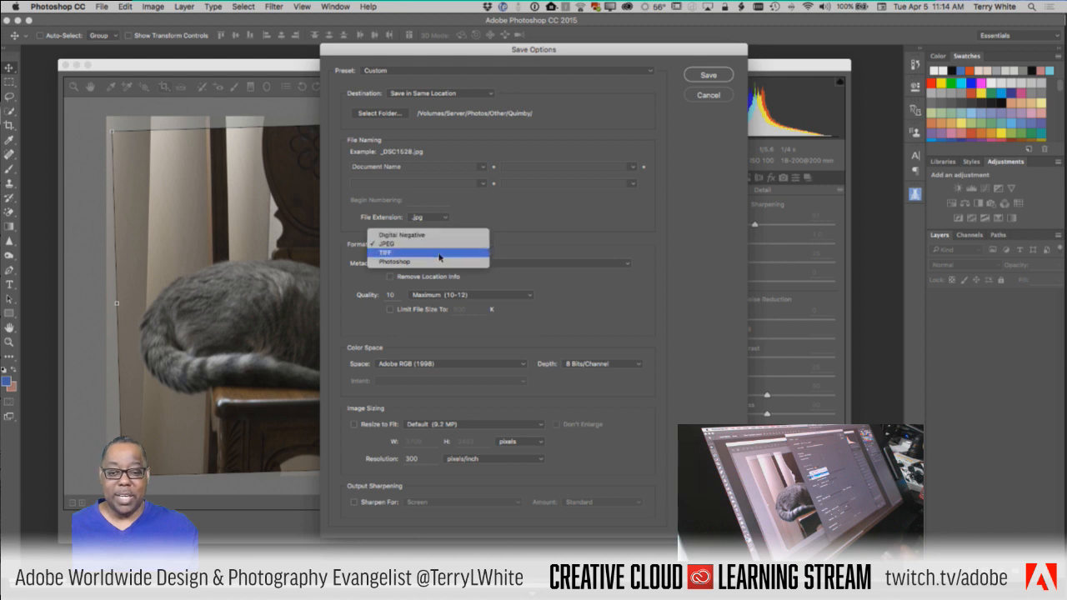
pyautogui.click(572, 248)
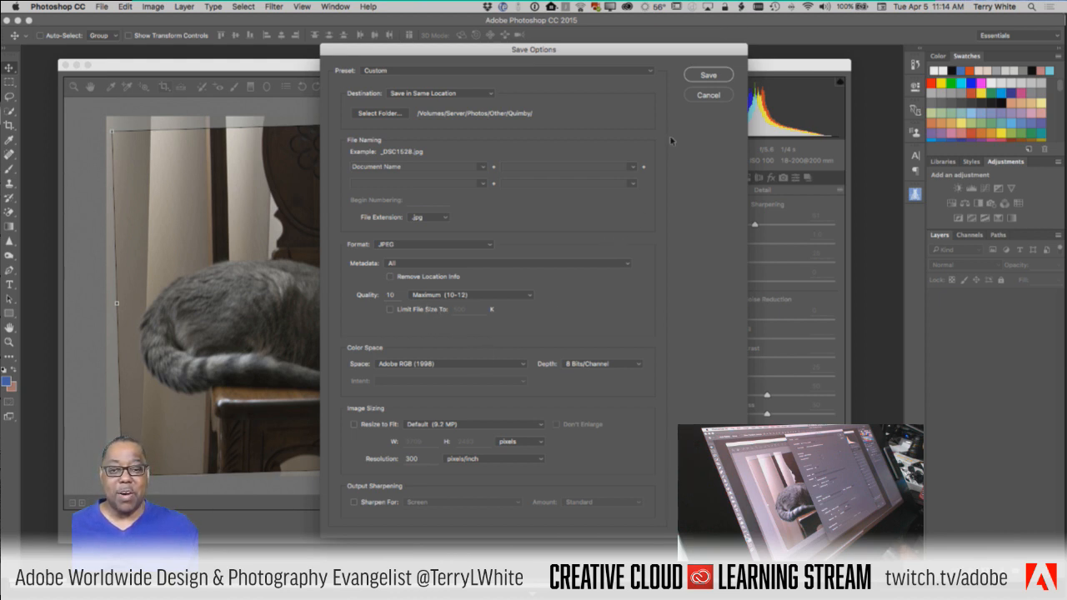
pyautogui.click(708, 95)
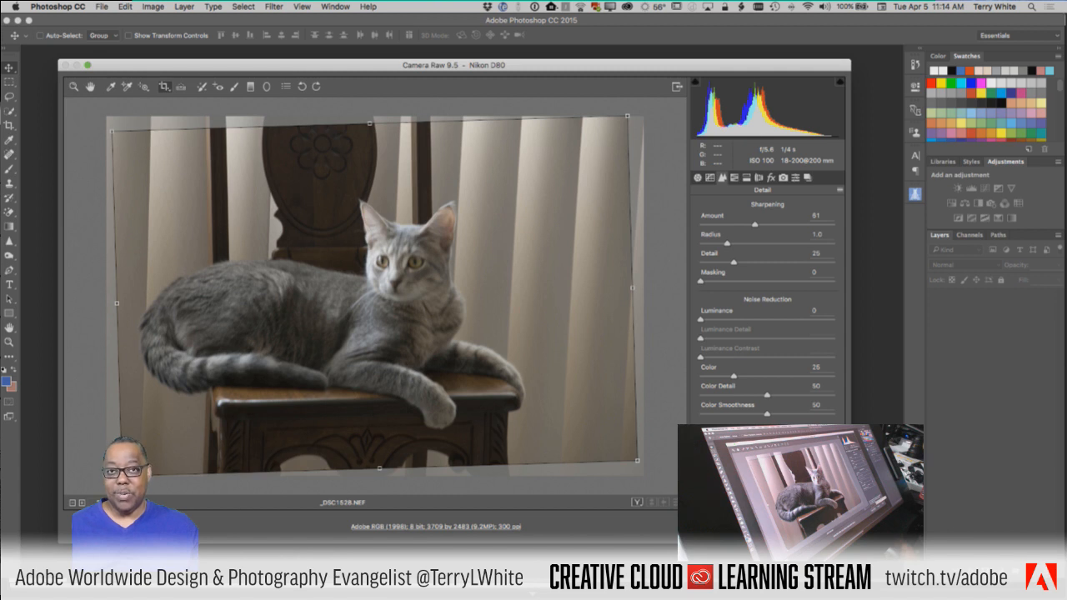
# Finish the raw edits without opening the image, and reopen _DSC1528.NEF from the Quimby folder in Finder
pyautogui.click(813, 527)
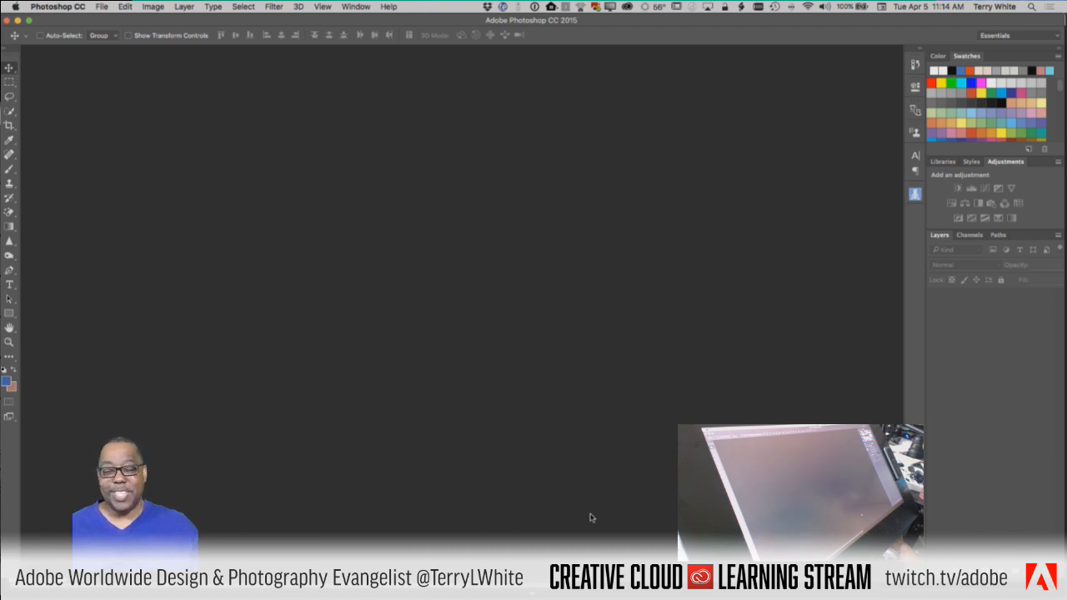
pyautogui.press('super+Tab')
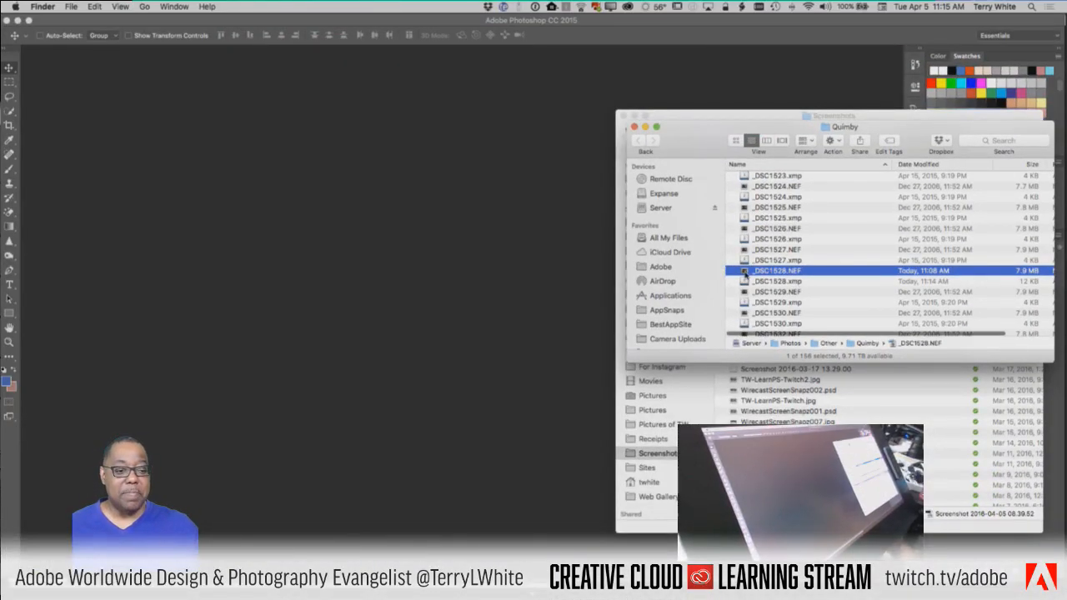
pyautogui.doubleClick(745, 271)
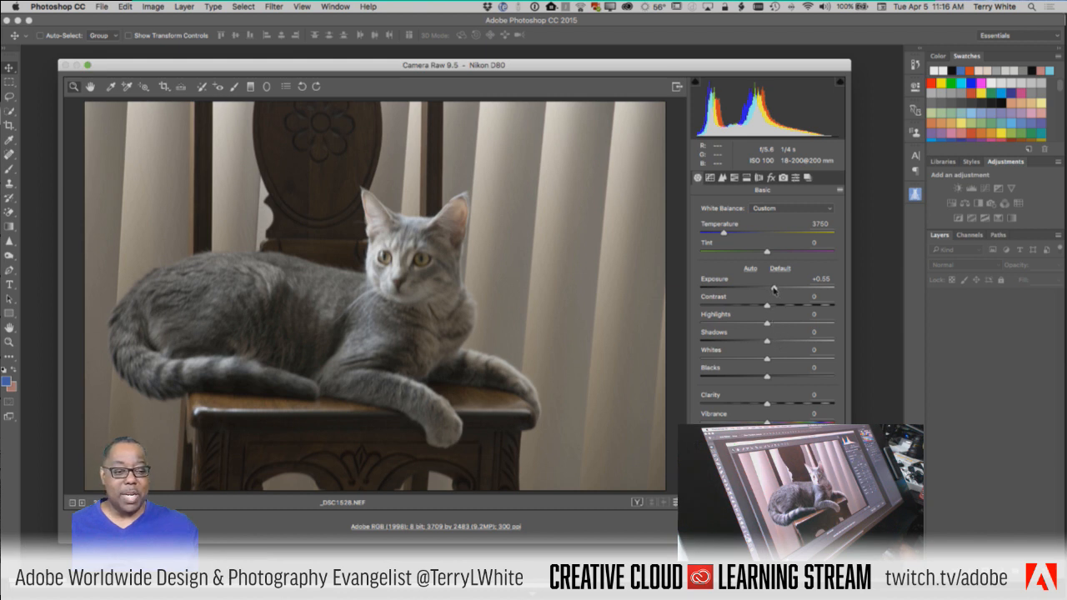
# Try an exposure of +0.05, inspect the straightened crop, and restore the exposure to +0.55
pyautogui.moveTo(774, 290); pyautogui.dragTo(768, 290)
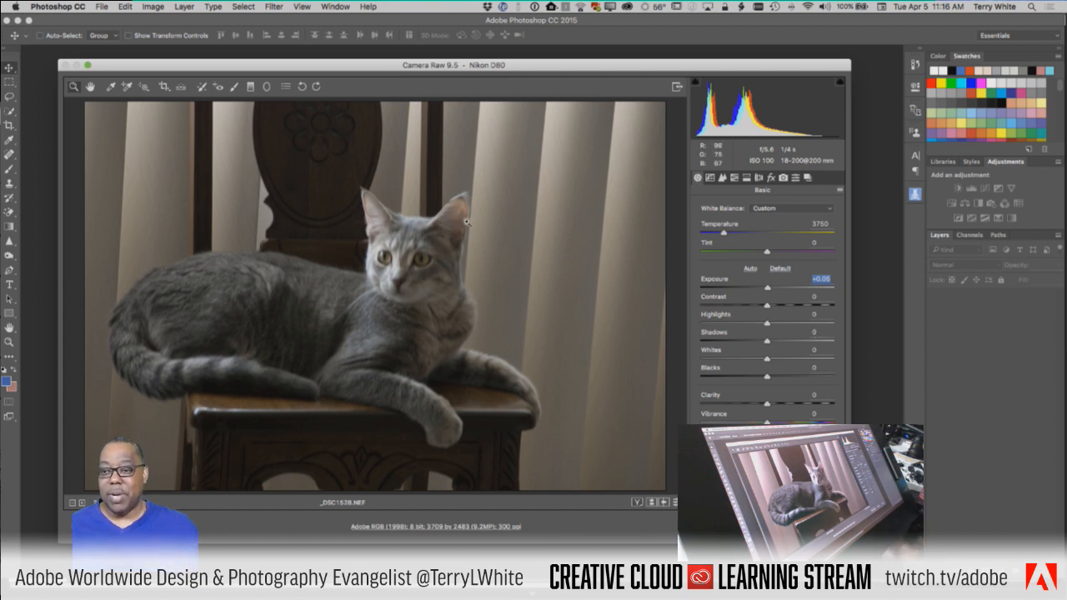
pyautogui.click(169, 89)
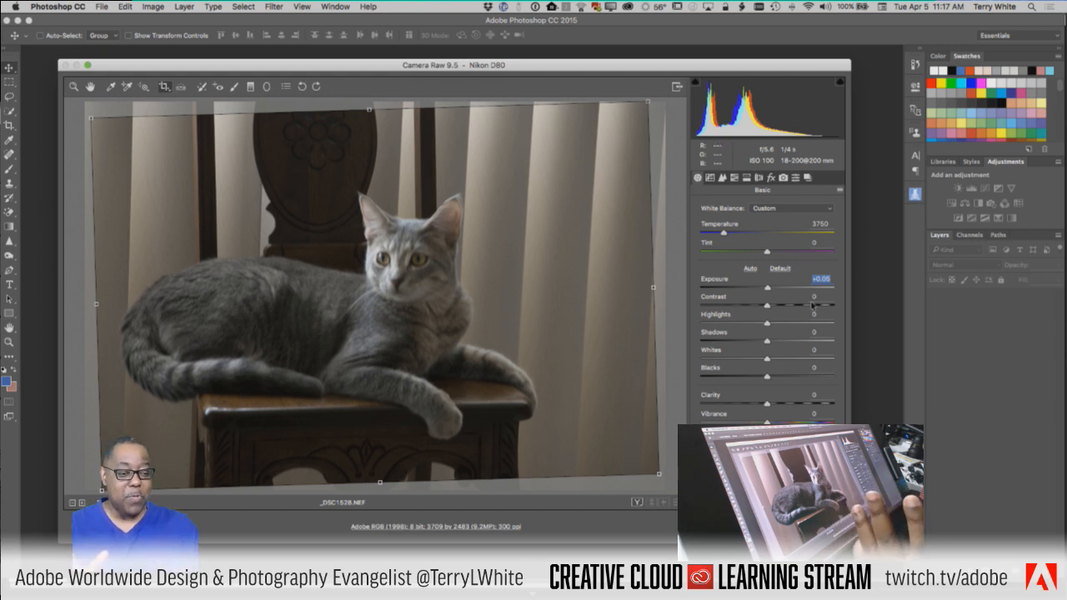
pyautogui.moveTo(767, 290); pyautogui.dragTo(775, 289)
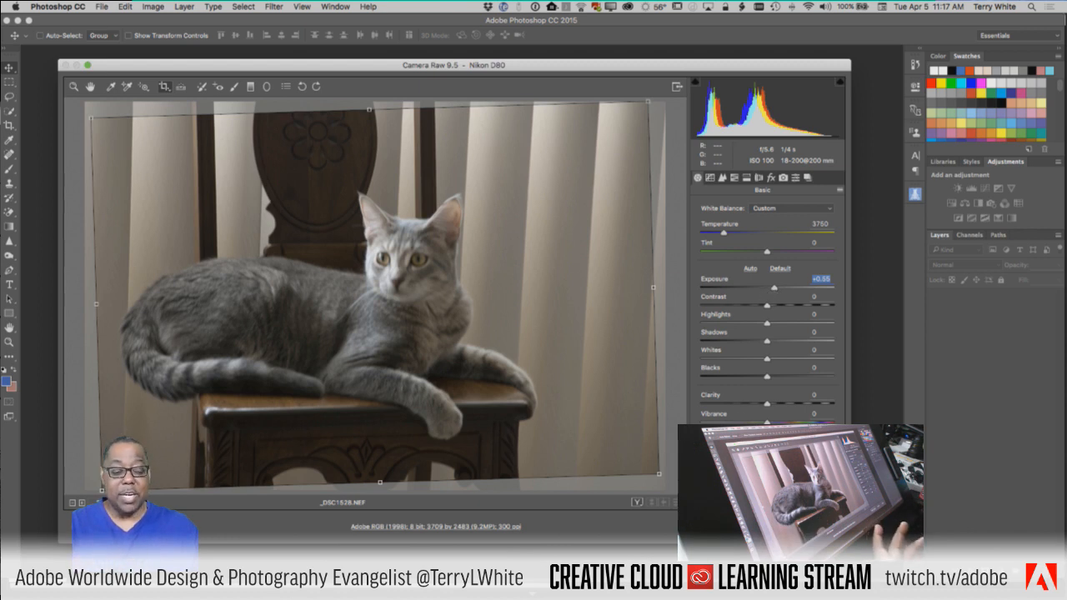
# Open the raw photo in Photoshop and outline the carved flower on the chair back with the Patch tool
pyautogui.click(706, 527)
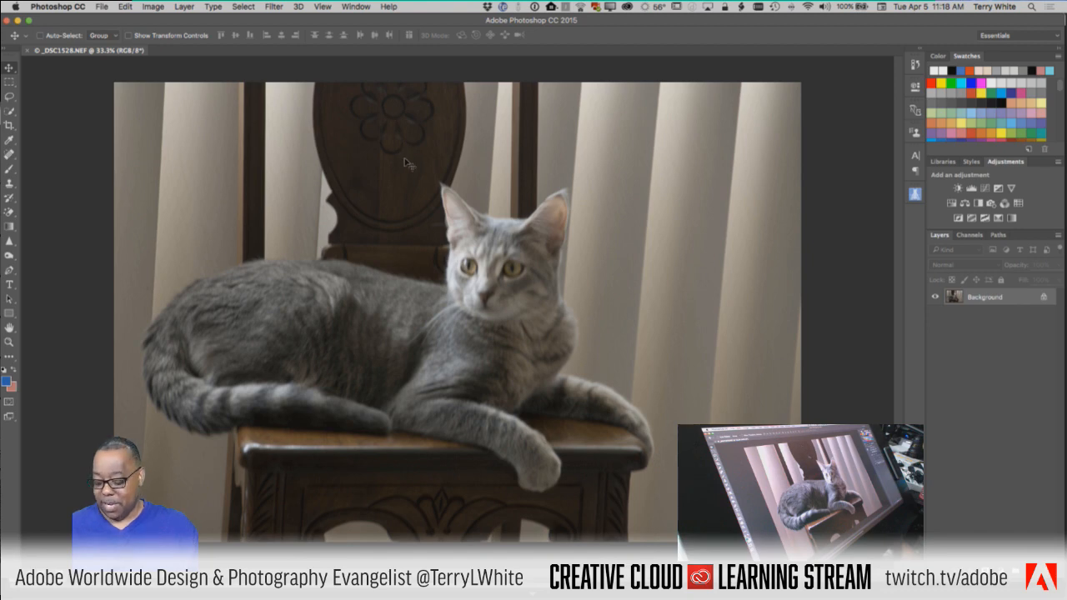
pyautogui.press('z')
pyautogui.moveTo(391, 120); pyautogui.dragTo(434, 162)
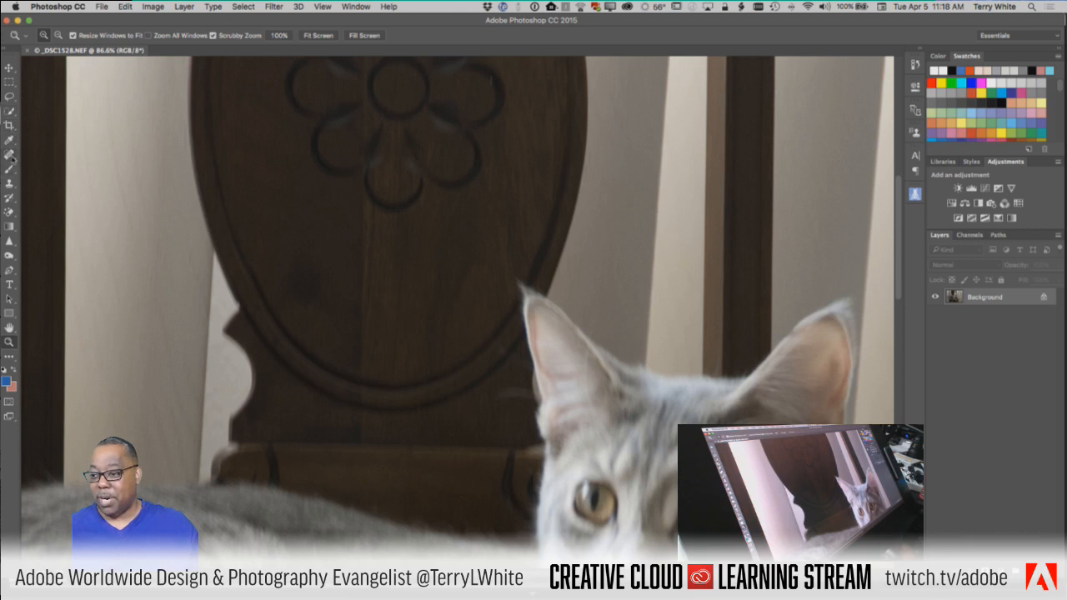
pyautogui.click(10, 156)
pyautogui.click(50, 174)
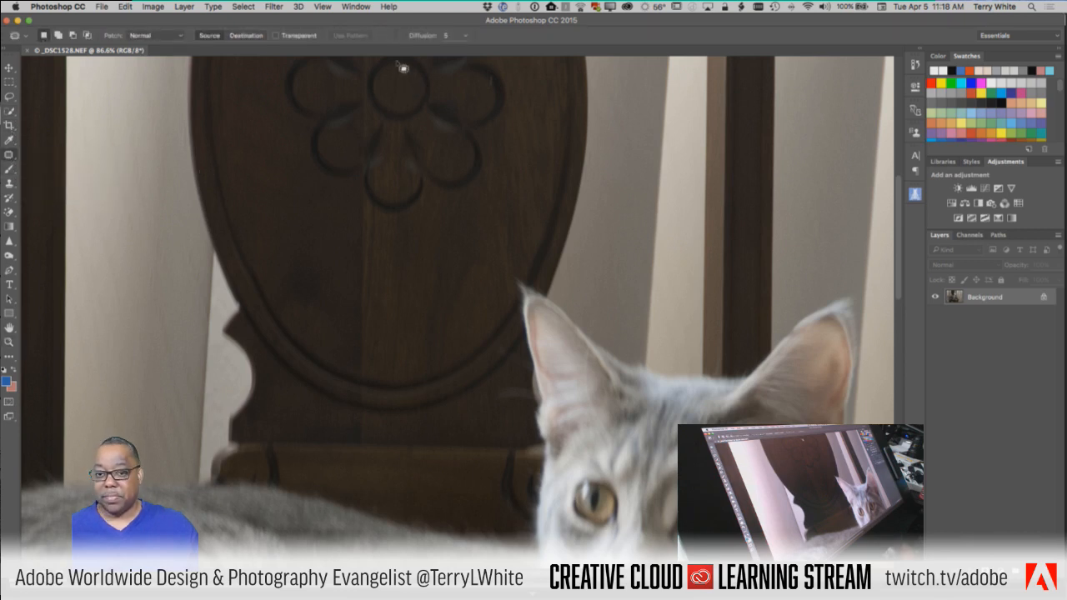
pyautogui.scroll(3, 398, 87)
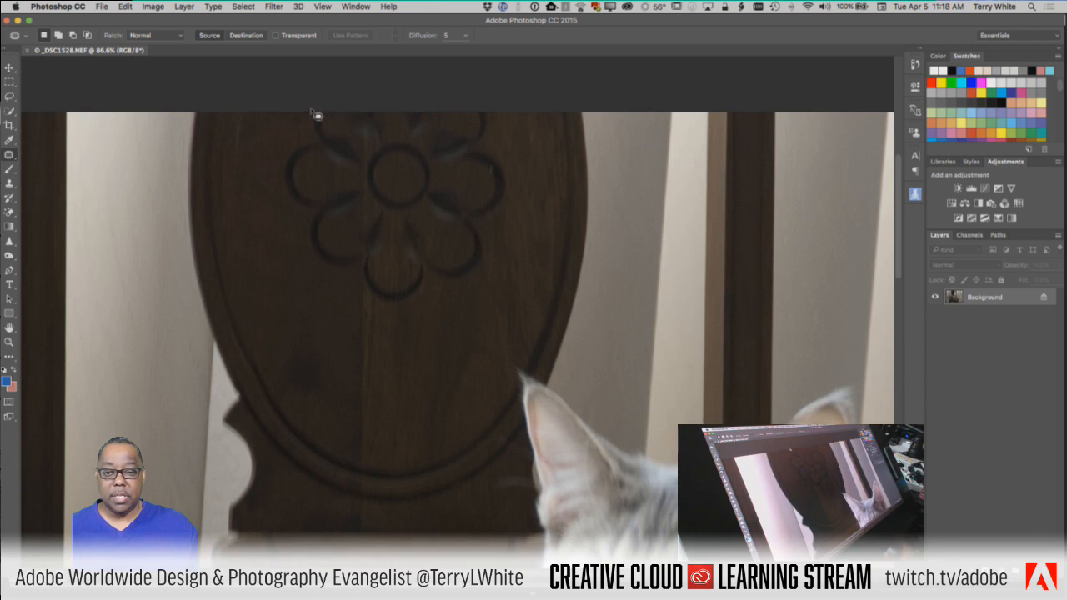
pyautogui.moveTo(311, 111)
pyautogui.mouseDown()
pyautogui.moveTo(276, 177)
pyautogui.moveTo(278, 211)
pyautogui.moveTo(311, 258)
pyautogui.moveTo(396, 308)
pyautogui.moveTo(487, 314)
pyautogui.mouseUp()
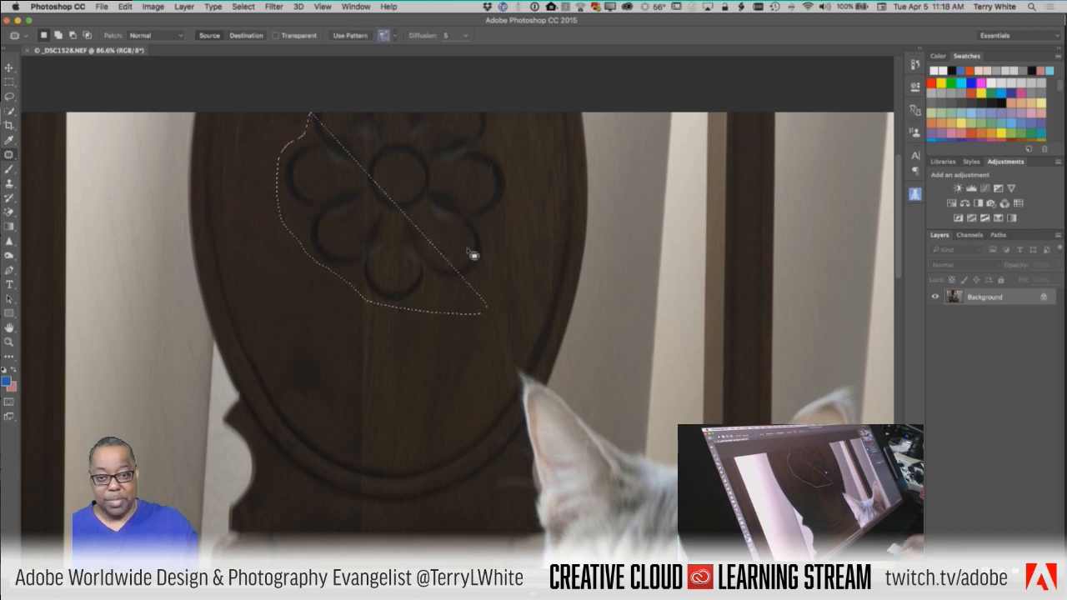
pyautogui.click(472, 255)
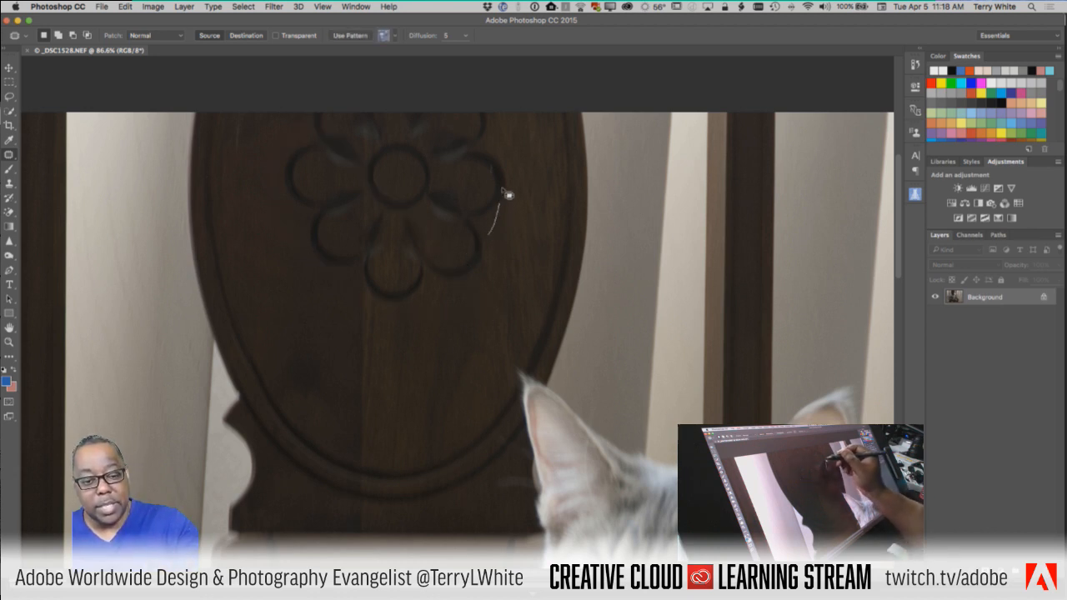
pyautogui.moveTo(480, 230)
pyautogui.mouseDown()
pyautogui.moveTo(517, 187)
pyautogui.moveTo(481, 109)
pyautogui.moveTo(347, 101)
pyautogui.moveTo(305, 134)
pyautogui.moveTo(286, 181)
pyautogui.moveTo(300, 241)
pyautogui.moveTo(341, 298)
pyautogui.moveTo(383, 317)
pyautogui.moveTo(453, 308)
pyautogui.moveTo(494, 259)
pyautogui.moveTo(487, 234)
pyautogui.mouseUp()
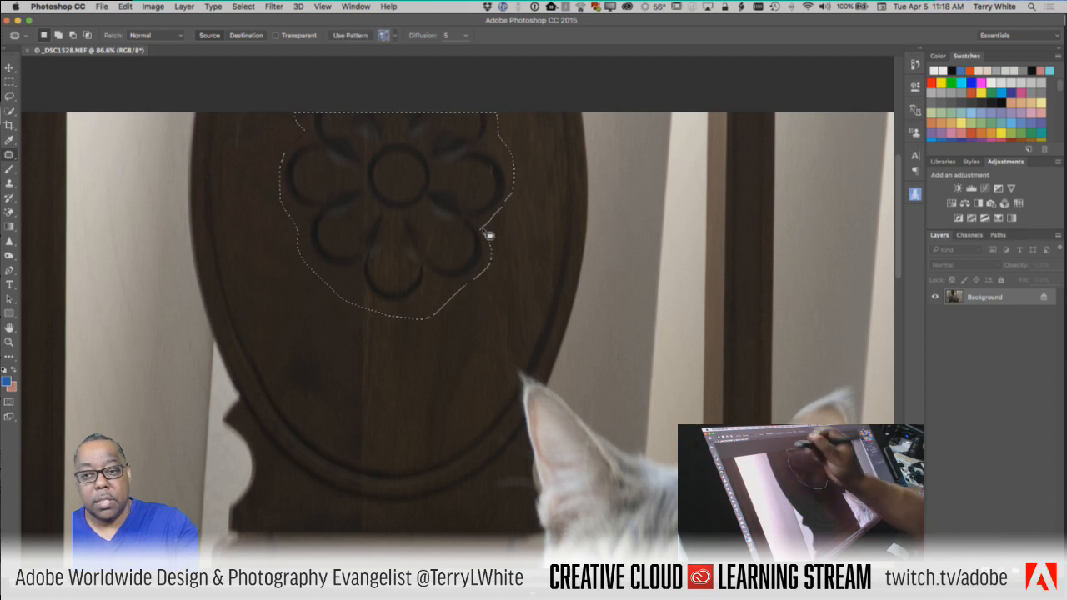
# Set the patch mode to Content-Aware and replace the outlined carved flower with the plain wood below it, clearing the selection
pyautogui.click(173, 35)
pyautogui.click(178, 44)
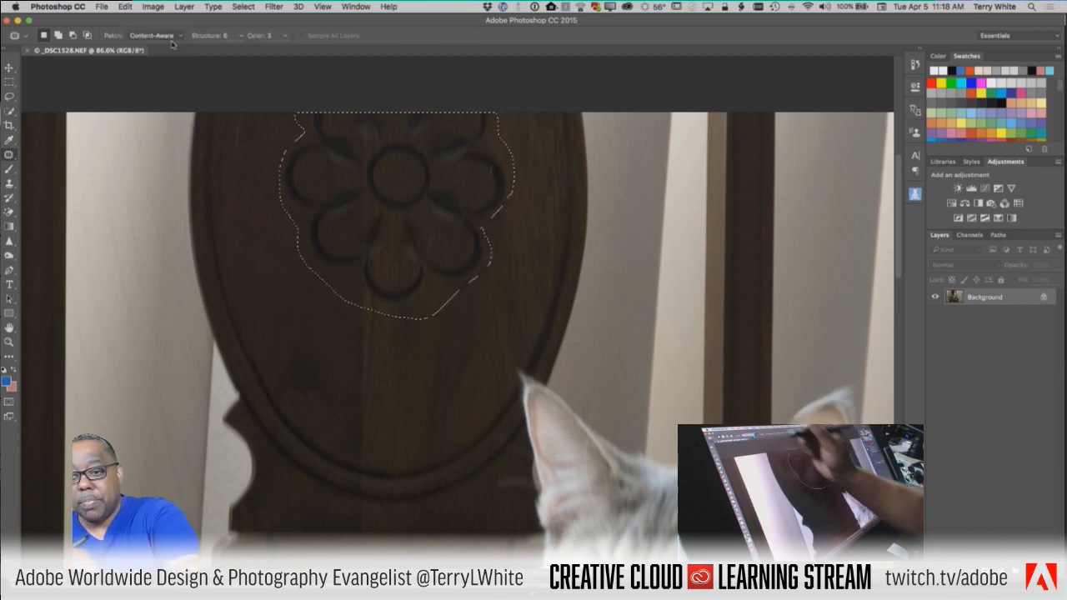
pyautogui.moveTo(421, 212); pyautogui.dragTo(421, 344)
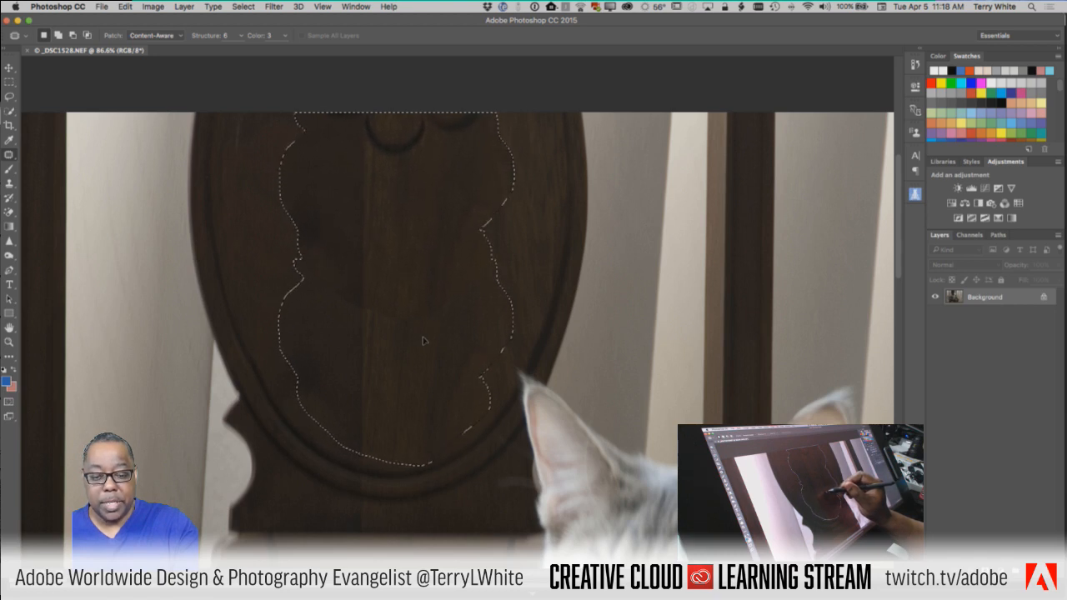
pyautogui.click(518, 289)
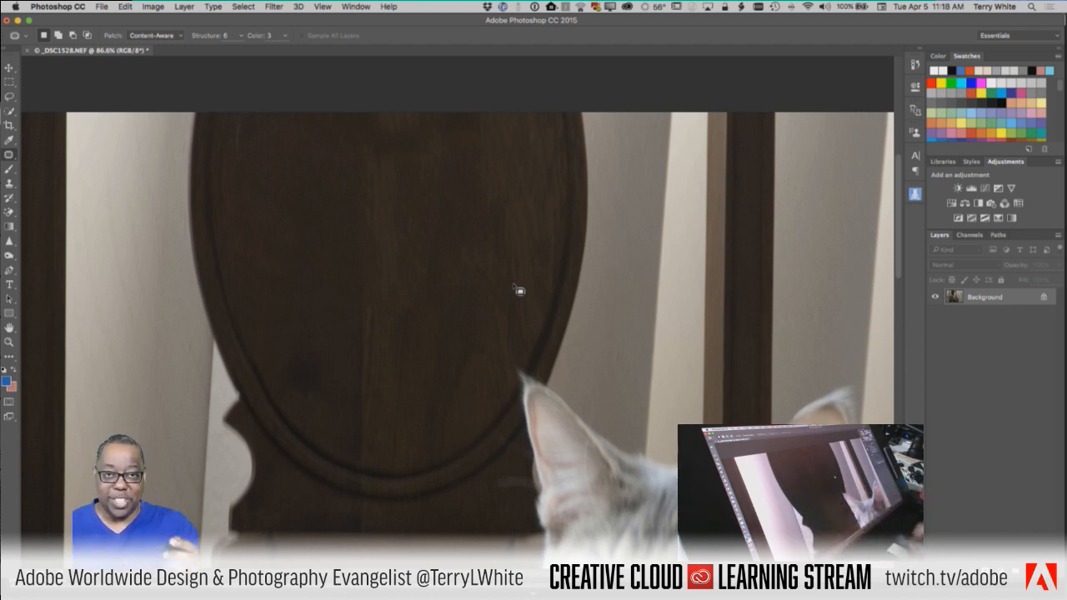
# Save the retouched photo as _DSC1528.psd in Photoshop format in the Quimby folder
pyautogui.press('super+0')
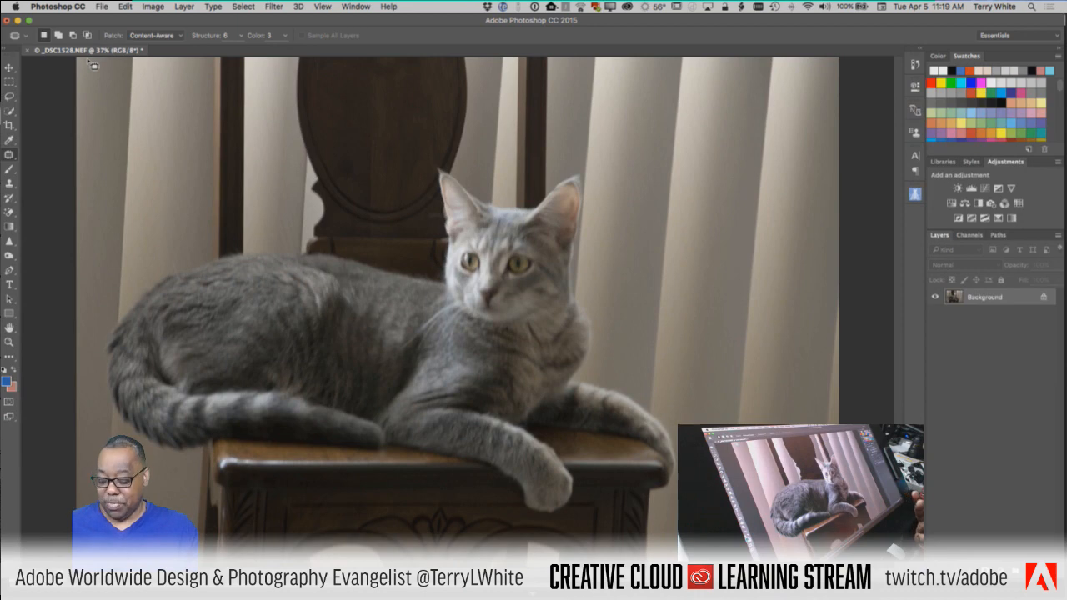
pyautogui.press('super+shift+s')
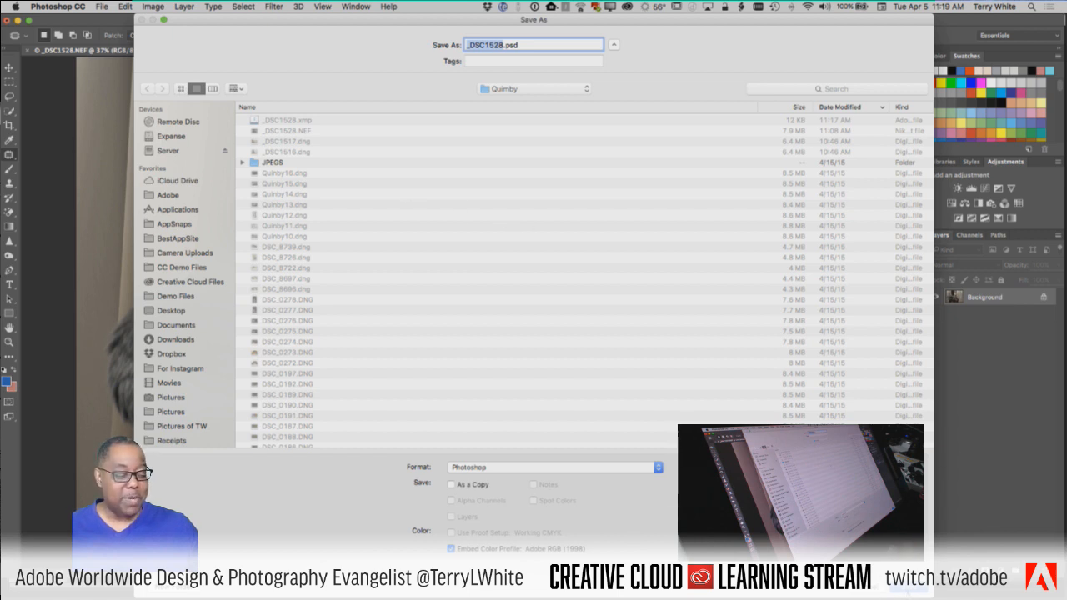
pyautogui.press('Return')
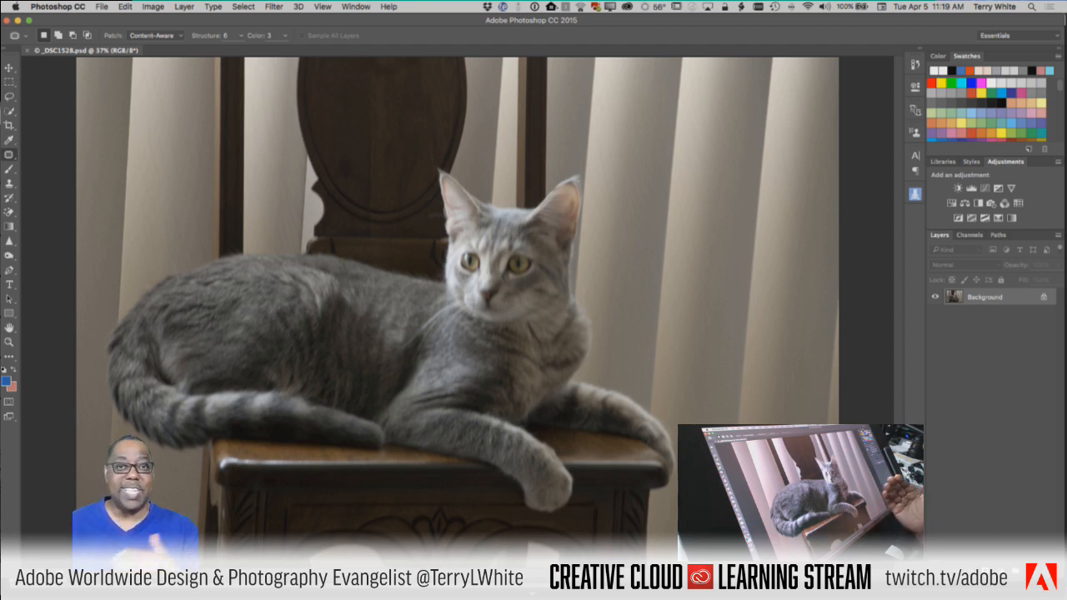
# Switch to Finder and compare the NEF, PSD and XMP files named _DSC1528 in the Quimby folder
pyautogui.press('super+Tab')
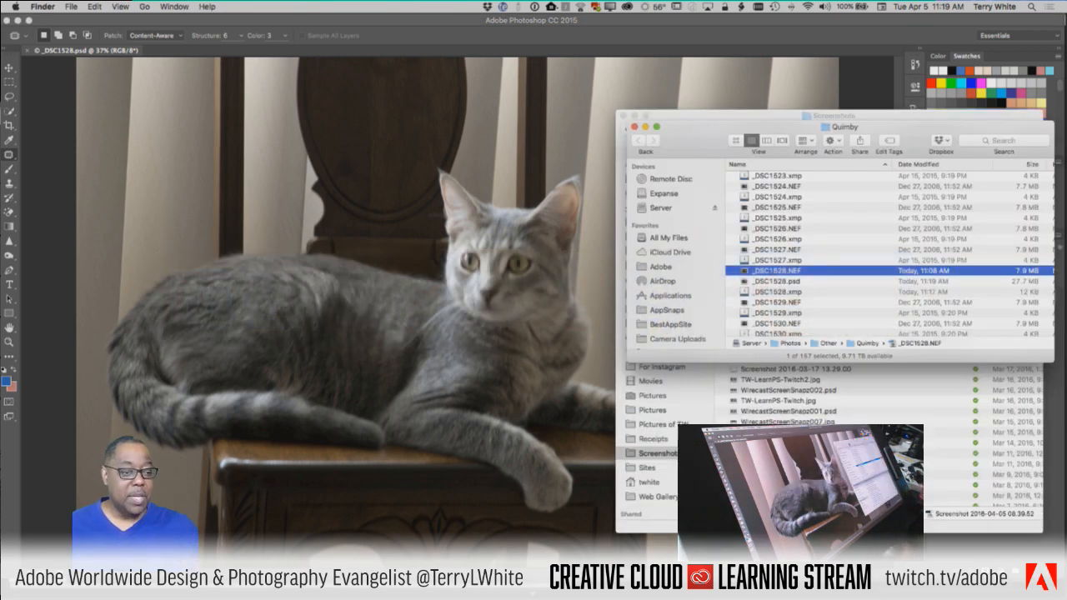
pyautogui.click(788, 282)
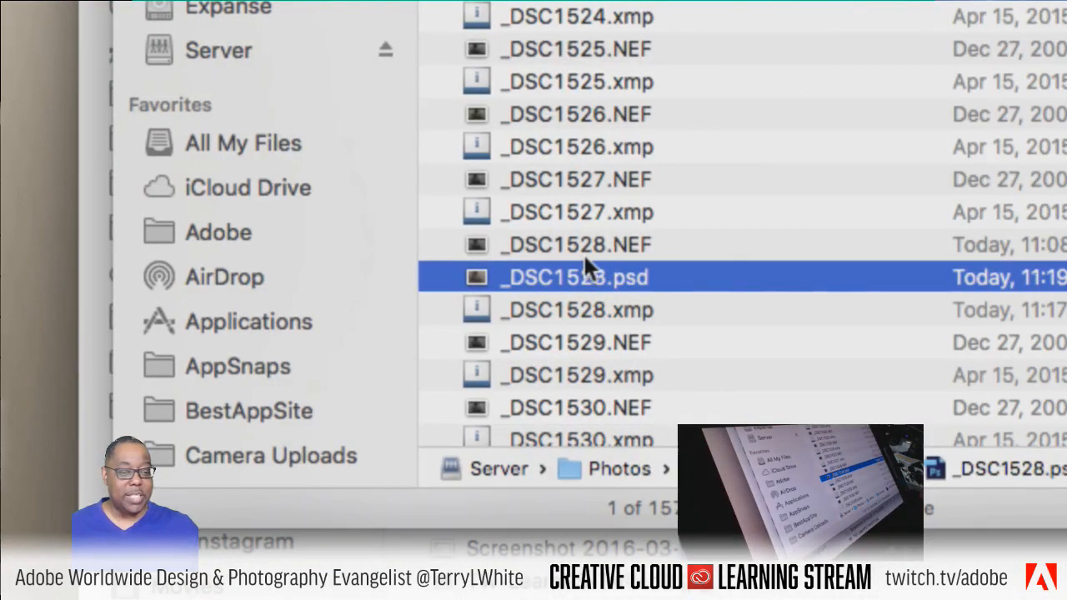
pyautogui.click(593, 258)
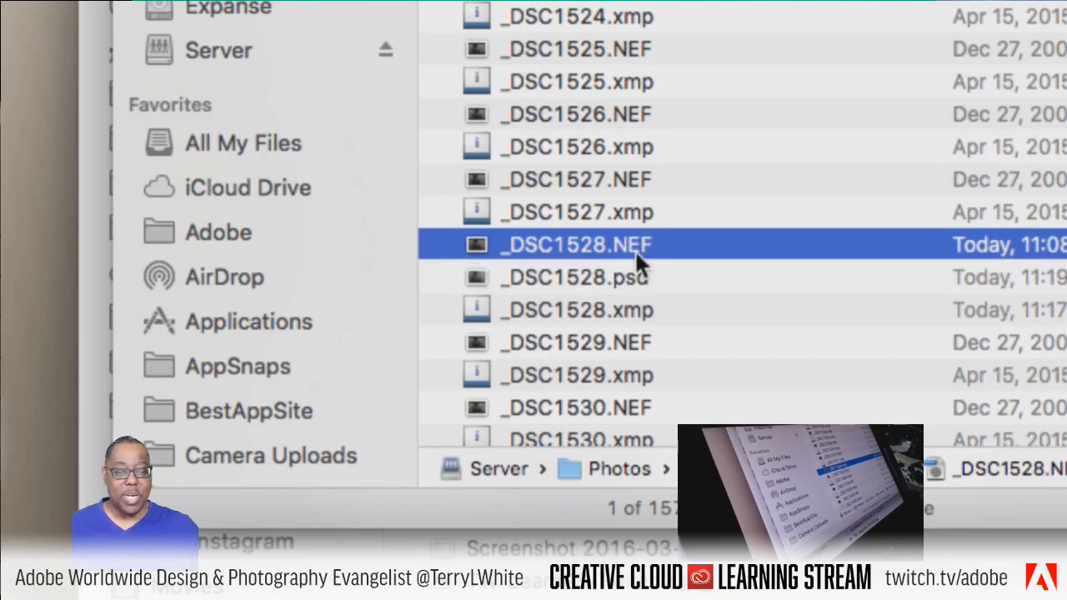
pyautogui.click(586, 310)
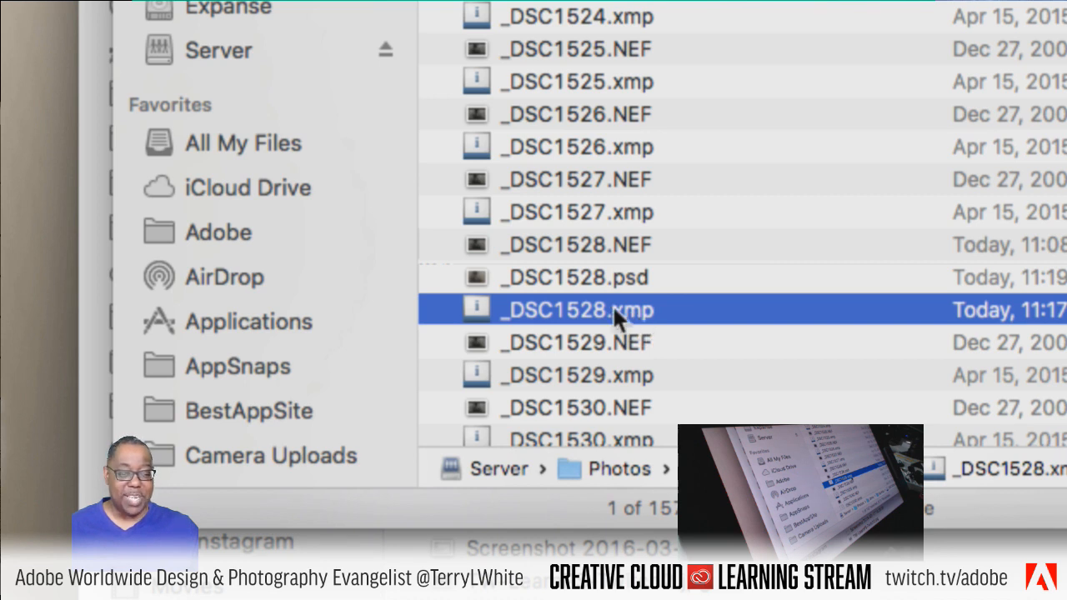
pyautogui.click(589, 277)
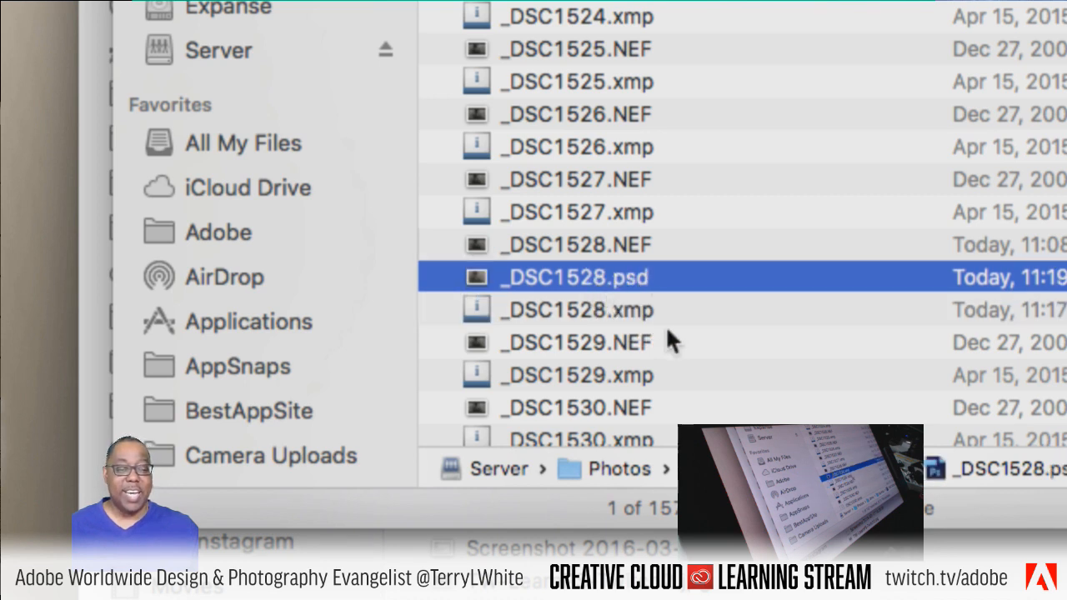
pyautogui.click(628, 306)
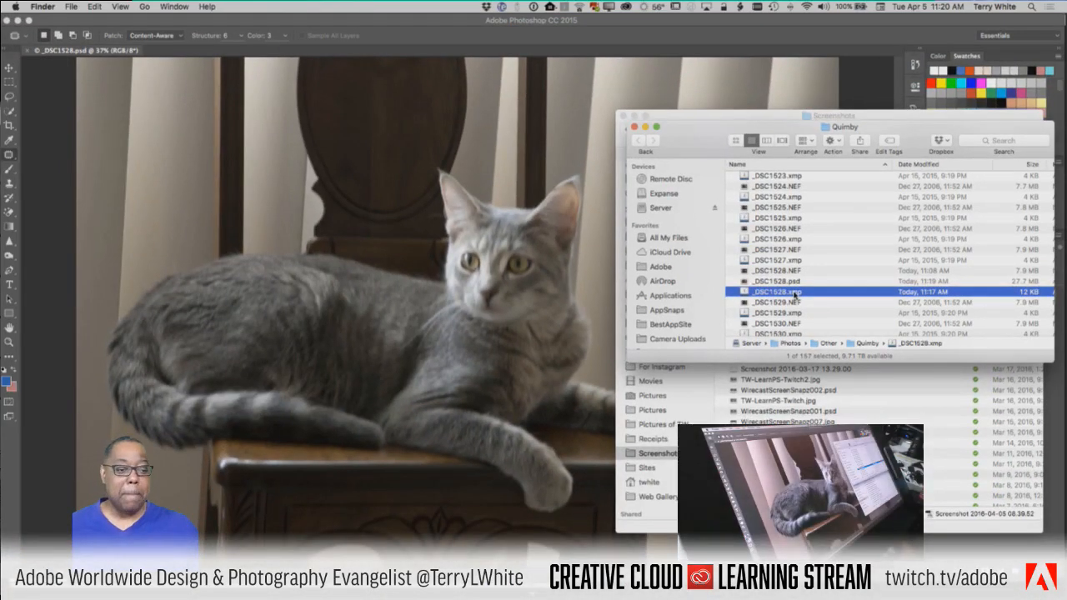
# Return to Photoshop and close _DSC1528.psd
pyautogui.click(25, 52)
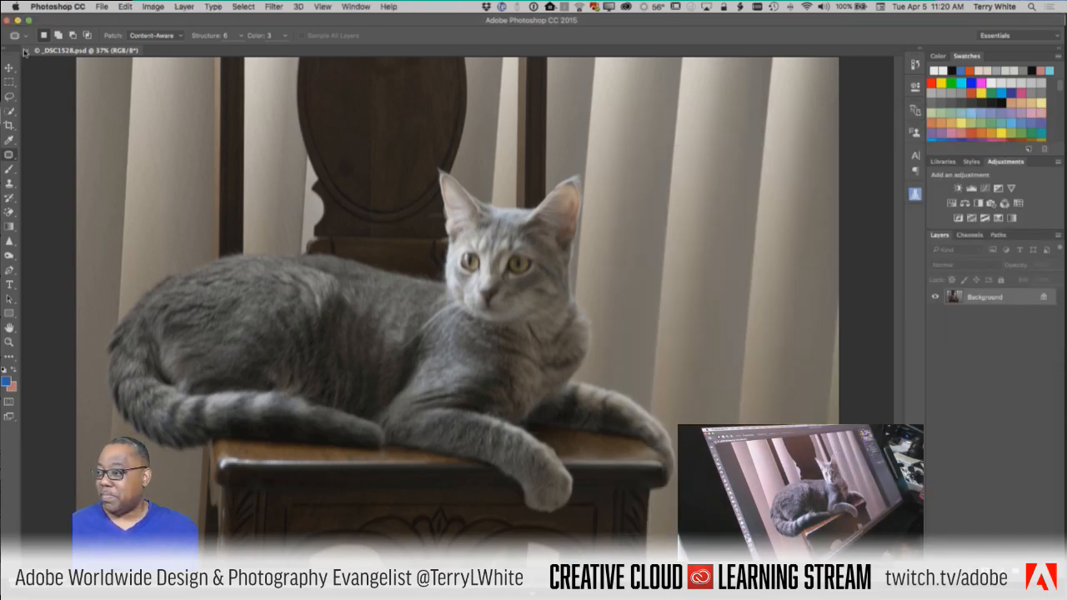
pyautogui.click(25, 52)
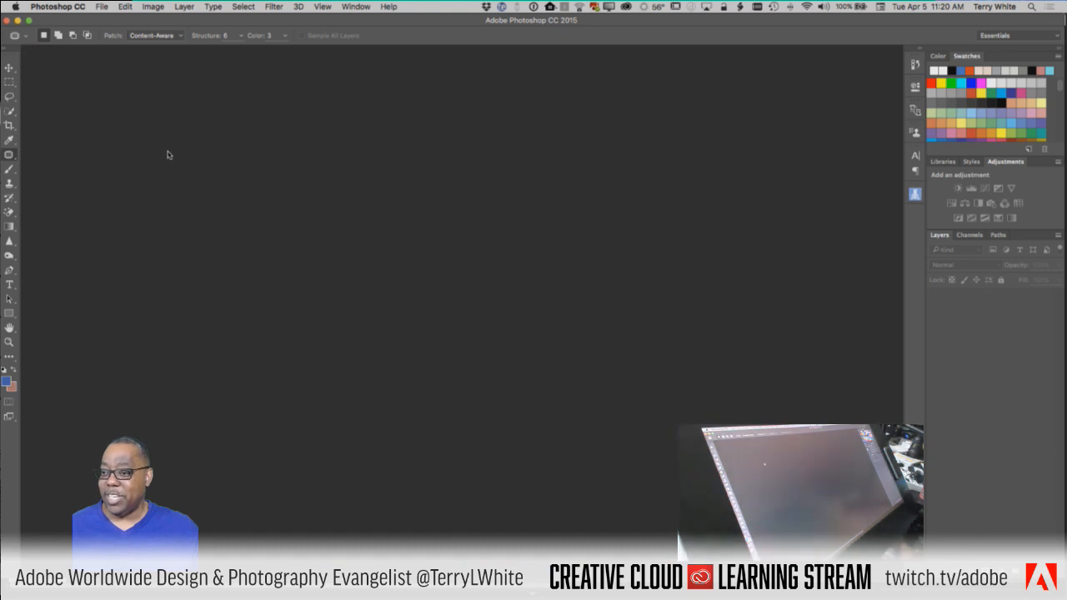
pyautogui.press('super+Tab')
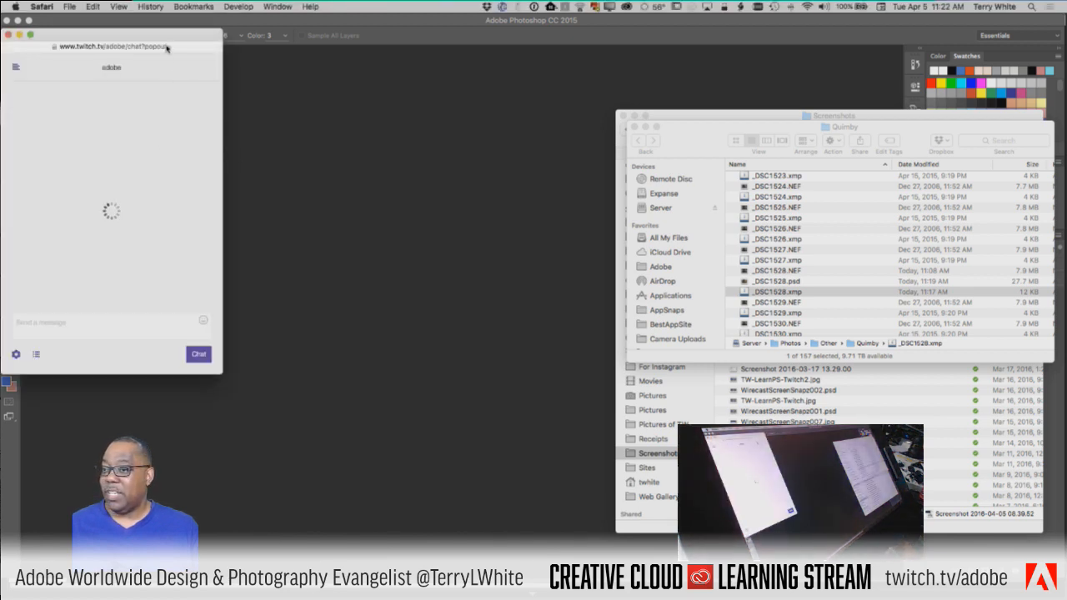
pyautogui.moveTo(159, 37); pyautogui.dragTo(0, 50)
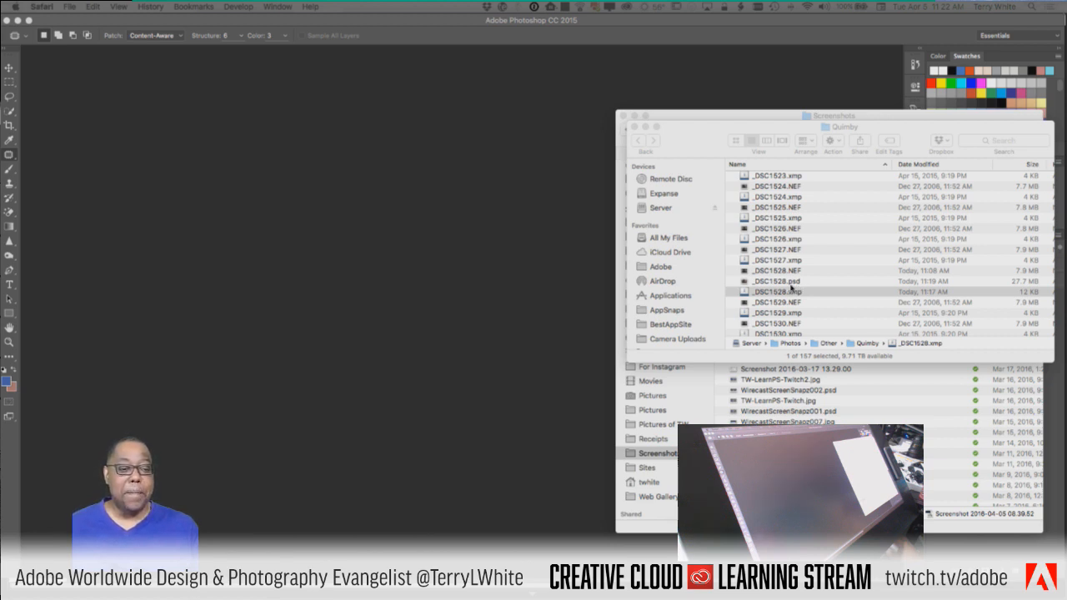
pyautogui.scroll(4, 792, 288)
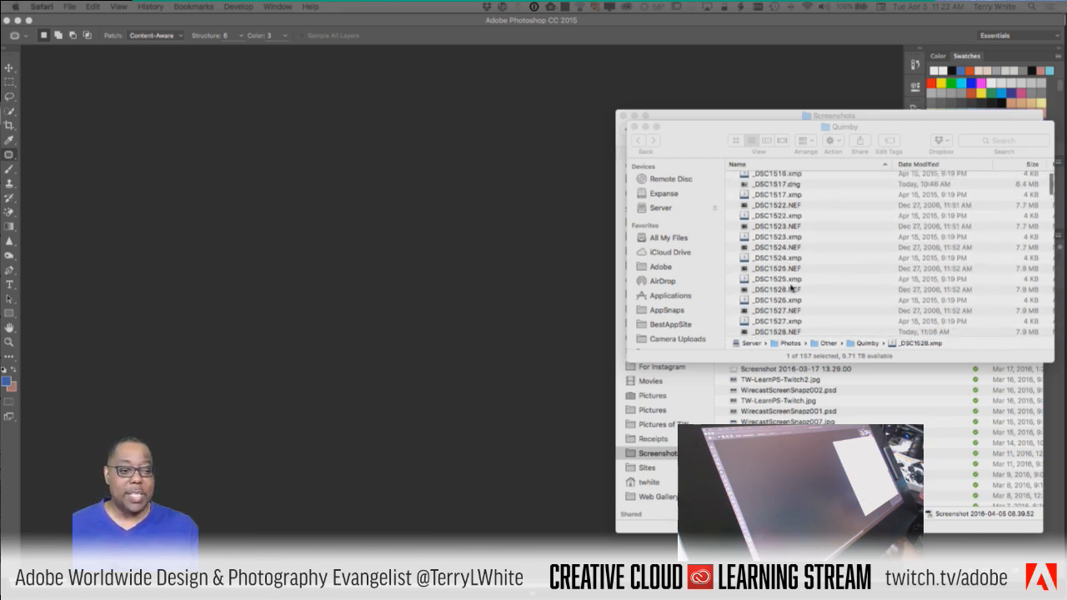
pyautogui.scroll(-2, 791, 288)
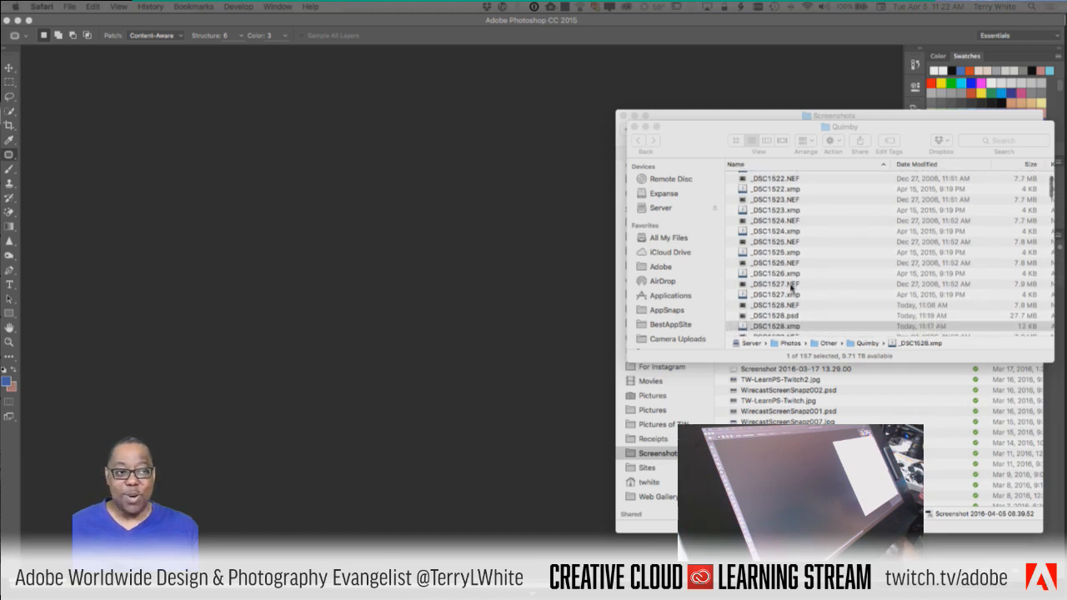
# In Finder, permanently delete the XMP files for _DSC1516 and _DSC1517 from the Quimby folder
pyautogui.scroll(3, 791, 288)
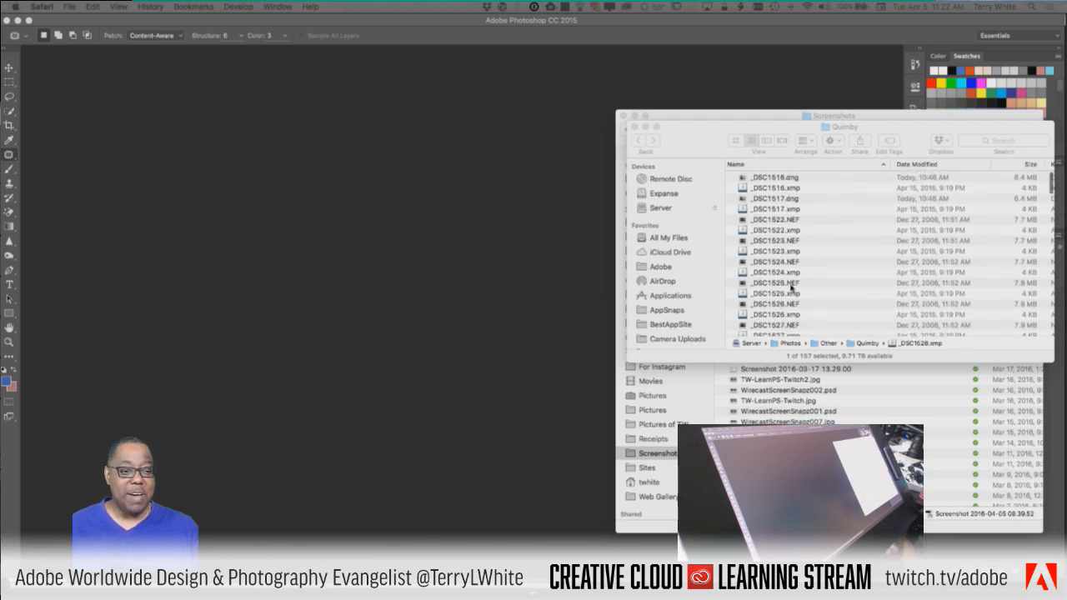
pyautogui.click(771, 201)
pyautogui.click(771, 199)
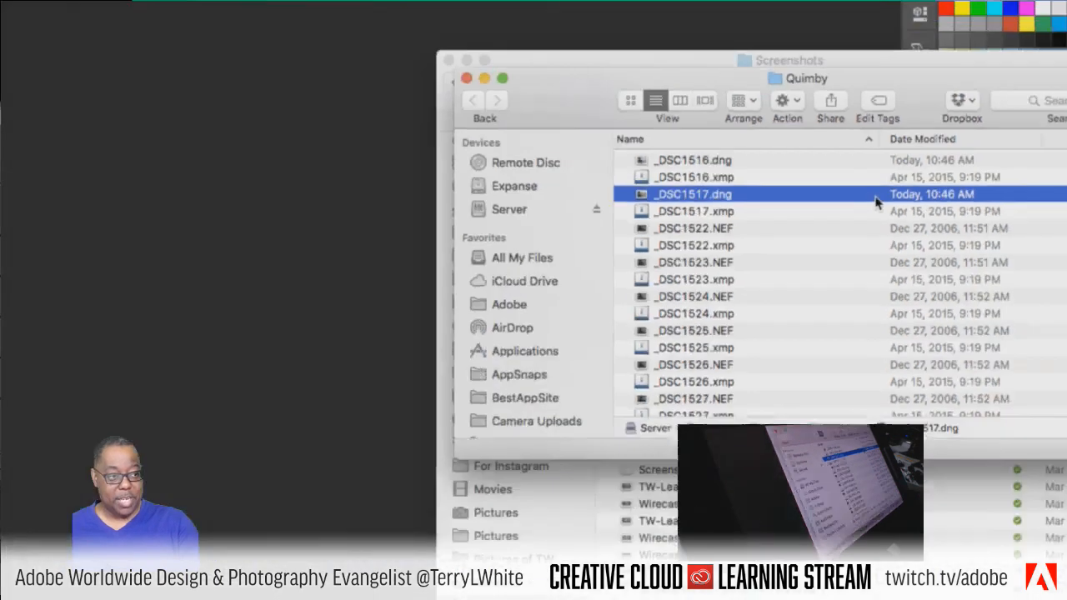
pyautogui.press('Up')
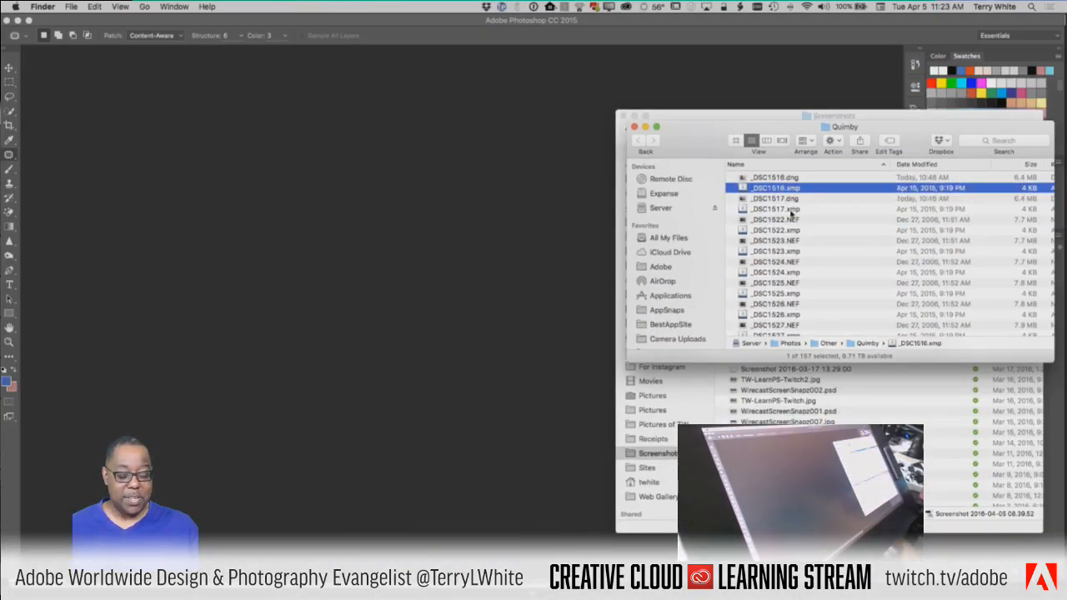
pyautogui.keyDown('super'); pyautogui.click(791, 210); pyautogui.keyUp('super')
pyautogui.press('alt+super+BackSpace')
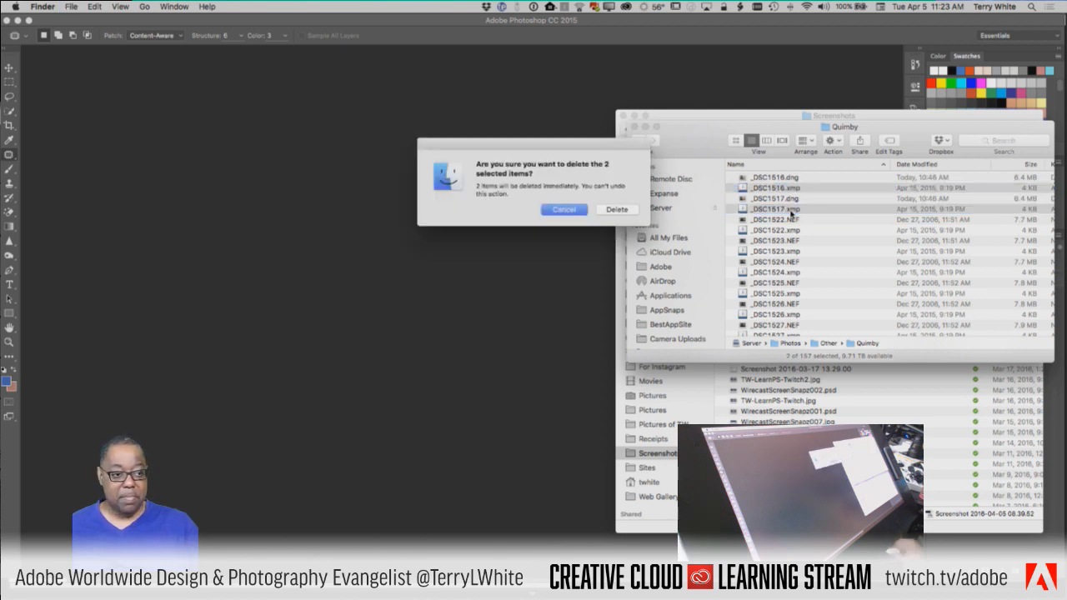
pyautogui.click(617, 210)
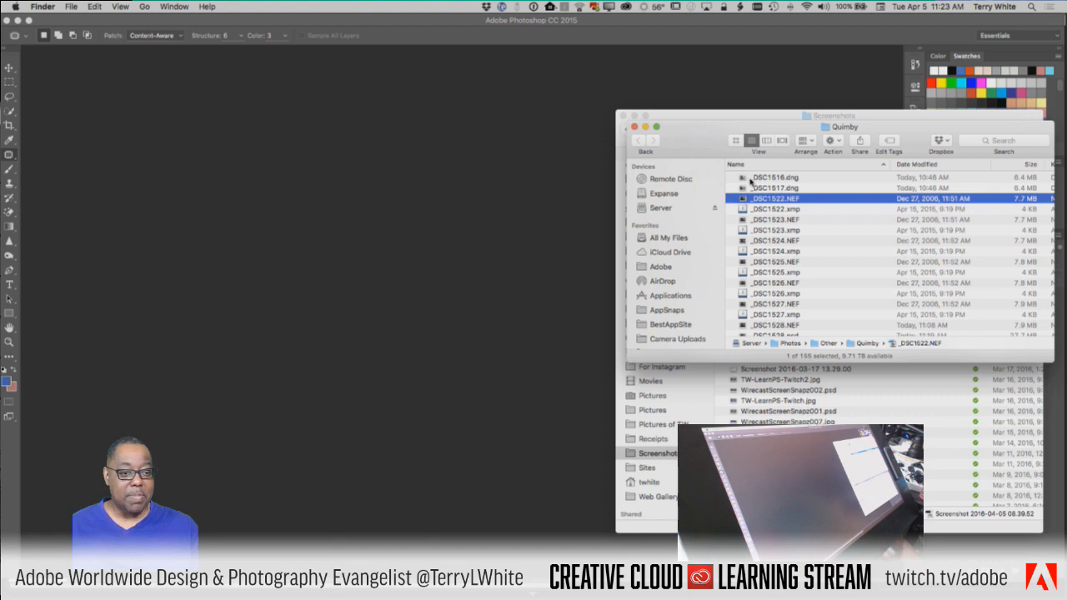
# Open _DSC1516.dng in Camera Raw and save it with Exposure +0.45, Blacks -43 and Vibrance about +46
pyautogui.click(743, 180)
pyautogui.doubleClick(744, 179)
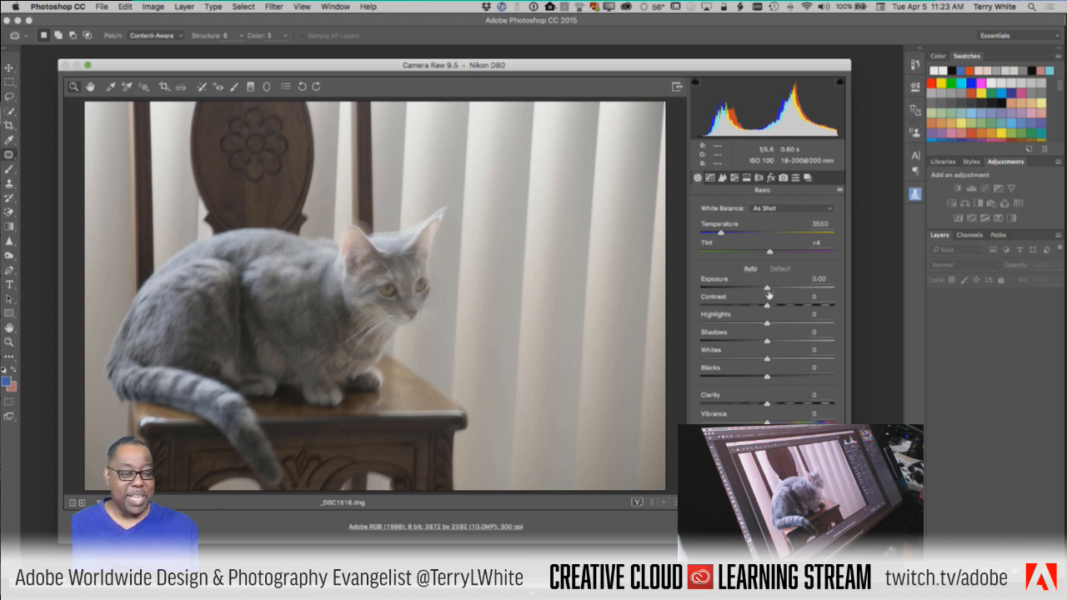
pyautogui.moveTo(767, 289); pyautogui.dragTo(773, 288)
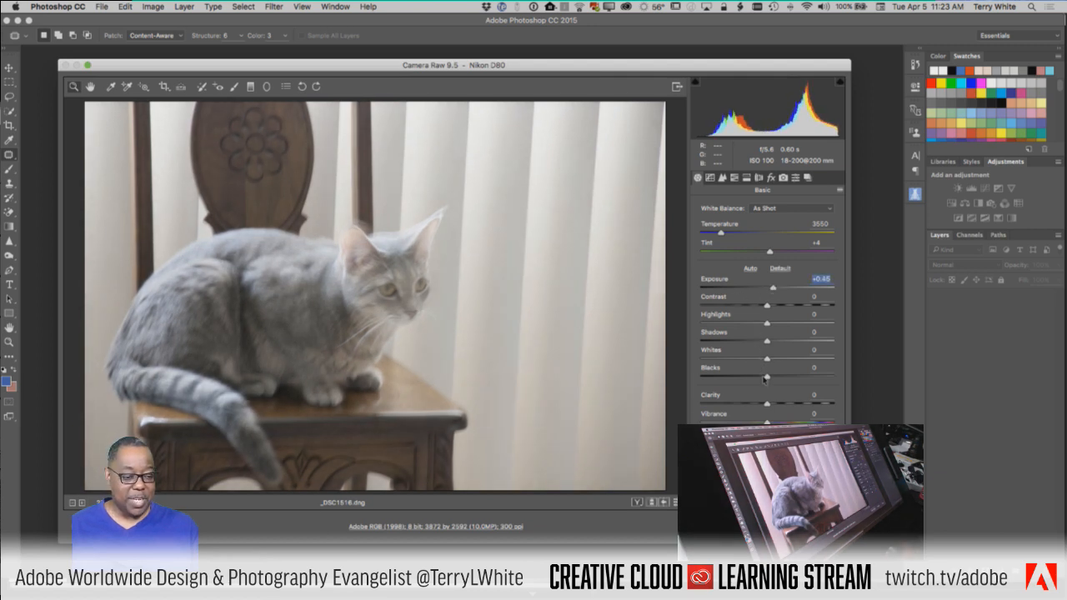
pyautogui.moveTo(766, 378); pyautogui.dragTo(738, 382)
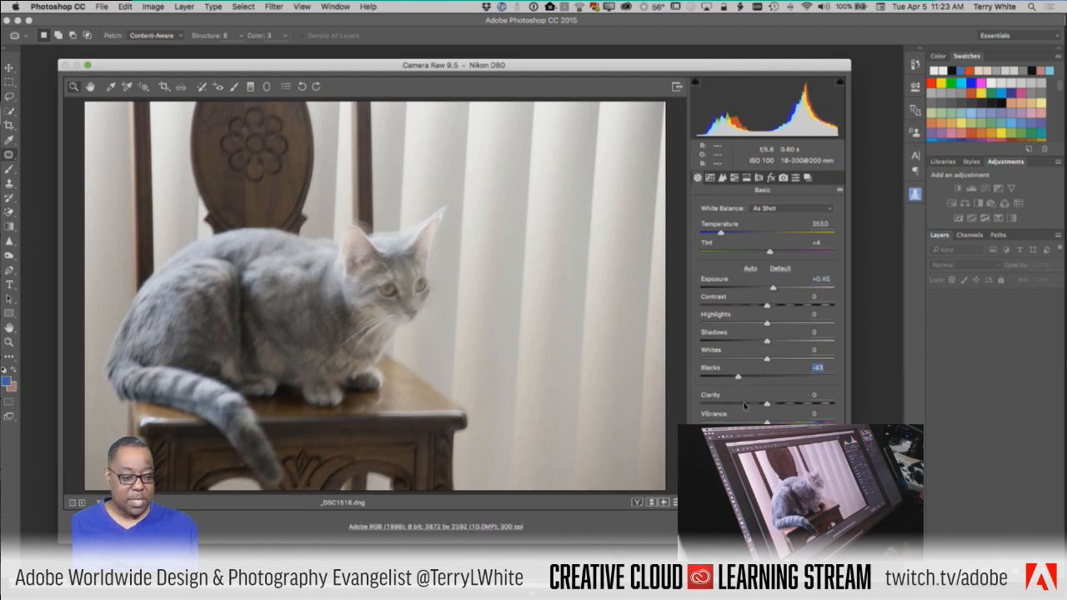
pyautogui.moveTo(767, 423); pyautogui.dragTo(798, 422)
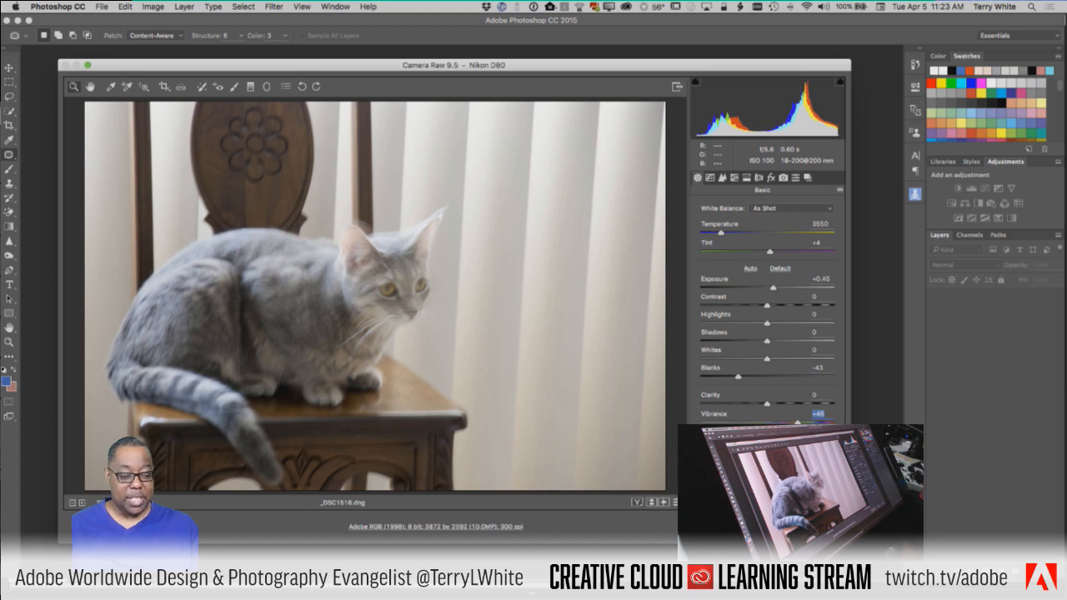
pyautogui.press('Return')
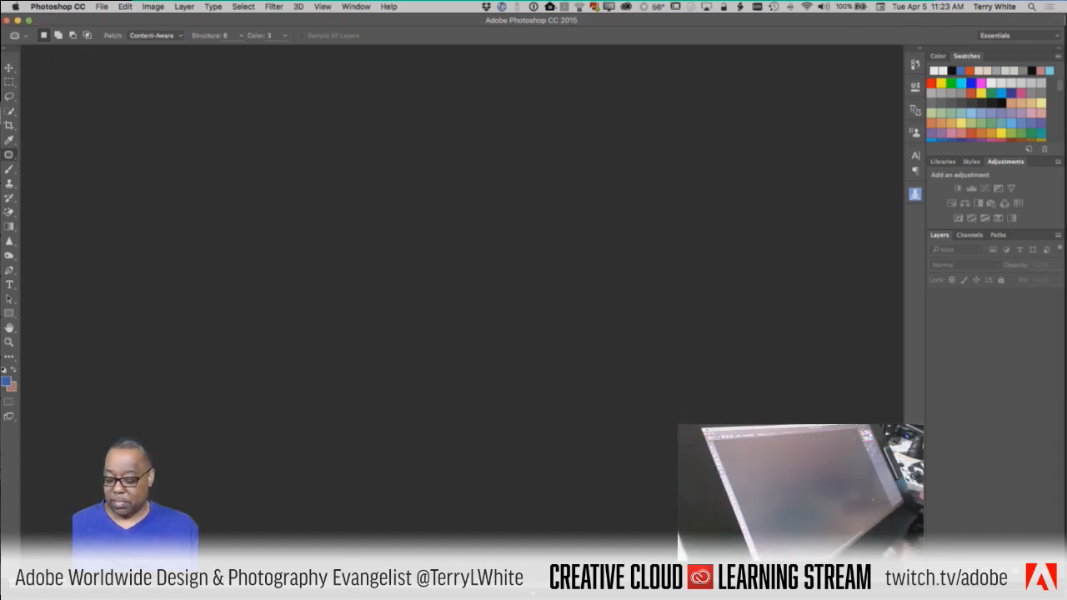
# Reopen _DSC1516.dng from Finder to check its saved Camera Raw adjustments, cancel Camera Raw, and return to Finder
pyautogui.press('super+Tab')
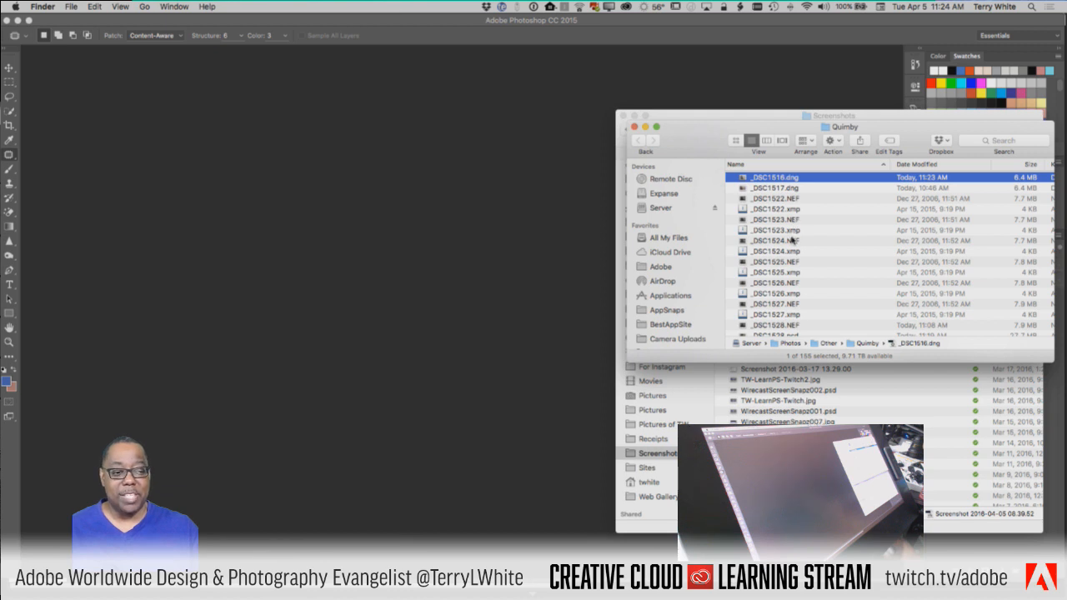
pyautogui.doubleClick(775, 178)
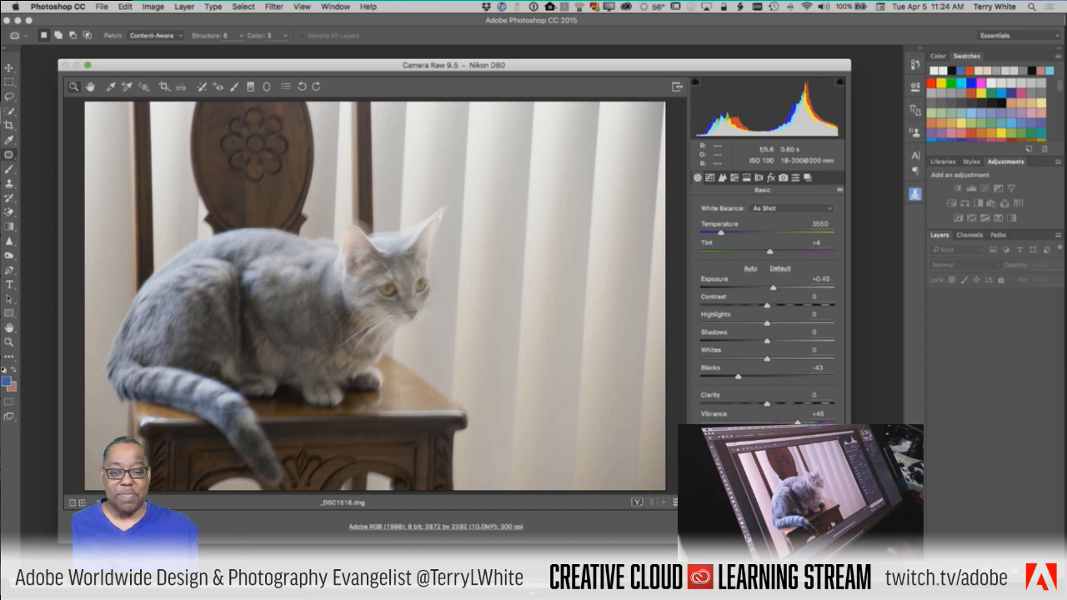
pyautogui.press('Escape')
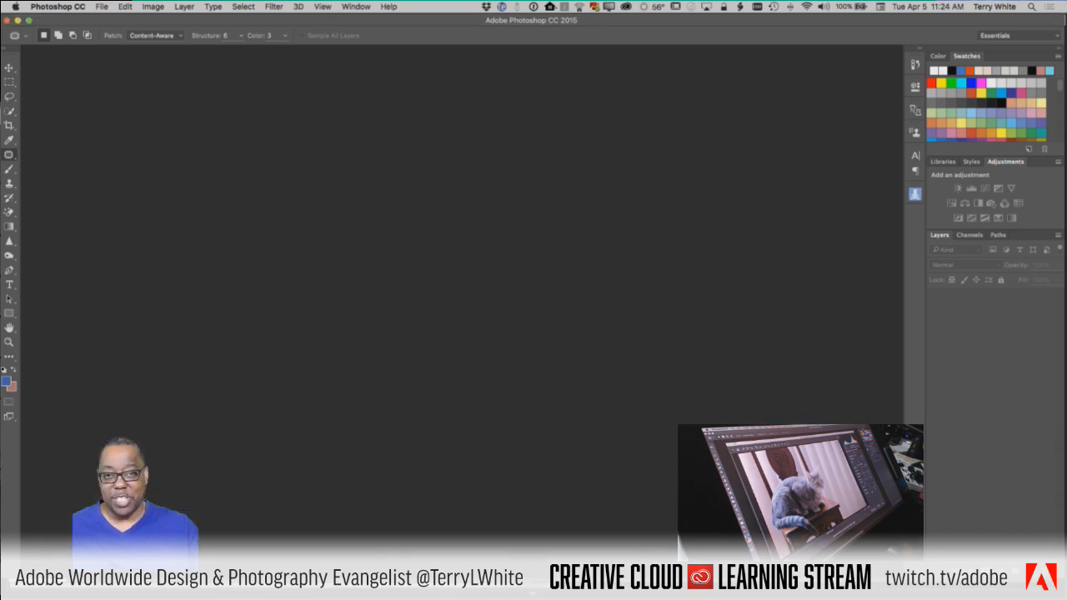
pyautogui.press('super+Tab')
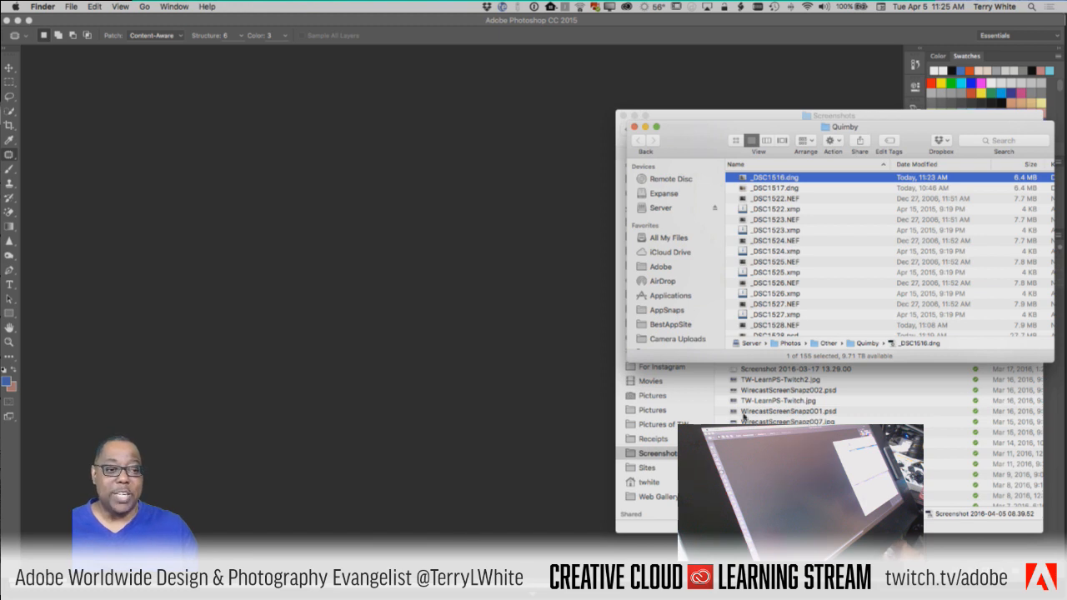
# Switch to Photoshop, open _DSC1528.psd from the Quimby folder with the Camera Raw format, and close Camera Raw without adjusting it
pyautogui.click(446, 290)
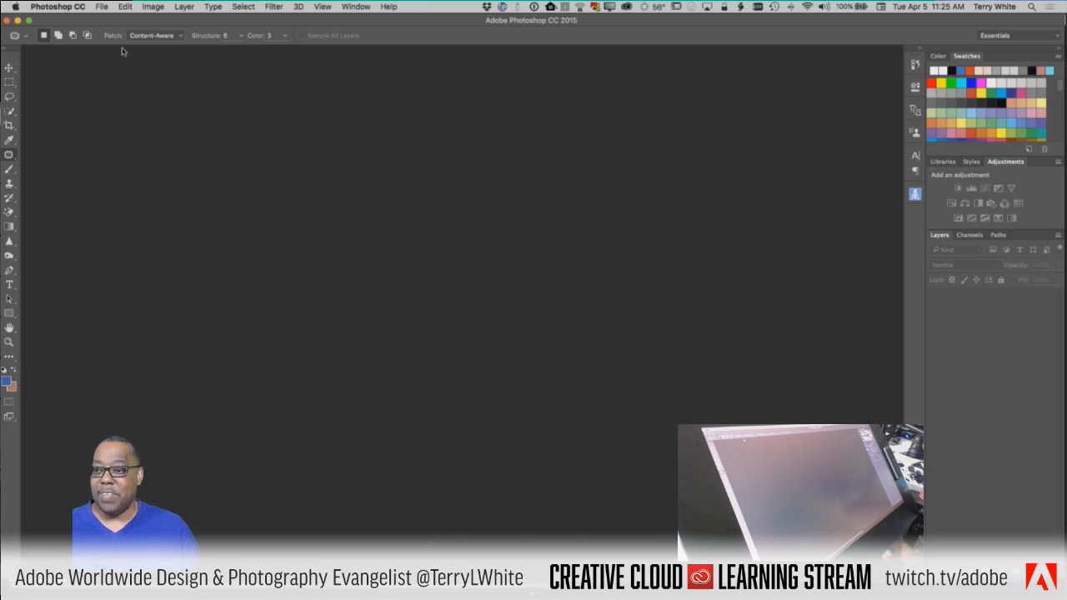
pyautogui.click(101, 7)
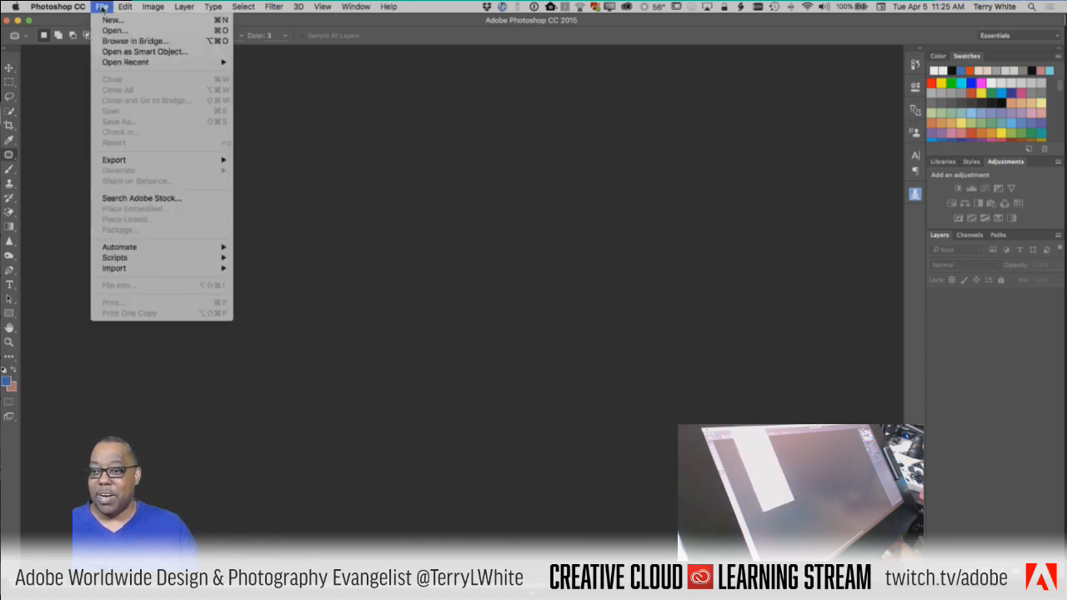
pyautogui.click(105, 31)
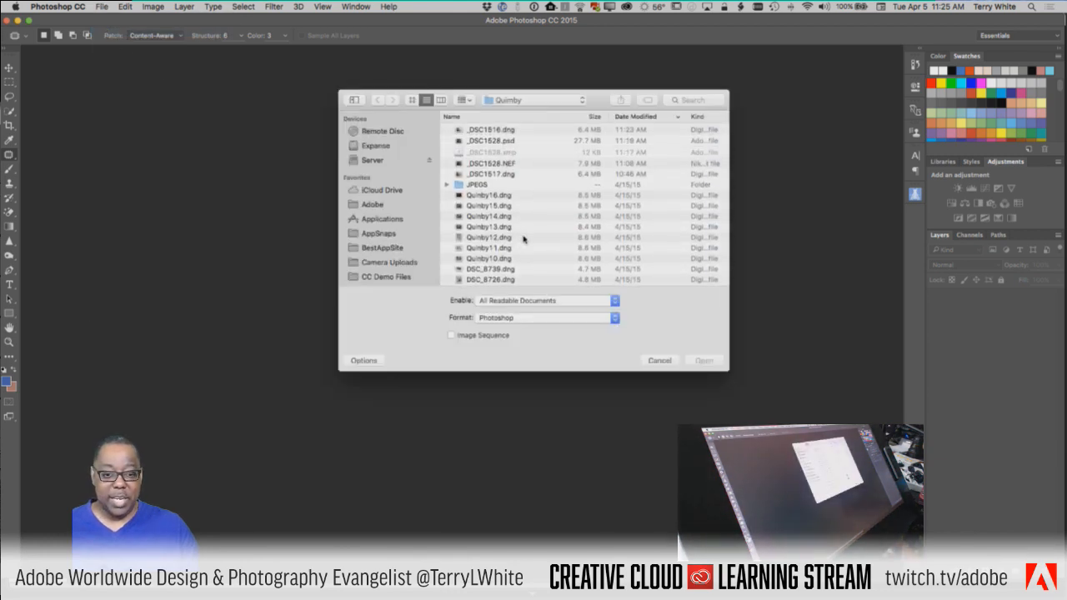
pyautogui.click(482, 144)
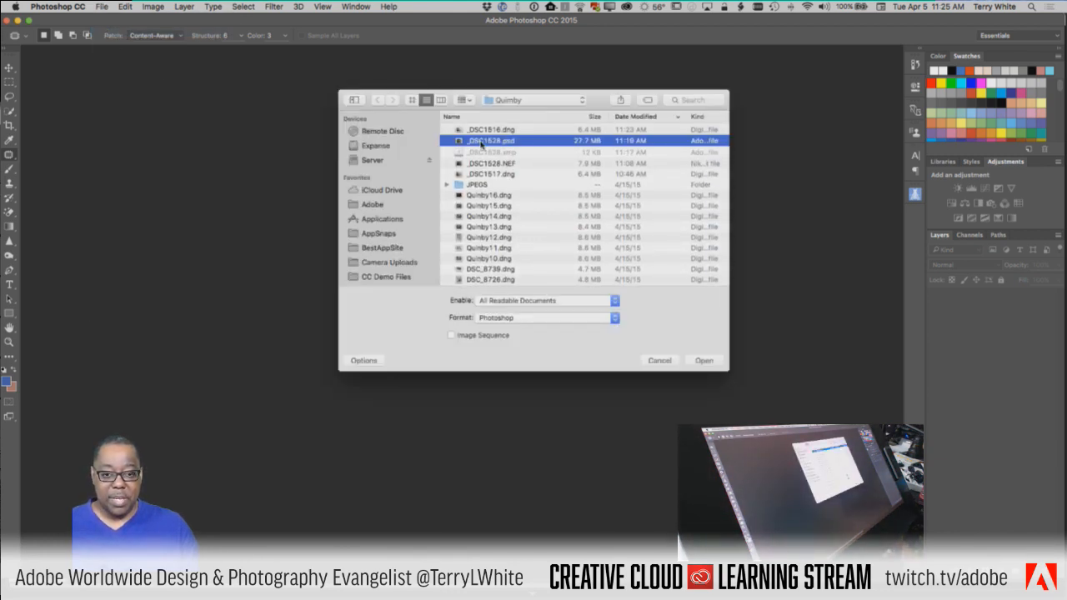
pyautogui.click(560, 302)
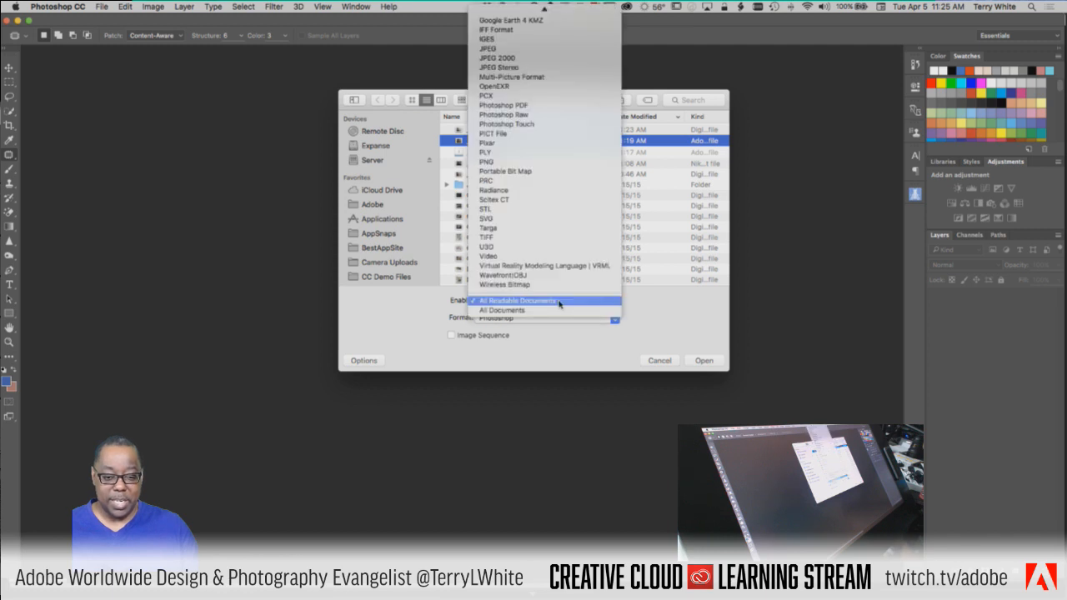
pyautogui.click(559, 302)
pyautogui.click(551, 318)
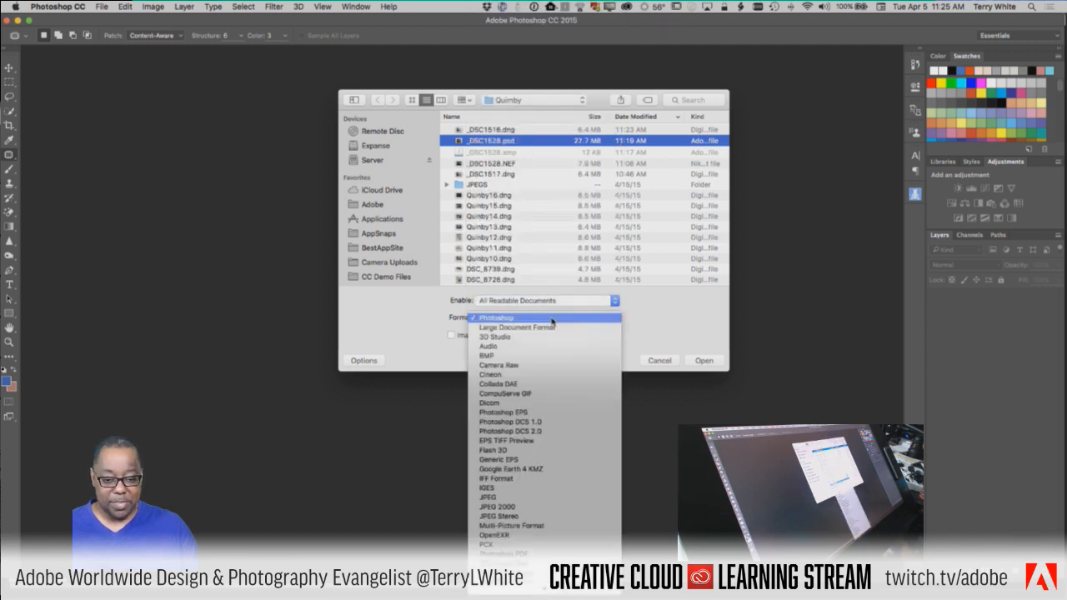
pyautogui.scroll(-2, 551, 321)
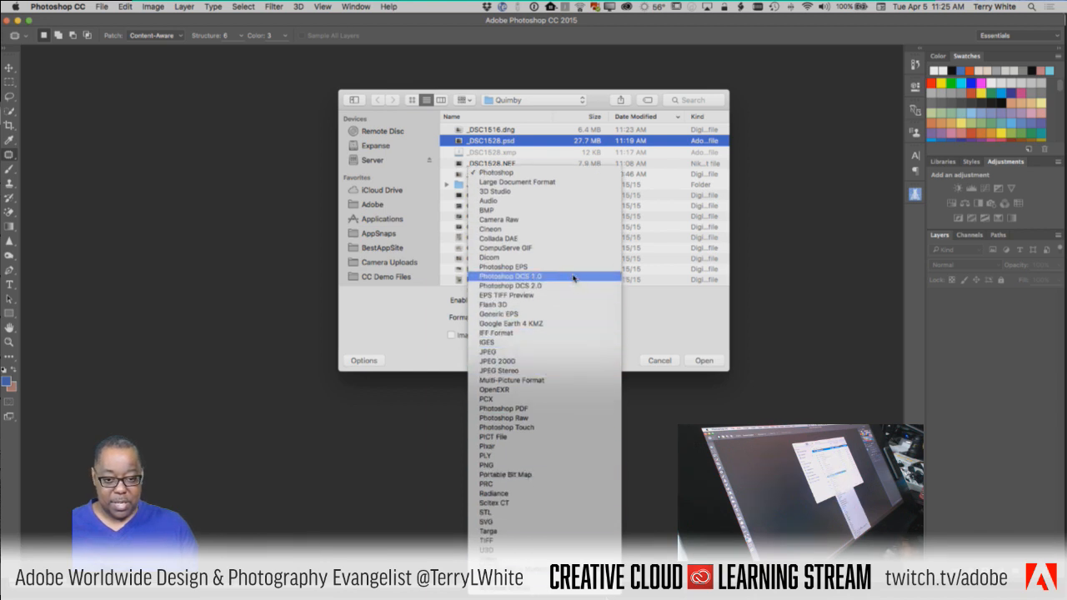
pyautogui.click(564, 221)
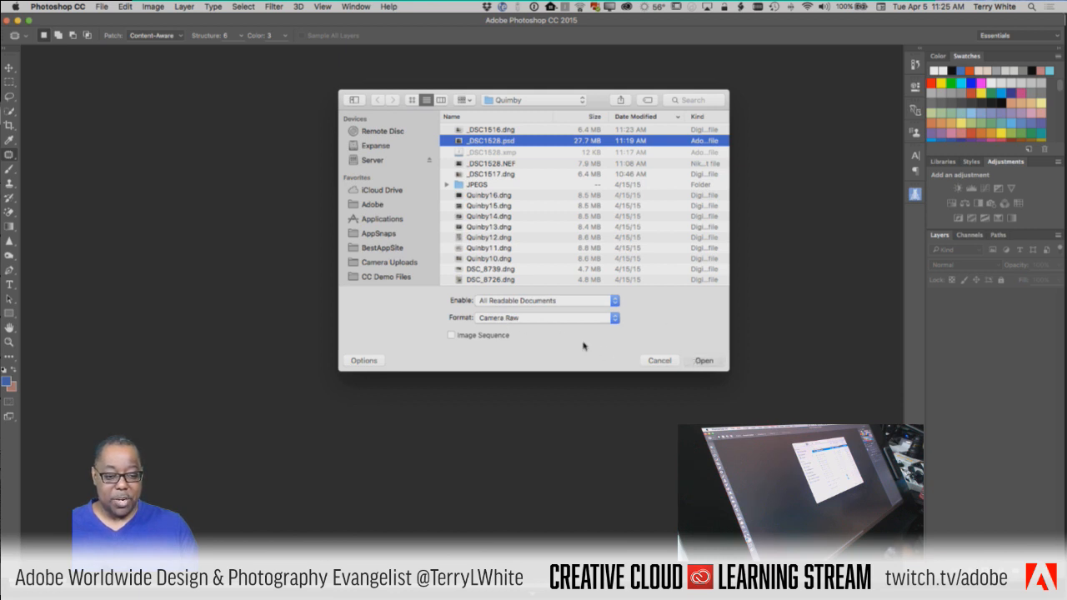
pyautogui.click(698, 361)
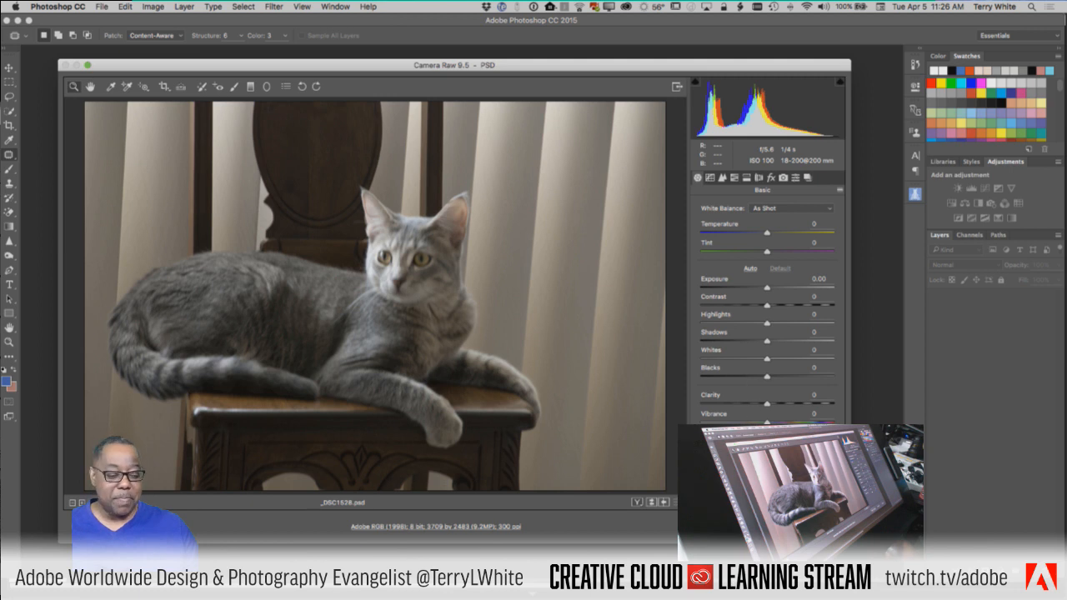
pyautogui.click(779, 527)
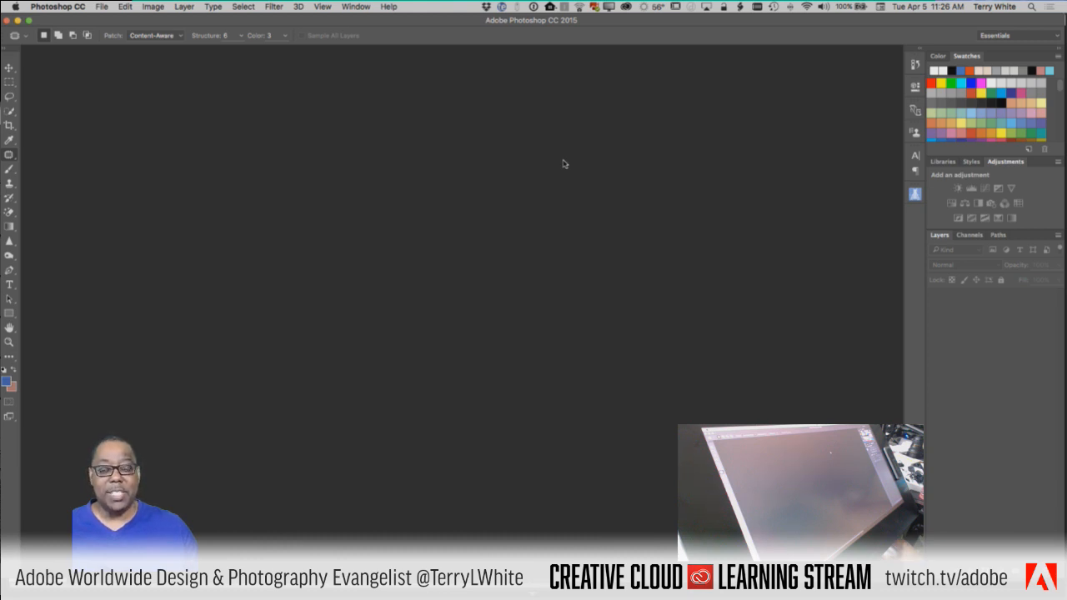
# Browse for a file to open and go to the Adobe Photoshop CC folder inside CC Demo Files
pyautogui.click(102, 8)
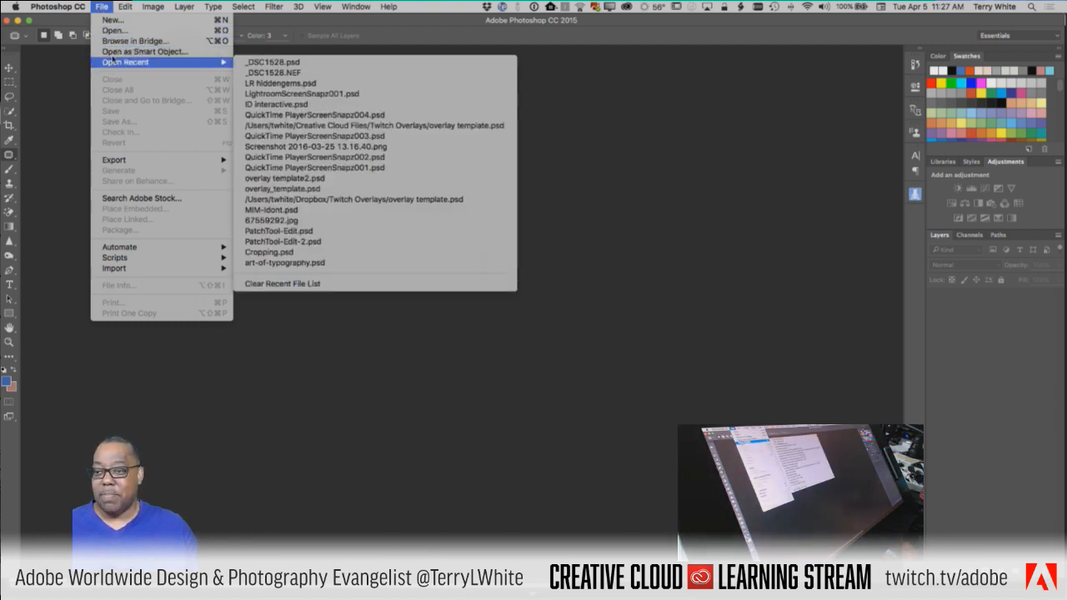
pyautogui.click(112, 31)
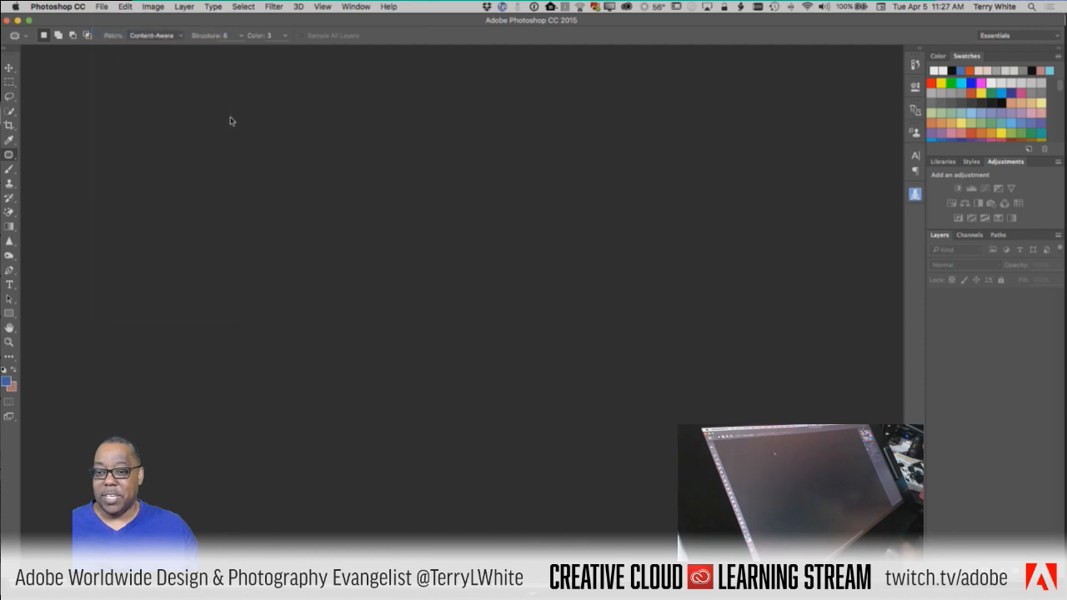
pyautogui.scroll(-5, 393, 242)
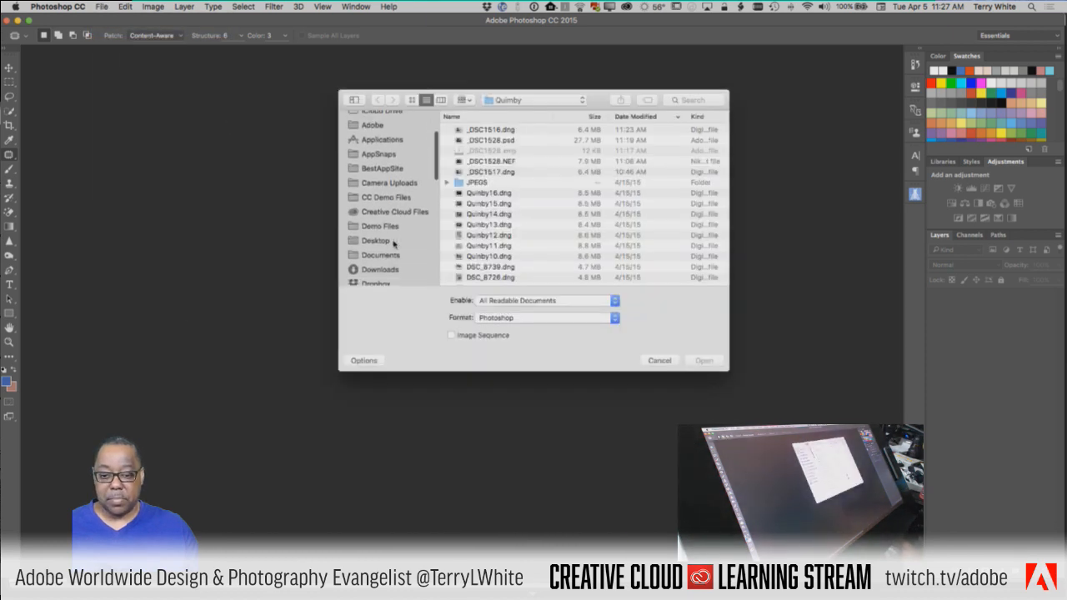
pyautogui.scroll(-2, 394, 243)
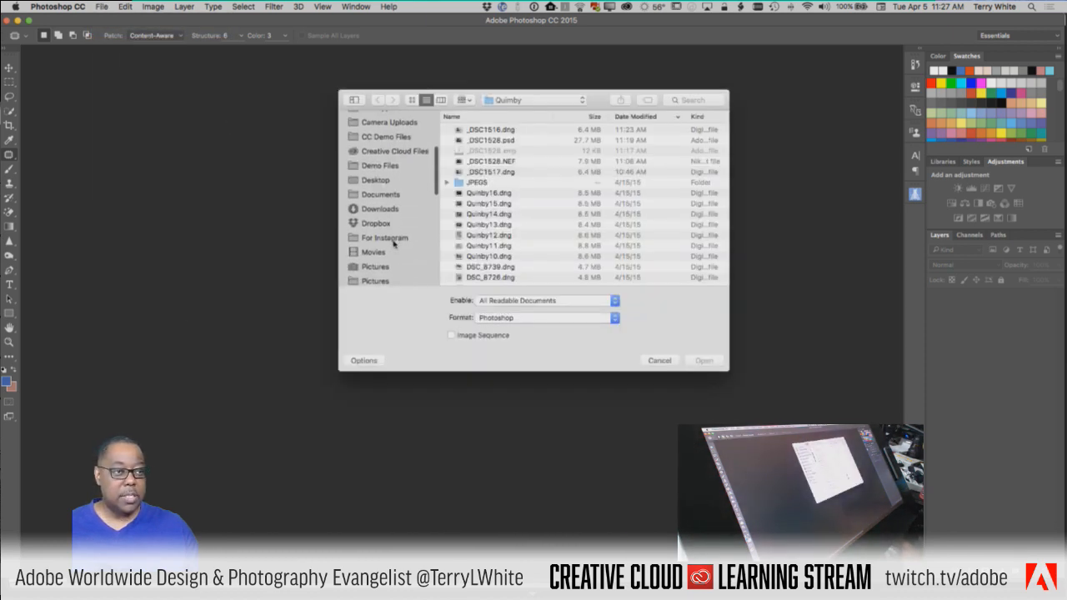
pyautogui.scroll(3, 394, 242)
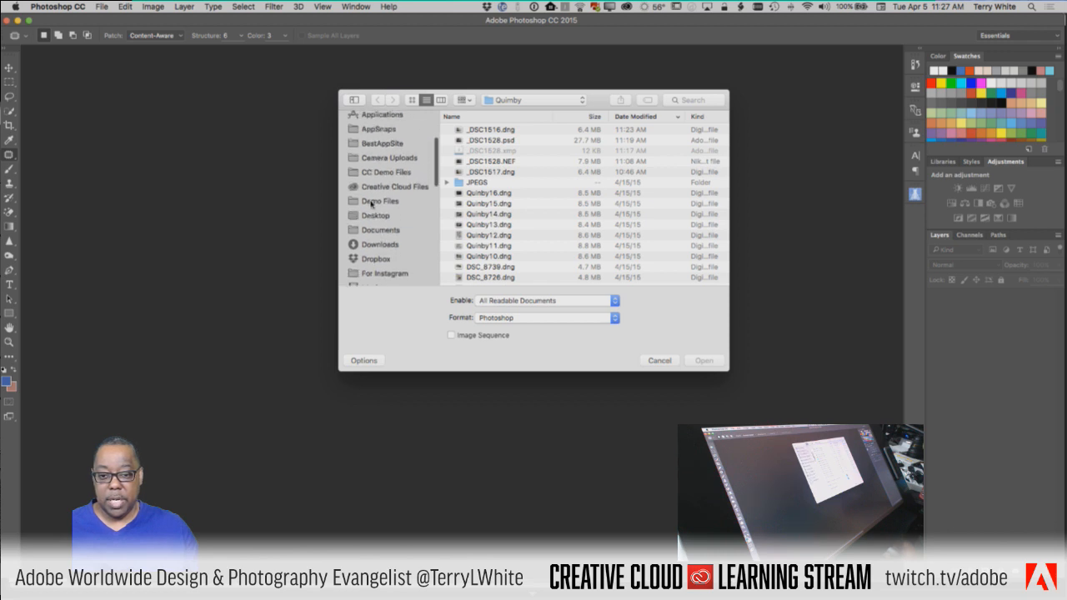
pyautogui.click(371, 201)
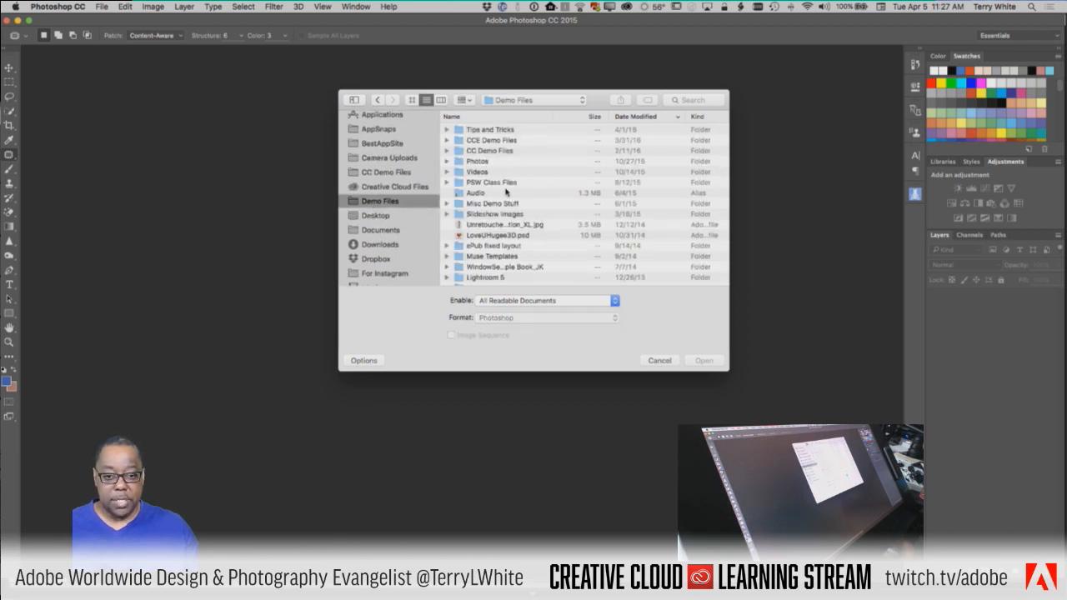
pyautogui.click(381, 172)
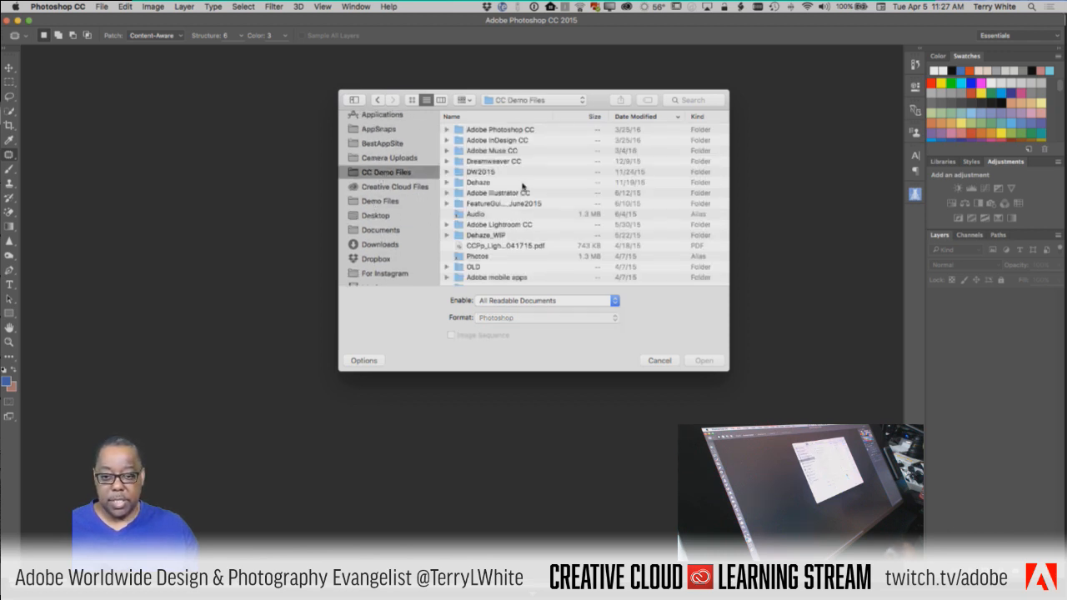
pyautogui.doubleClick(487, 131)
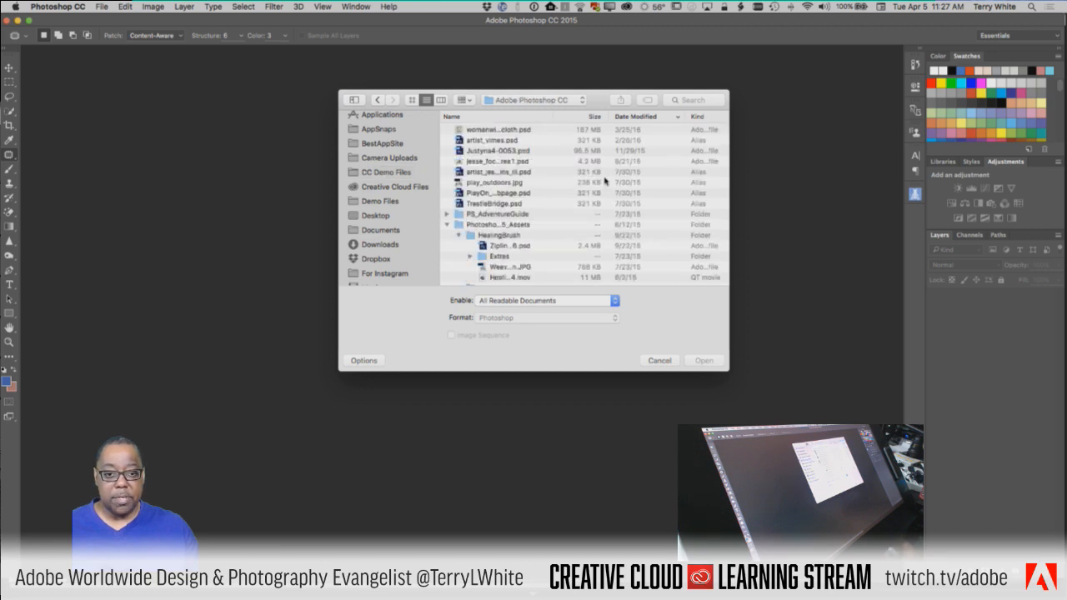
# Open all files in the START folder, from 01_FlowerShaky.jpg through 09_Model_0484.jpg, and dismiss the missing-font prompts without resolving them
pyautogui.click(448, 226)
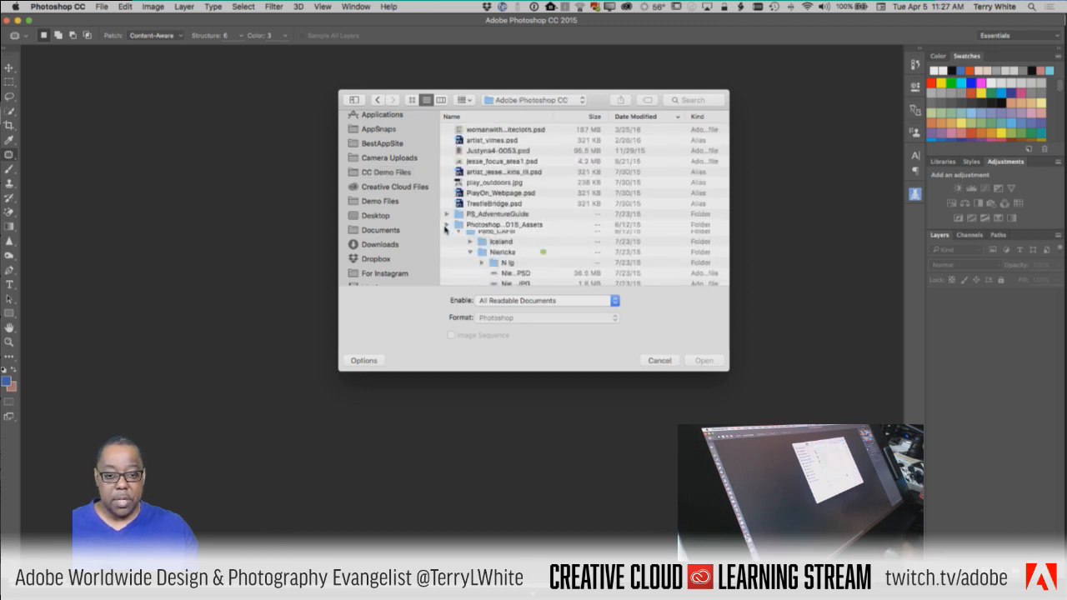
pyautogui.scroll(-5, 495, 252)
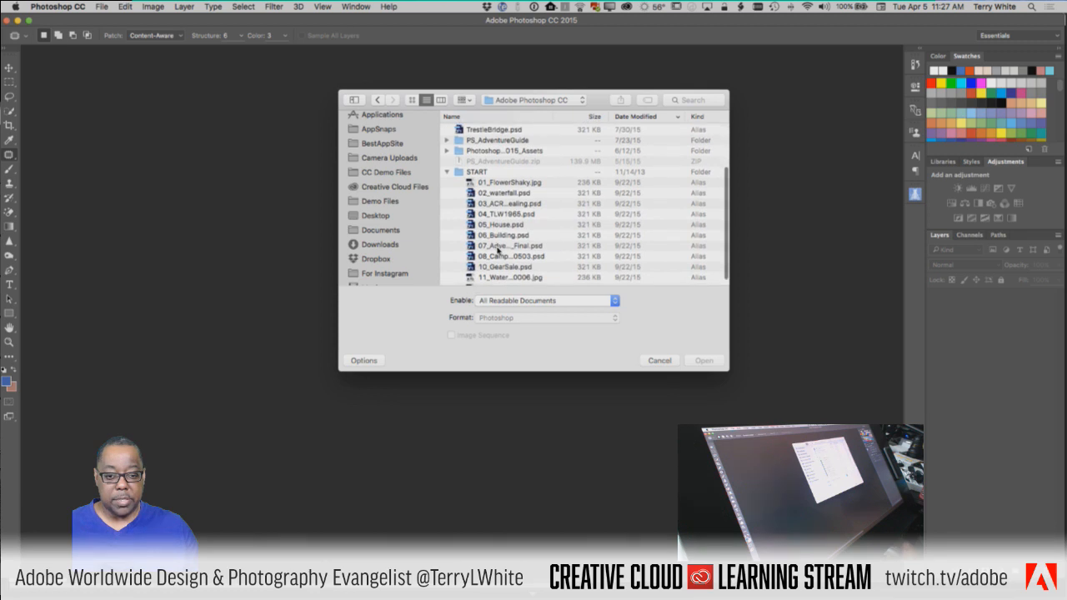
pyautogui.click(504, 179)
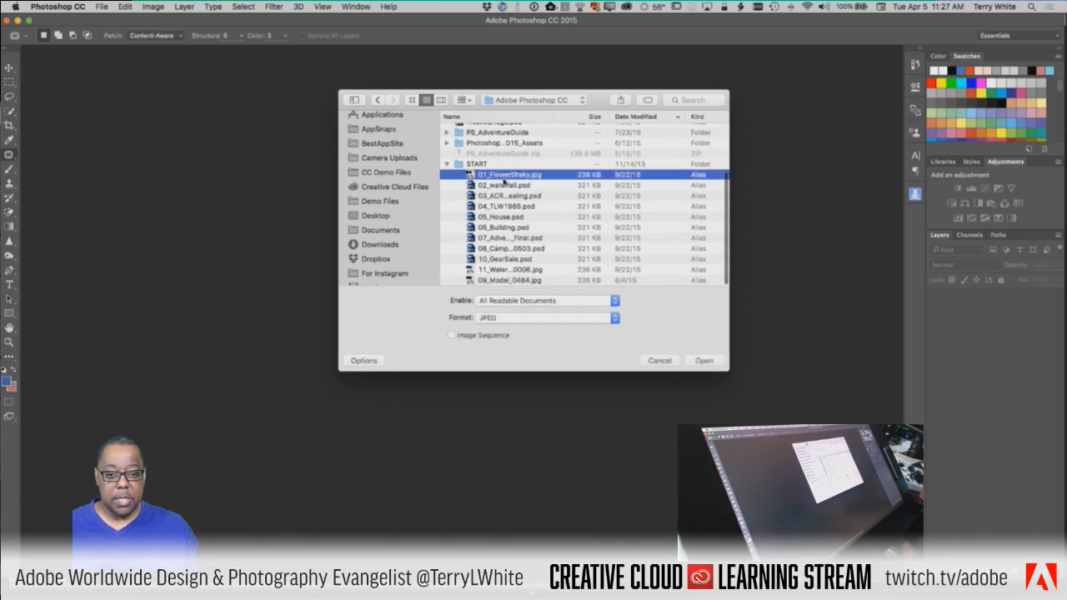
pyautogui.keyDown('shift'); pyautogui.click(521, 281); pyautogui.keyUp('shift')
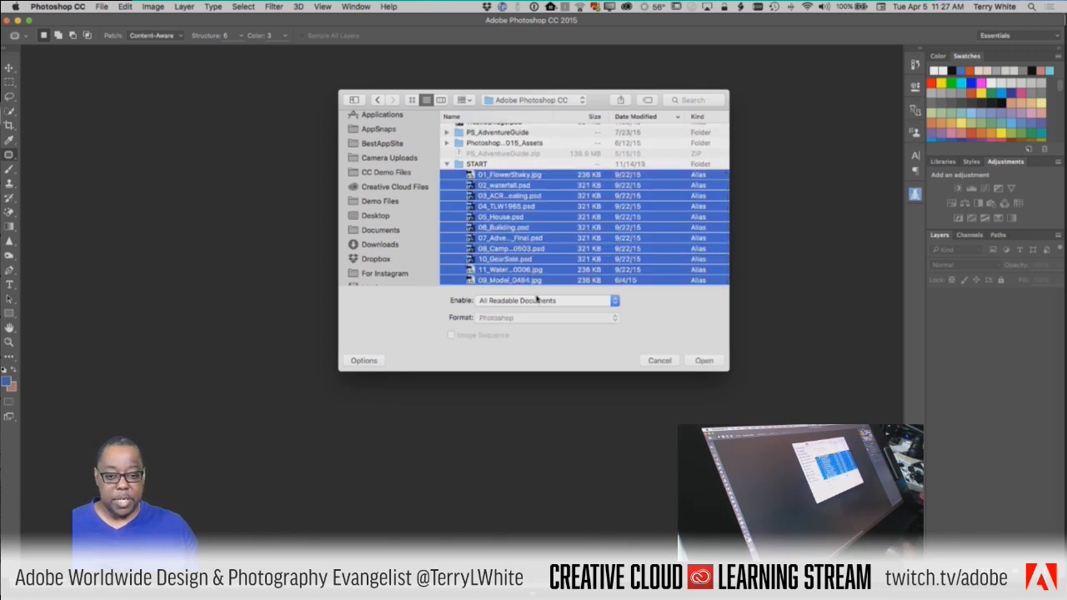
pyautogui.click(703, 360)
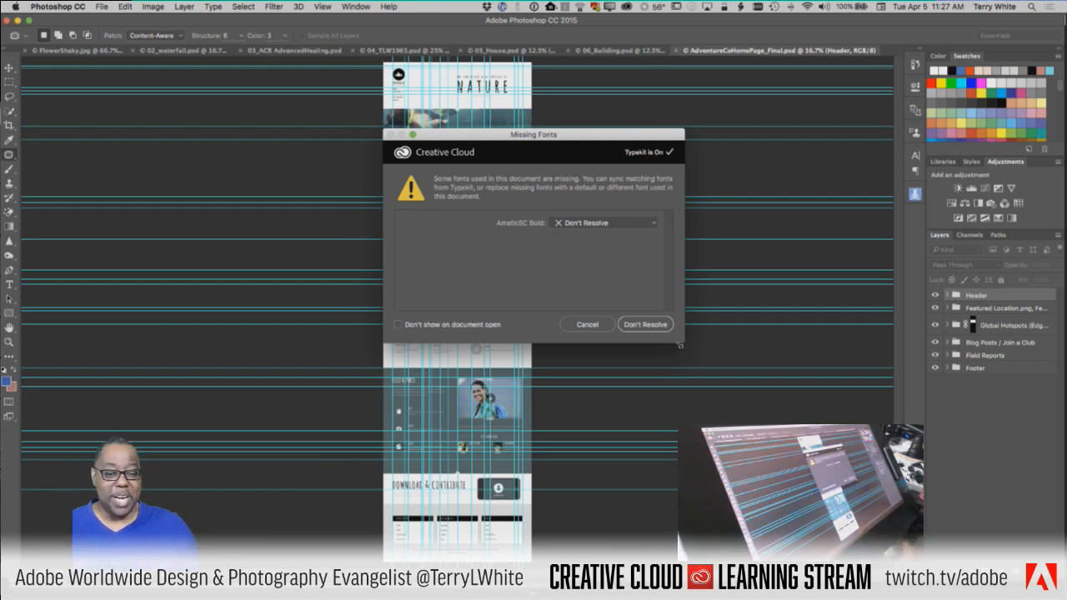
pyautogui.click(587, 324)
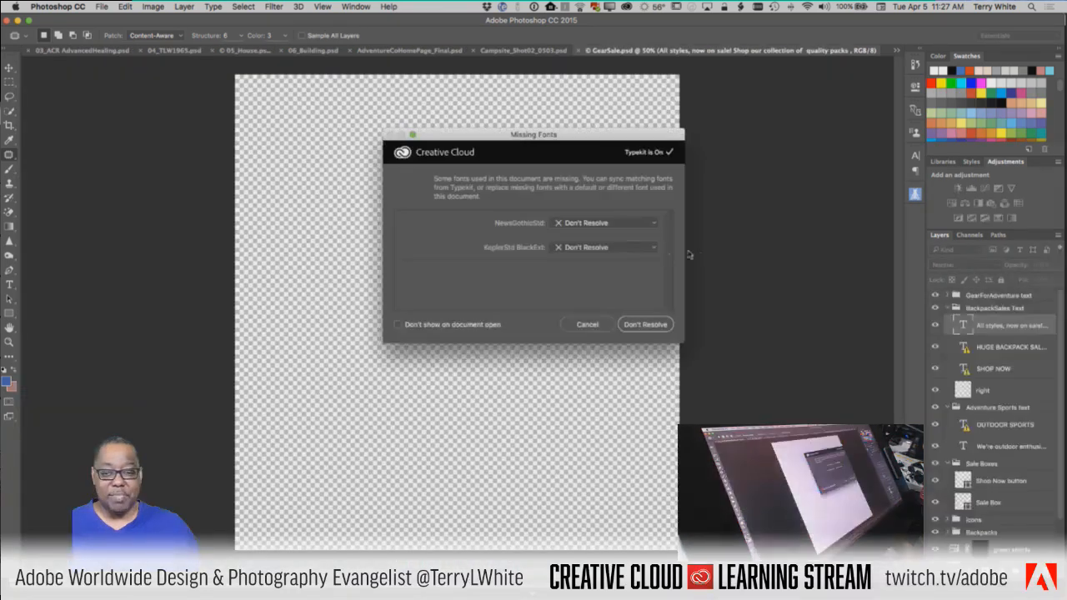
pyautogui.click(594, 325)
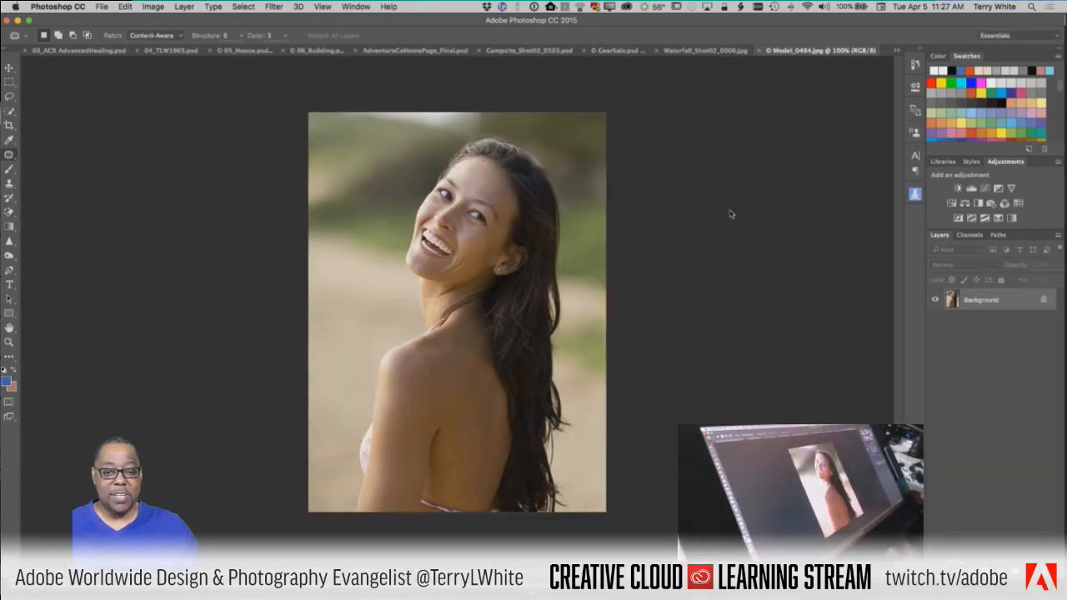
# Switch to Campsite_Shot02_0503.psd and toggle the GEAR, Adventure, Tent Icon and Feed Video layers off and on to identify their contents
pyautogui.hotkey('ctrl', 'shift', 'Tab')
pyautogui.hotkey('ctrl', 'shift', 'Tab')
pyautogui.hotkey('ctrl', 'shift', 'Tab')
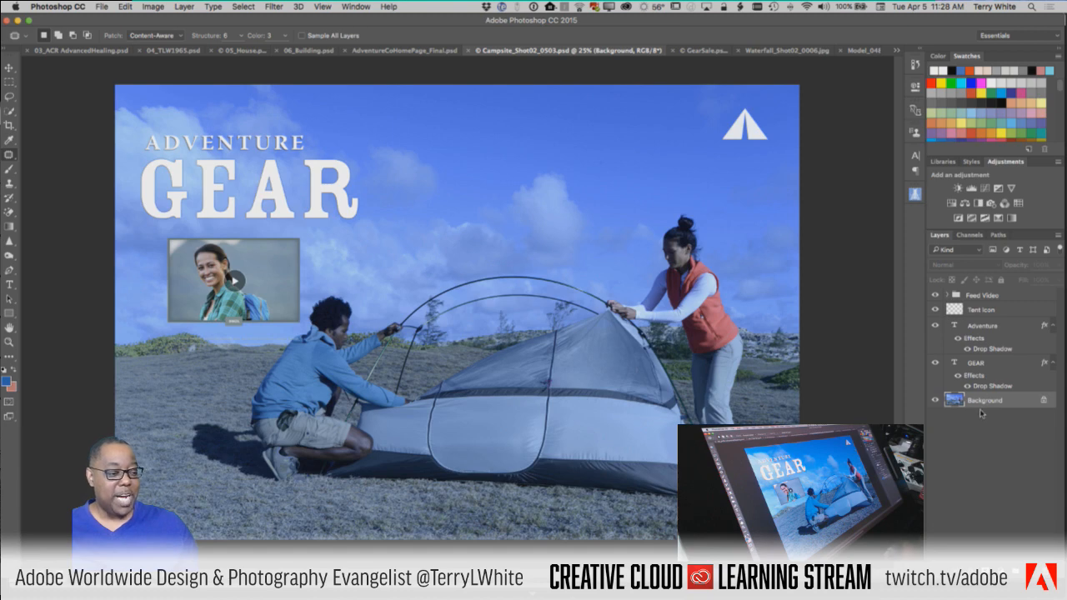
pyautogui.click(935, 364)
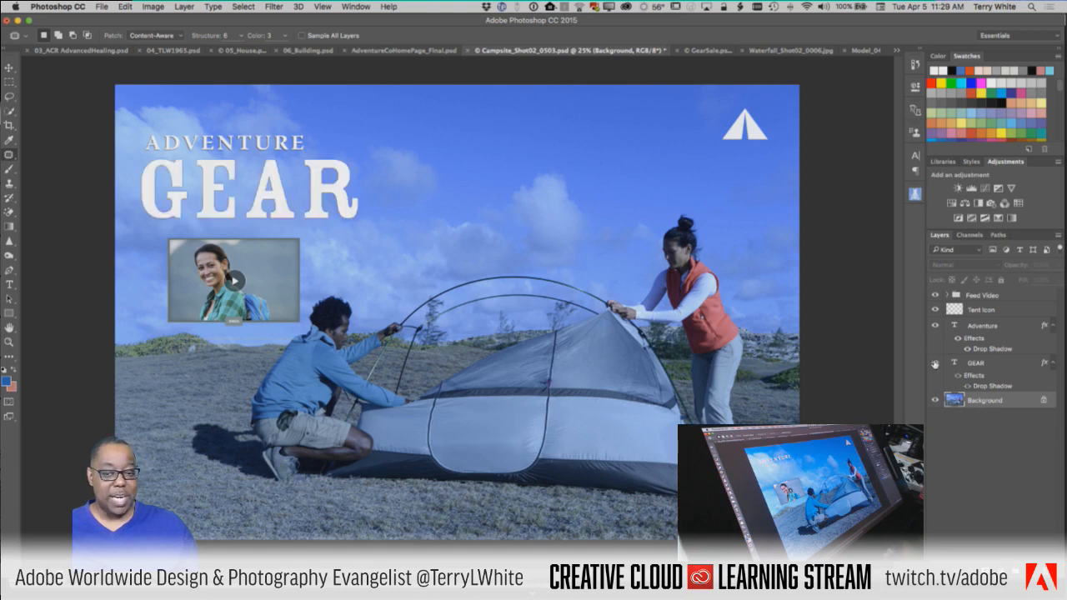
pyautogui.click(935, 326)
pyautogui.click(935, 326)
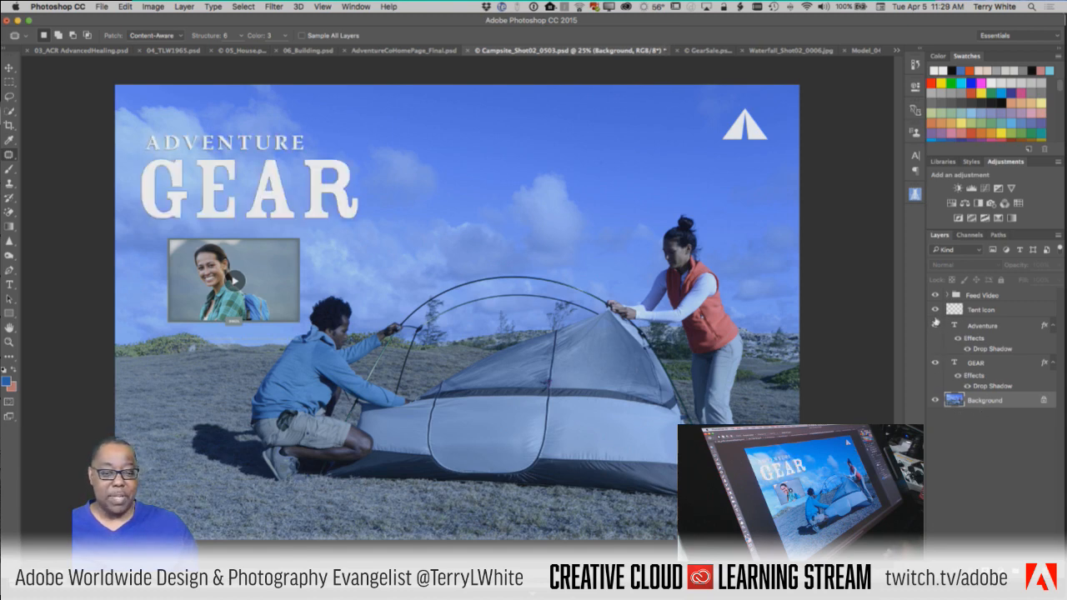
pyautogui.click(935, 310)
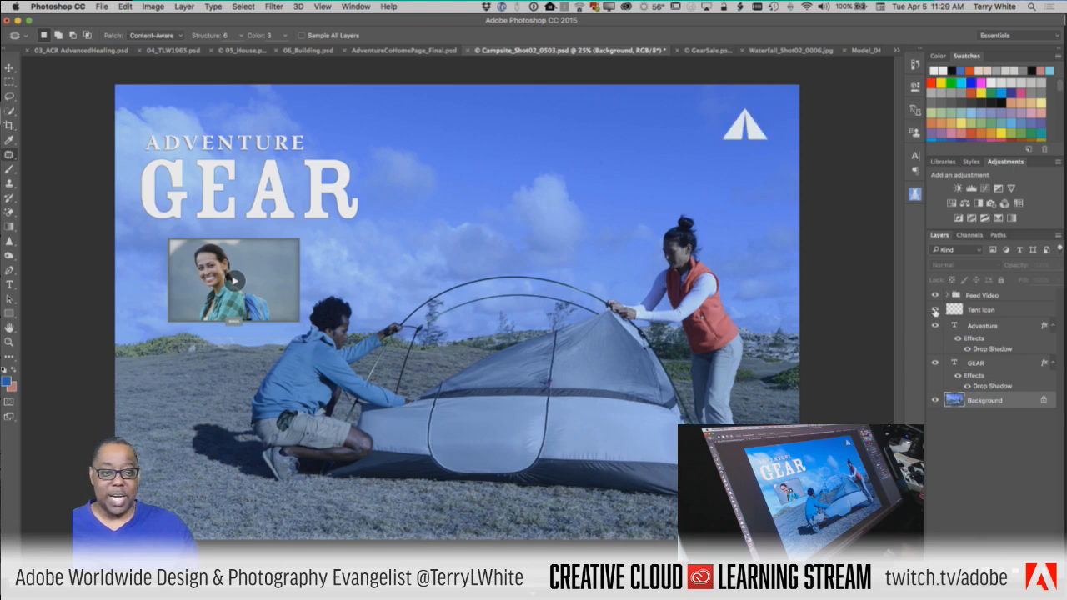
pyautogui.click(935, 296)
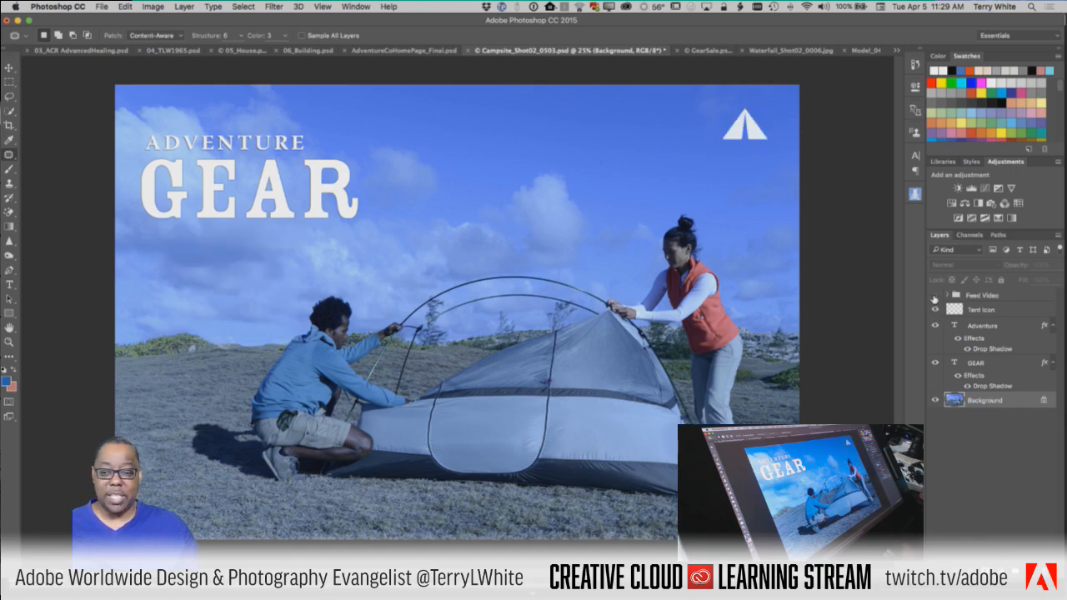
pyautogui.click(934, 295)
# Expand the Feed Video group to inspect its layers, collapse it, and toggle the whole group's visibility off and on
pyautogui.click(947, 296)
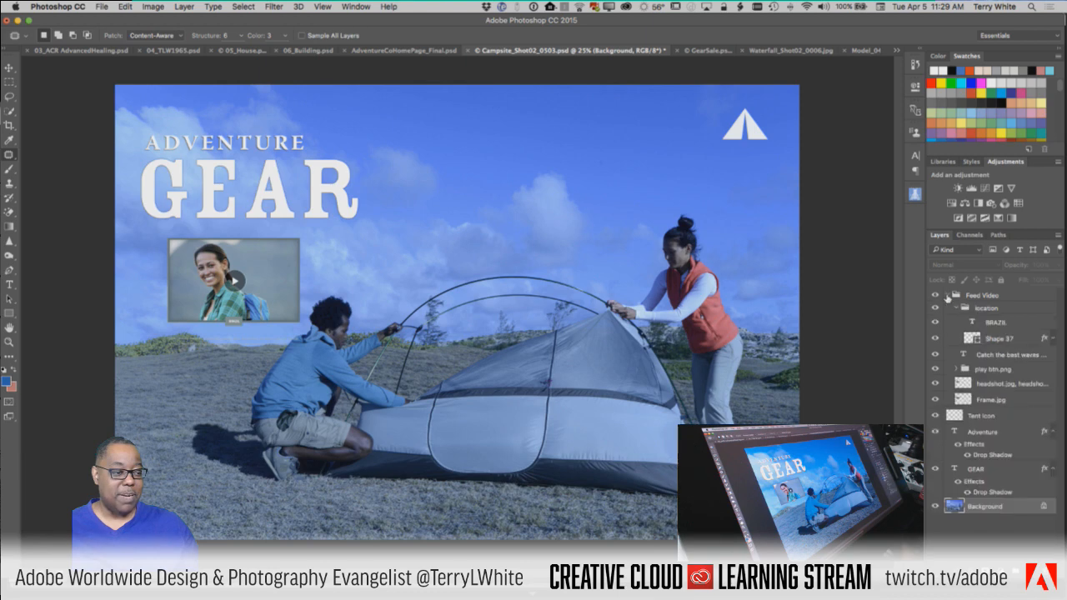
pyautogui.click(949, 296)
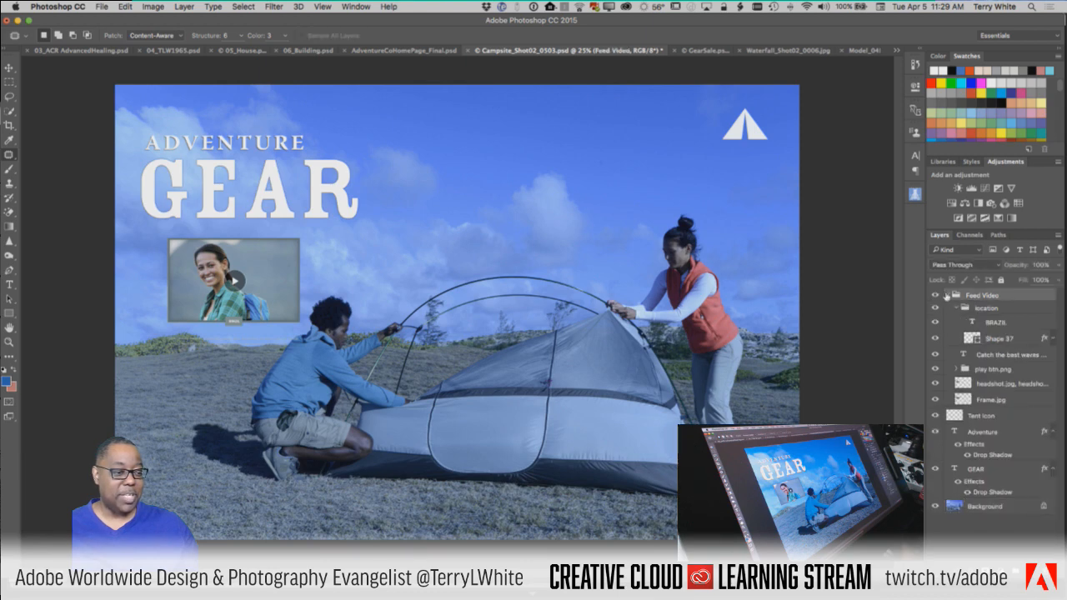
pyautogui.click(945, 296)
pyautogui.click(935, 296)
pyautogui.click(934, 296)
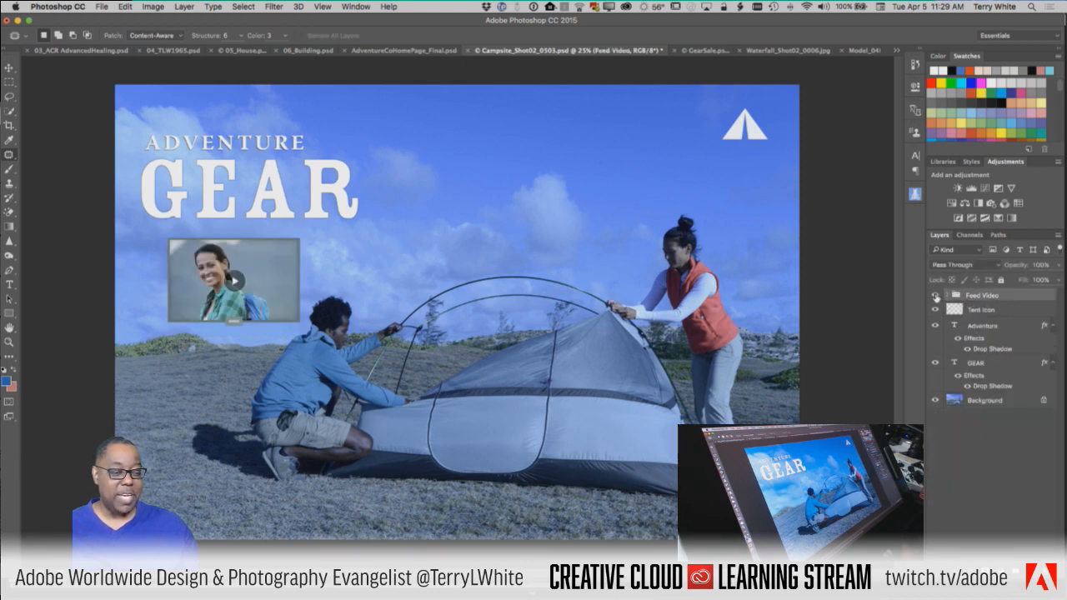
# Select the Background layer as the target for the photo corrections
pyautogui.click(972, 401)
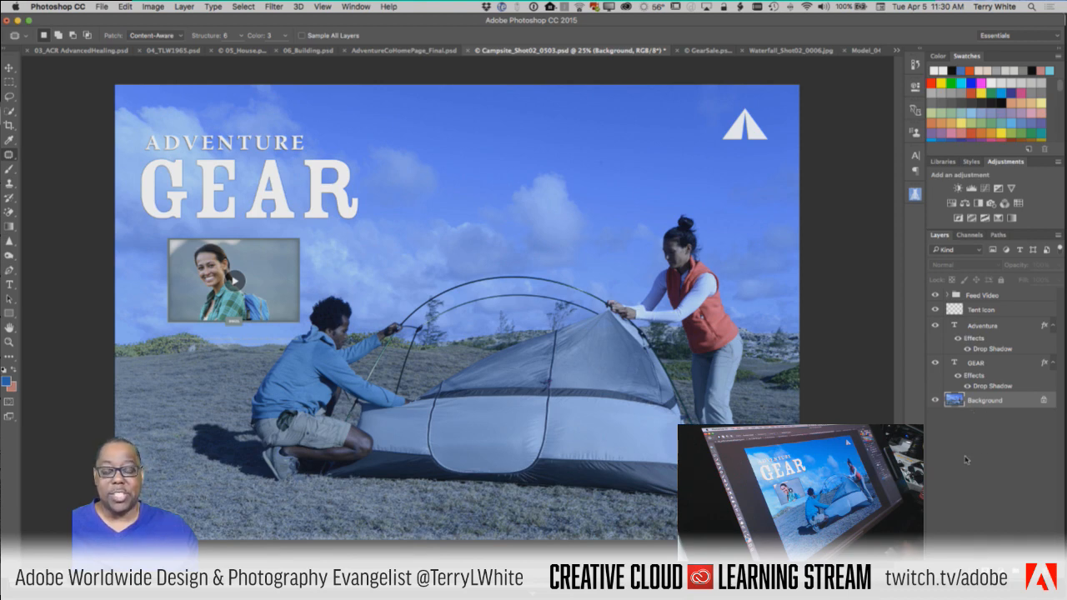
pyautogui.click(275, 6)
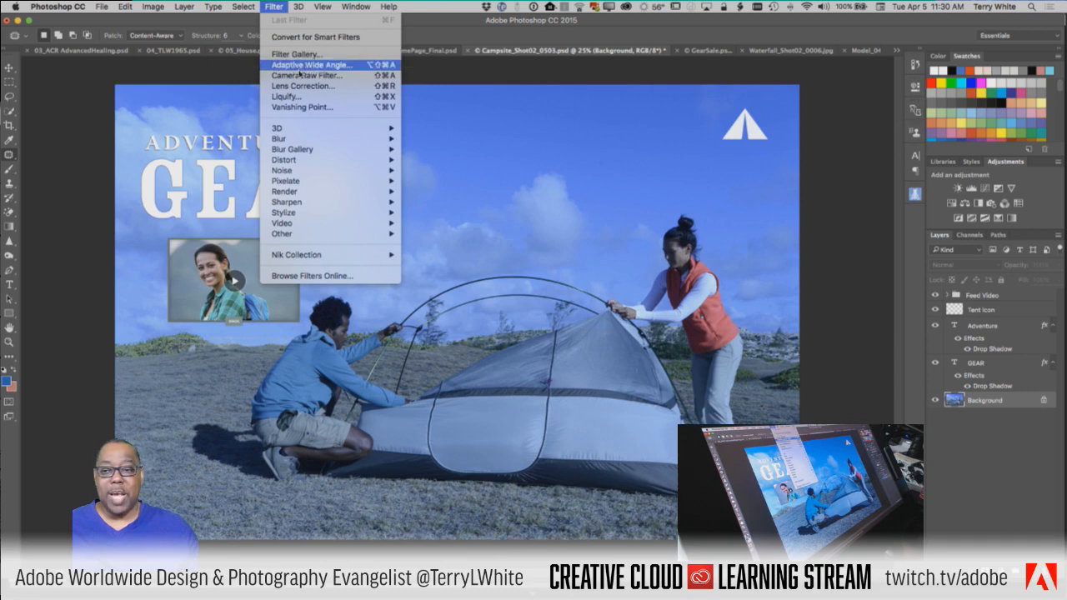
pyautogui.click(267, 5)
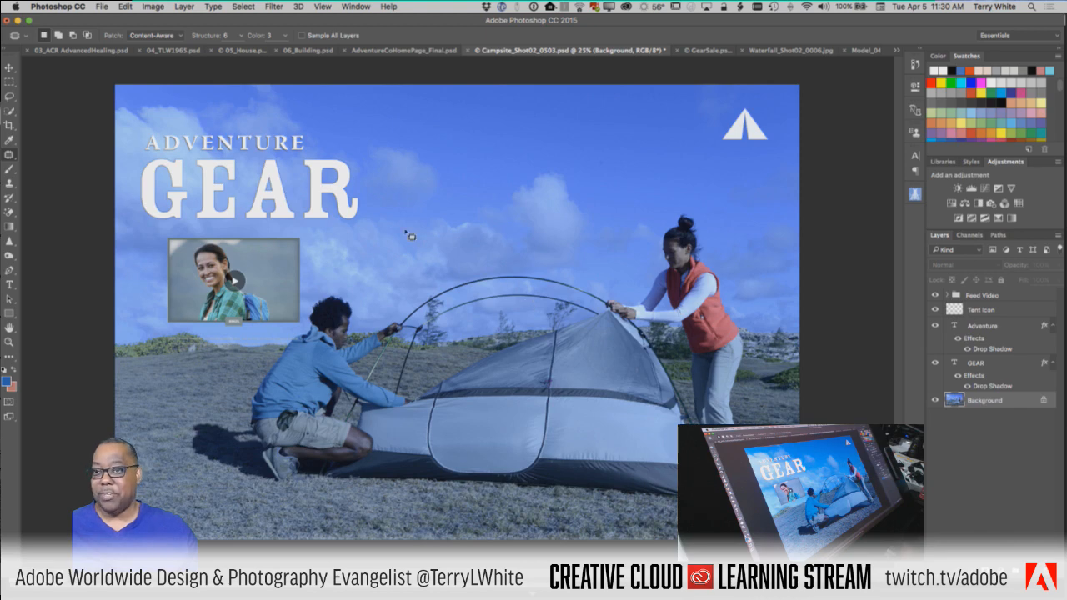
# Try a direct Curves adjustment on the Background layer, lowering the Blue channel's highlights and shaping its midtones, and cancel it
pyautogui.click(155, 8)
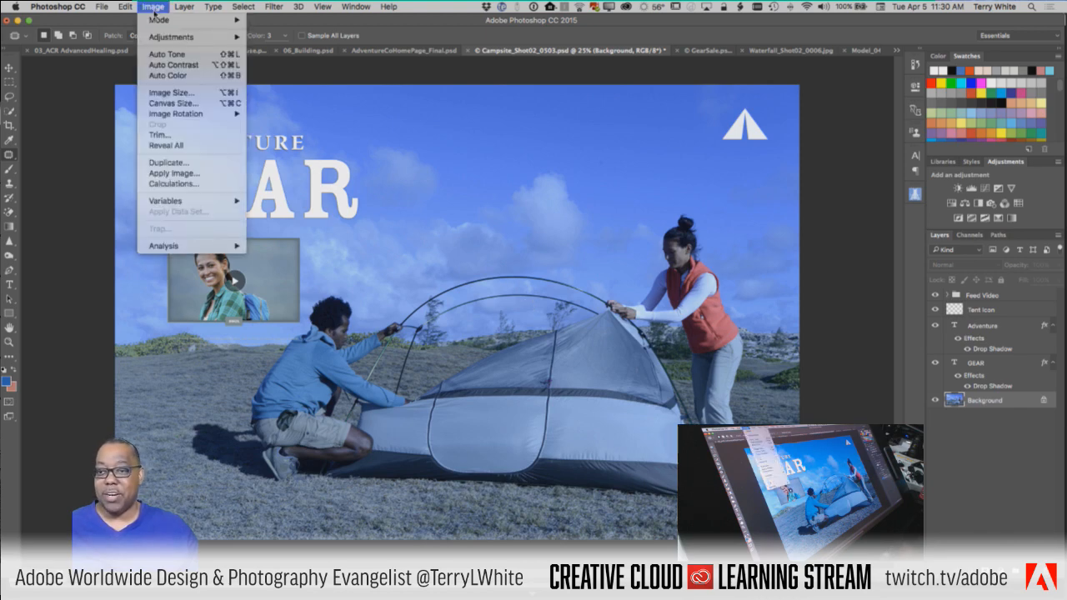
pyautogui.moveTo(165, 36)
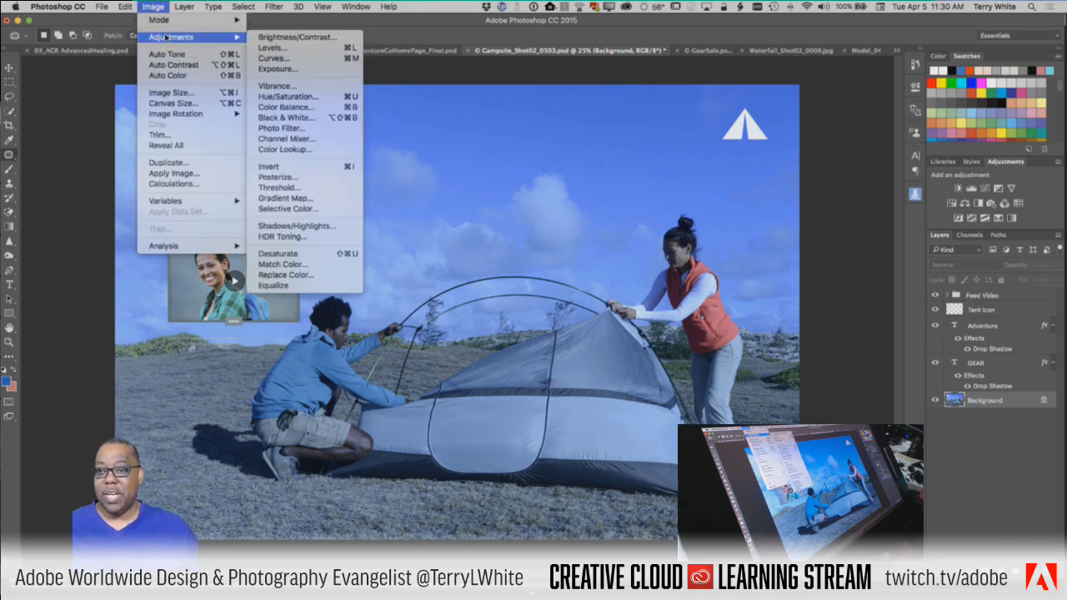
pyautogui.click(304, 62)
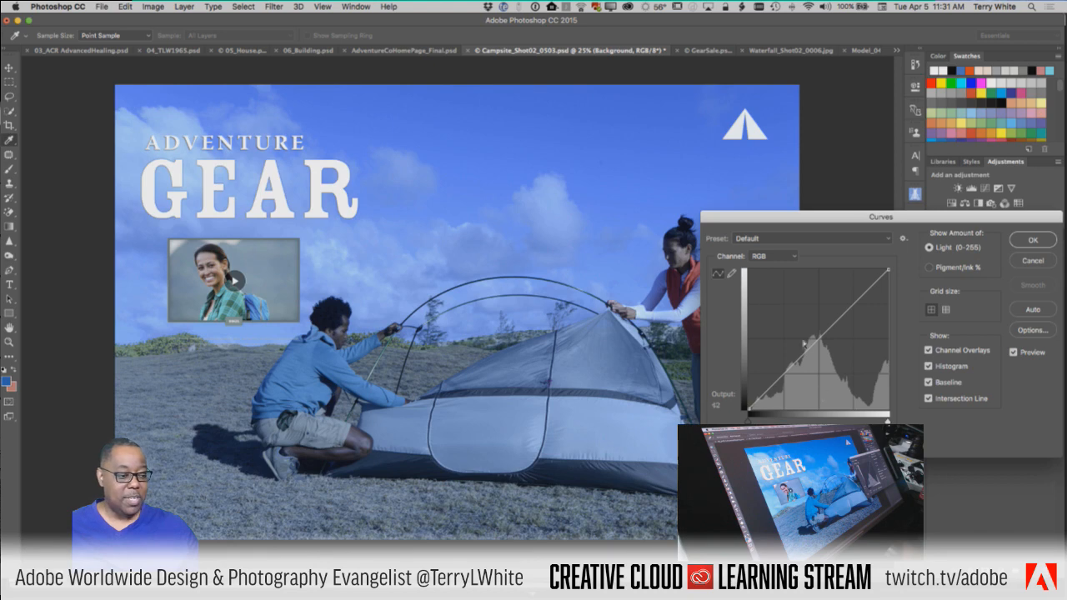
pyautogui.click(775, 257)
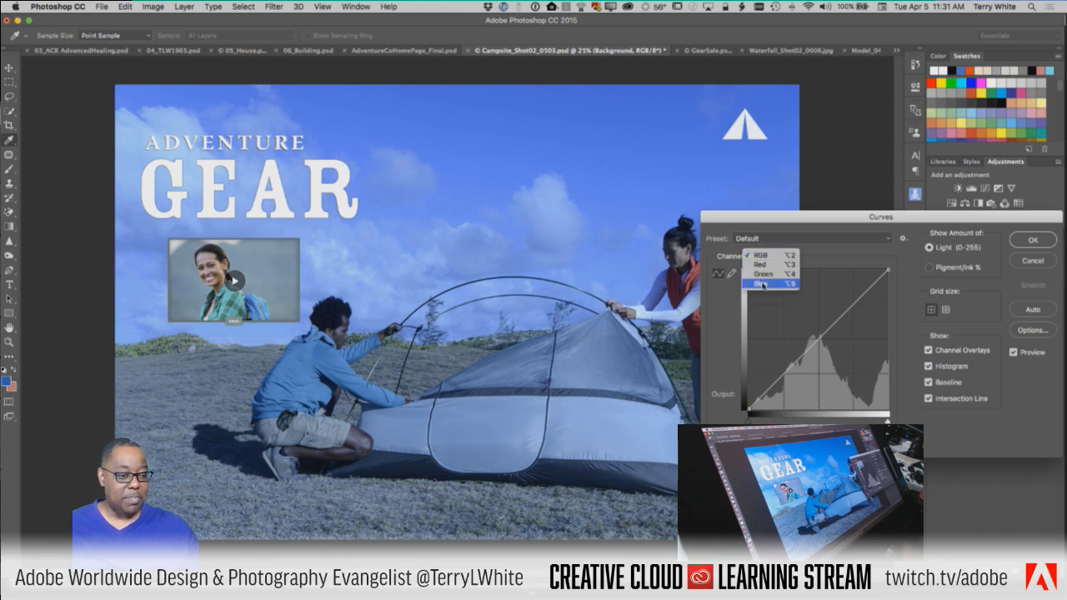
pyautogui.click(760, 284)
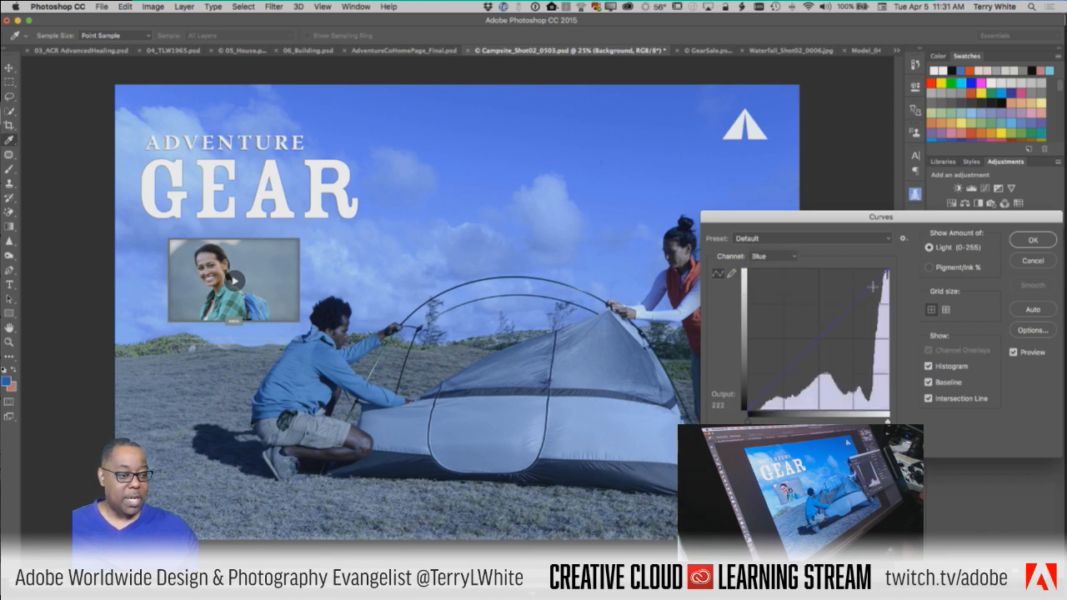
pyautogui.moveTo(872, 286); pyautogui.dragTo(872, 307)
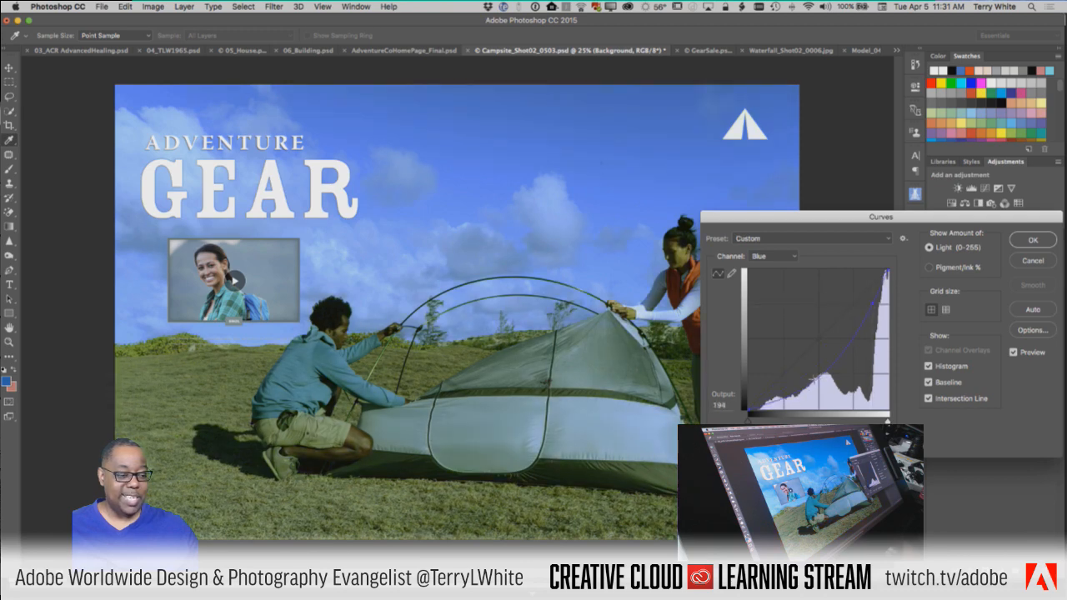
pyautogui.moveTo(808, 367); pyautogui.dragTo(807, 358)
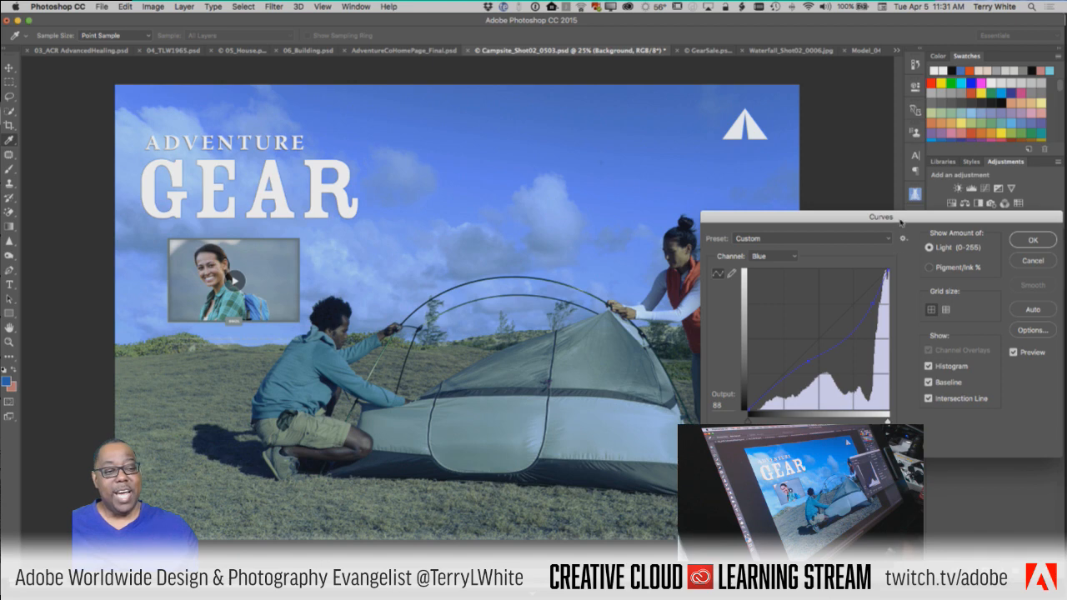
pyautogui.moveTo(903, 222); pyautogui.dragTo(588, 192)
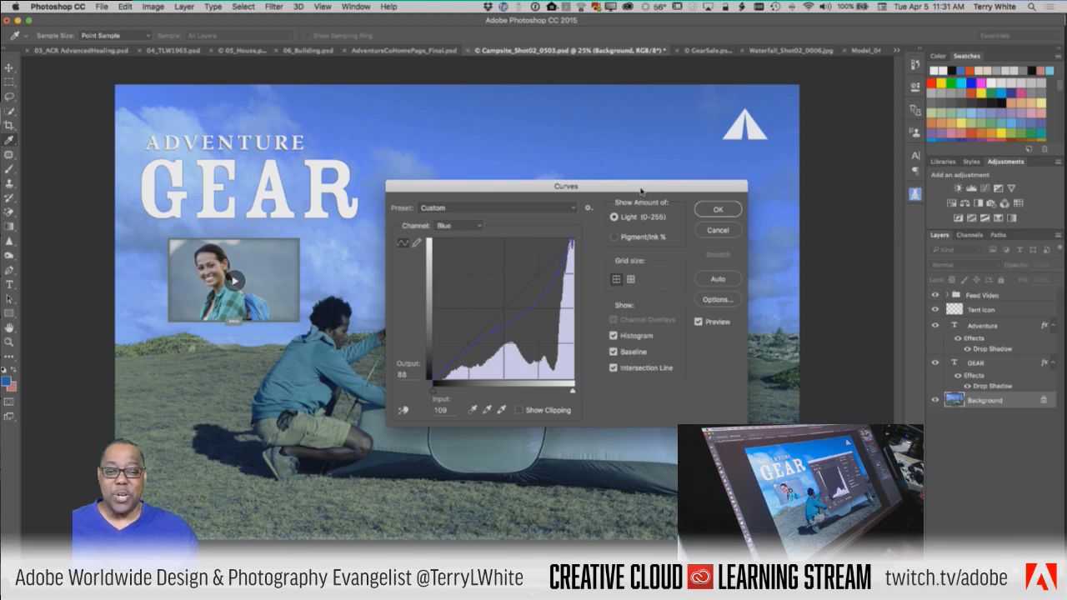
pyautogui.moveTo(642, 189); pyautogui.dragTo(576, 125)
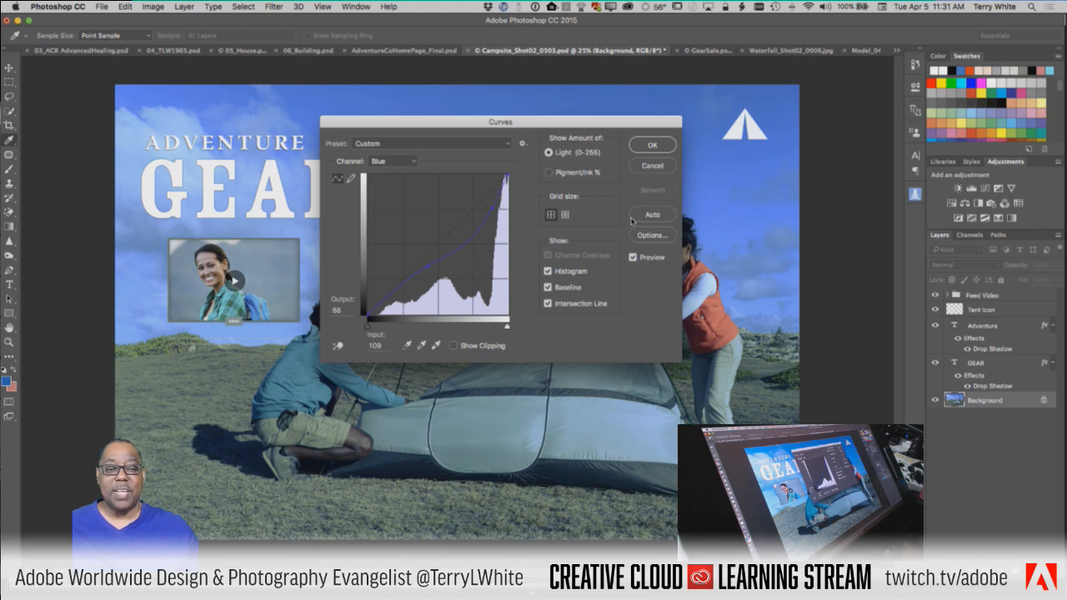
pyautogui.click(641, 168)
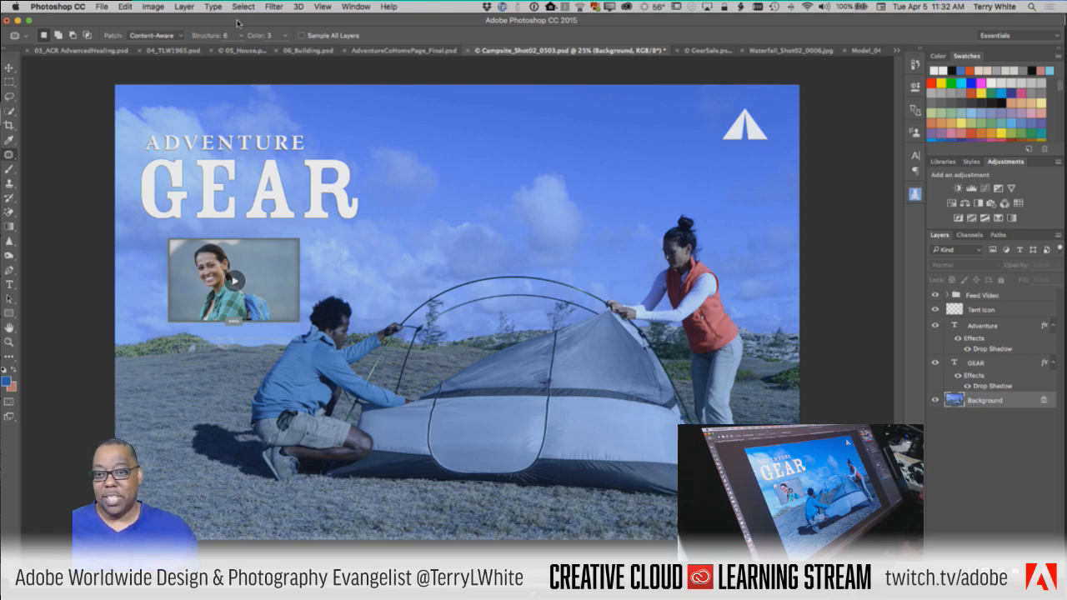
# Open the Background layer in the Camera Raw Filter and reposition its window so that the adjustment sliders are accessible
pyautogui.click(275, 7)
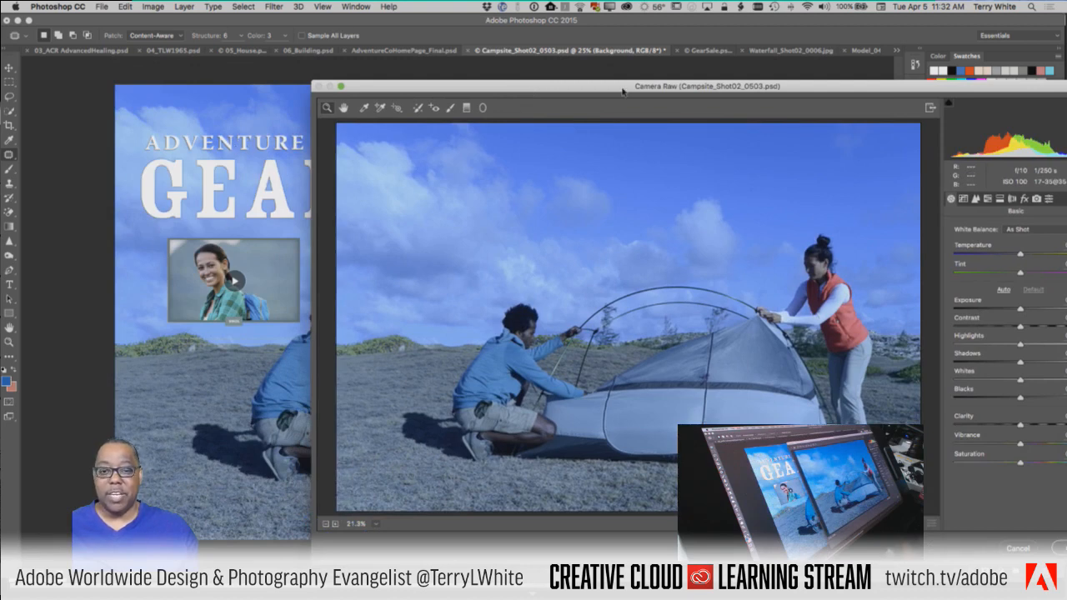
pyautogui.moveTo(625, 91); pyautogui.dragTo(432, 79)
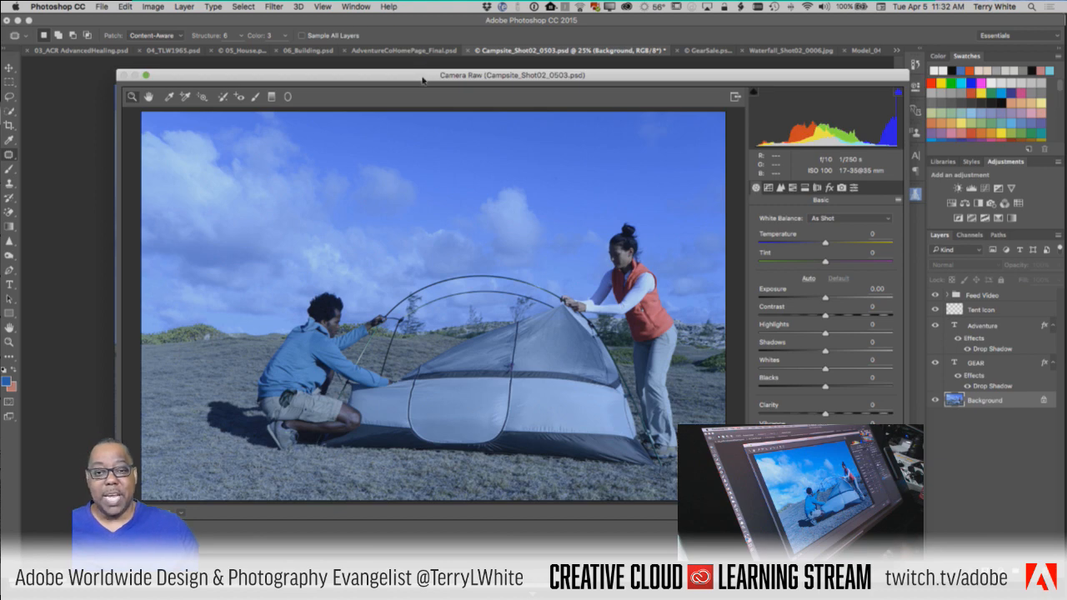
pyautogui.moveTo(423, 79); pyautogui.dragTo(382, 74)
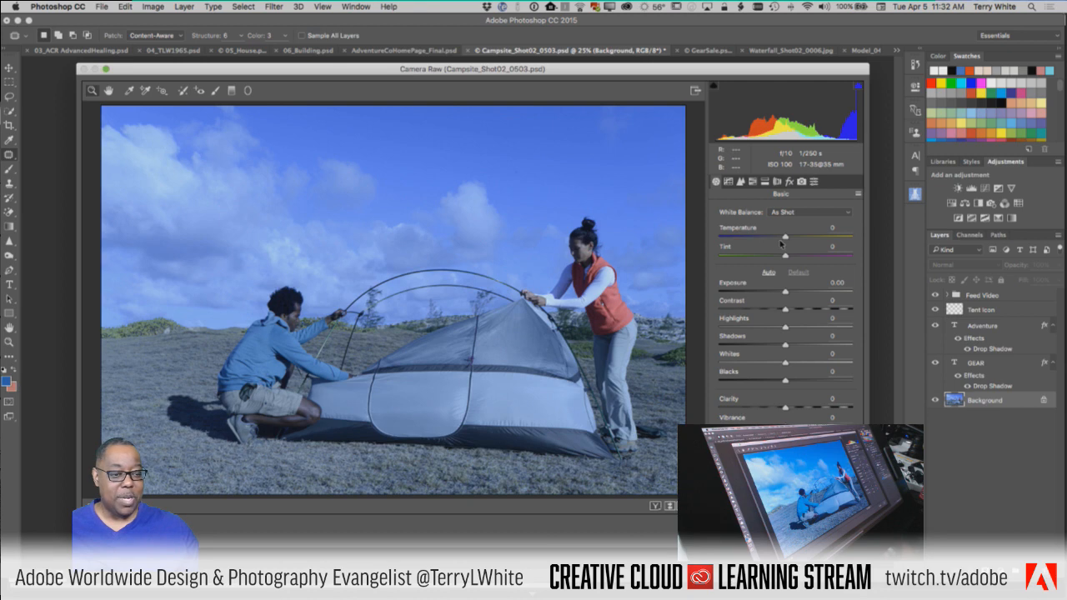
pyautogui.moveTo(785, 239)
pyautogui.mouseDown()
pyautogui.moveTo(824, 239)
pyautogui.moveTo(786, 239)
pyautogui.mouseUp()
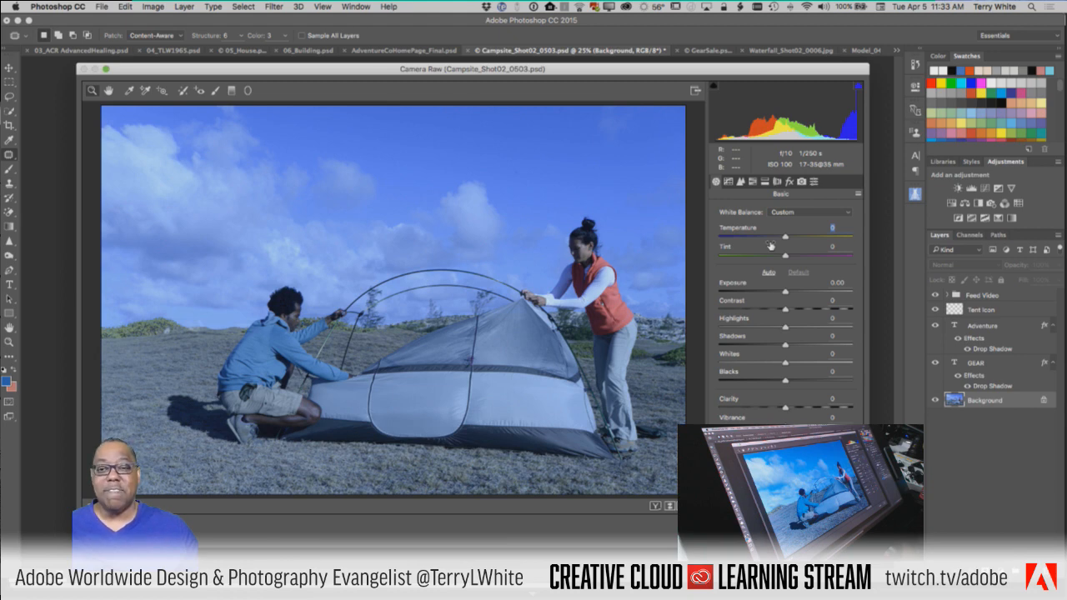
# Neutralize the white balance from the dark grey edge at the tent's base, and set Temperature to +65 and Exposure to -0.10
pyautogui.click(130, 92)
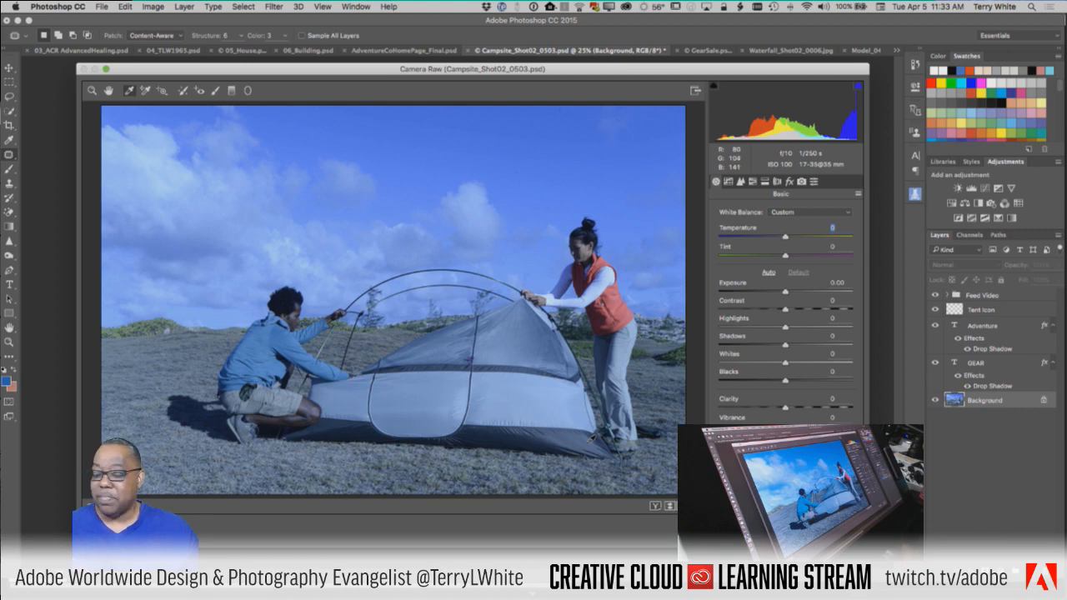
pyautogui.click(591, 438)
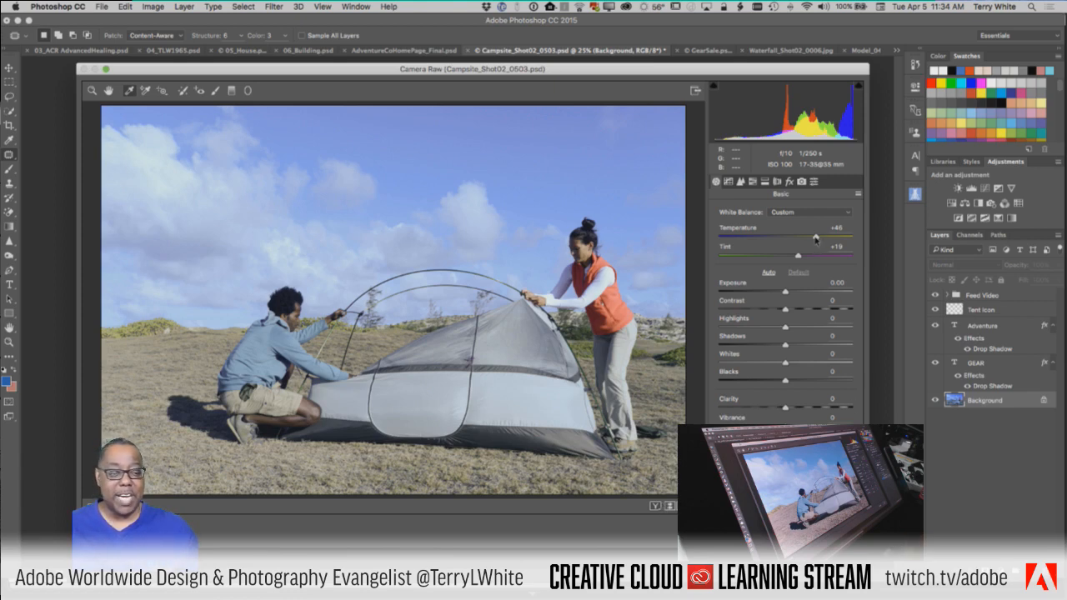
pyautogui.moveTo(815, 238); pyautogui.dragTo(829, 238)
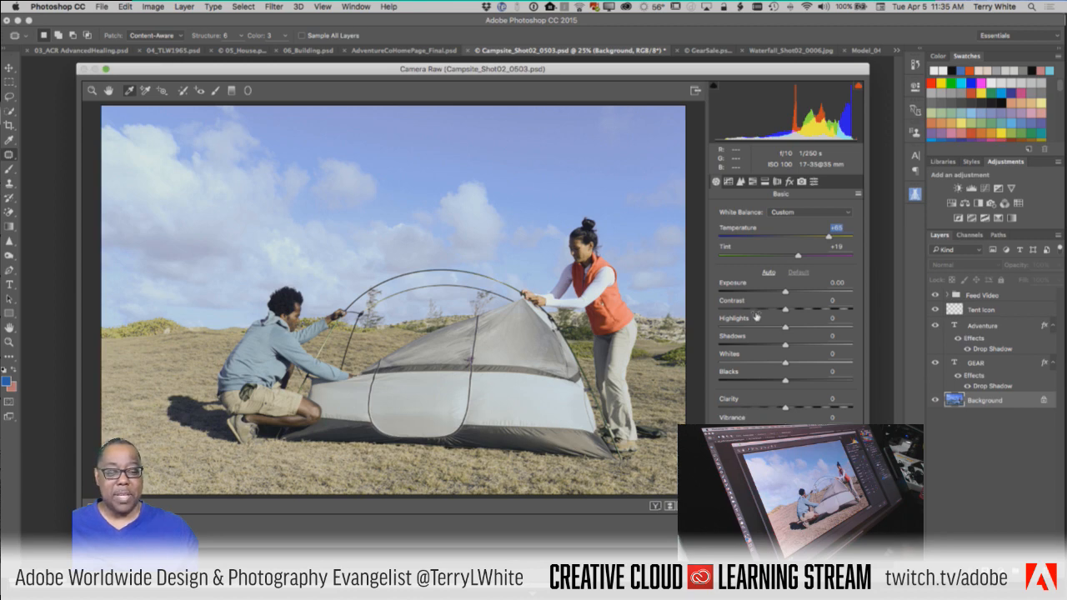
pyautogui.moveTo(784, 294); pyautogui.dragTo(783, 292)
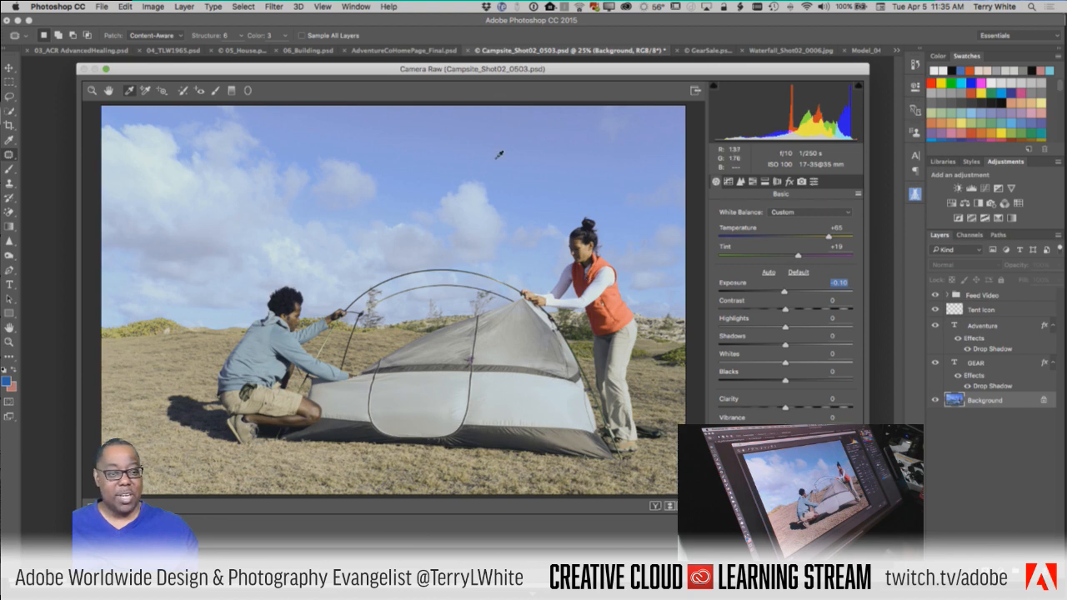
# Set the Adjustment Brush's Exposure to +0.35 and zoom in on the woman in the orange vest
pyautogui.click(215, 90)
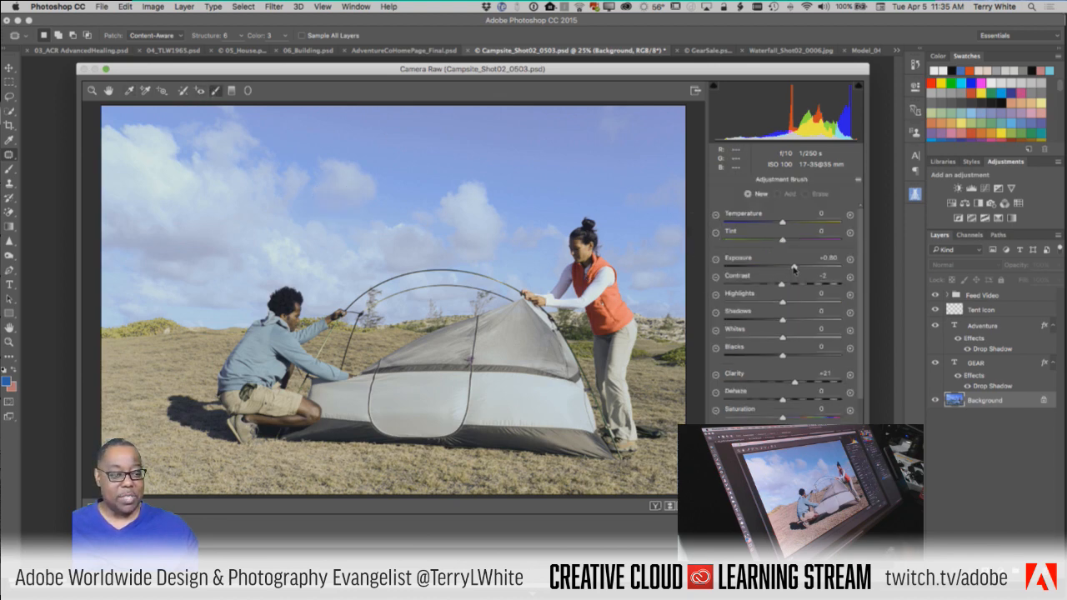
pyautogui.moveTo(794, 269); pyautogui.dragTo(787, 268)
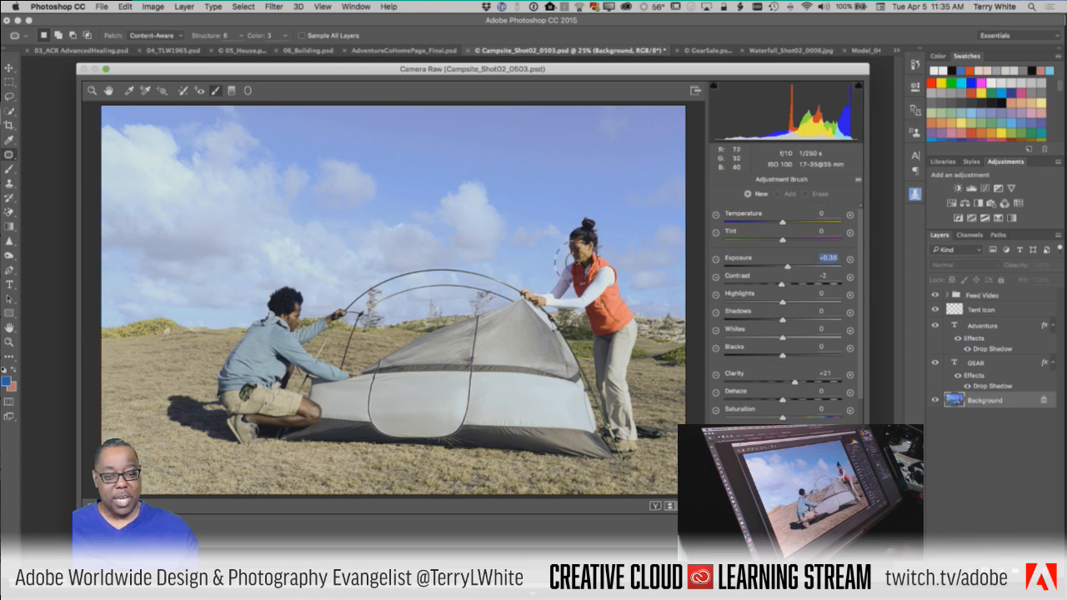
pyautogui.press('z')
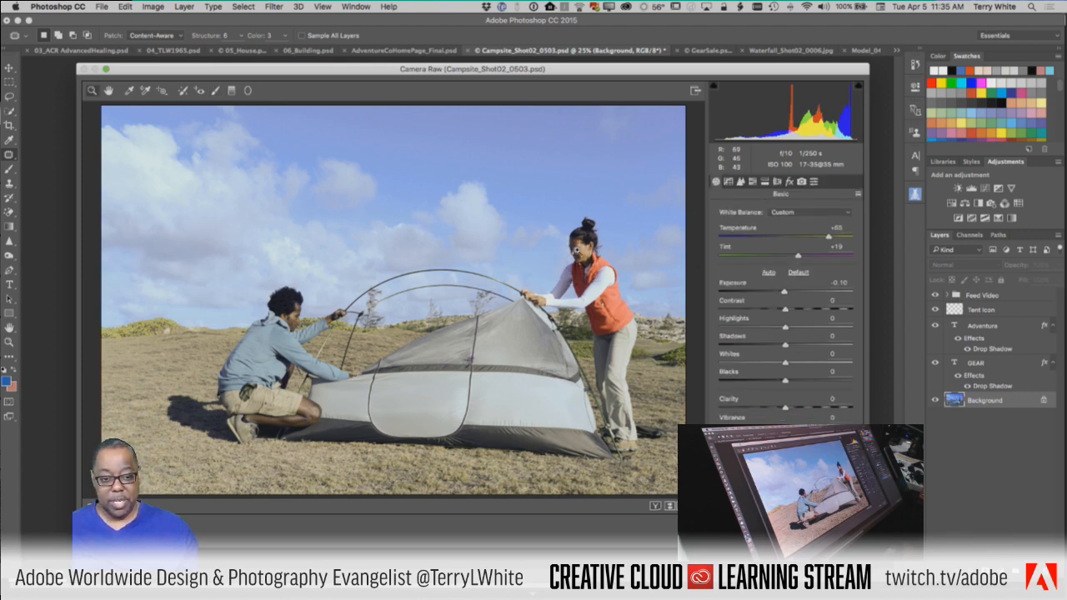
pyautogui.moveTo(577, 270); pyautogui.dragTo(621, 319)
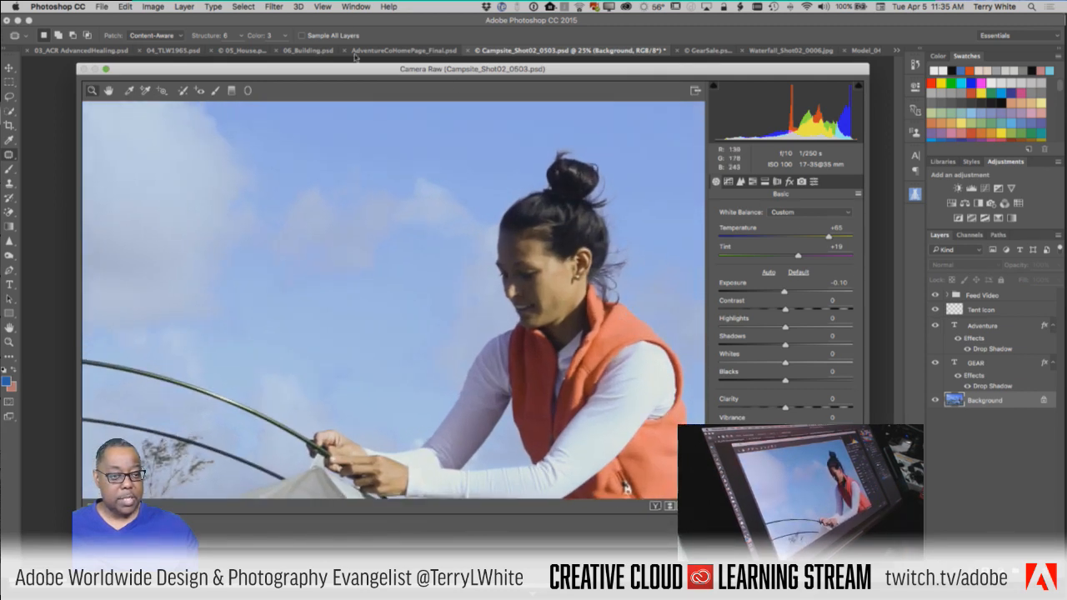
# Reset the Adjustment Brush's Clarity and Contrast to 0
pyautogui.click(216, 90)
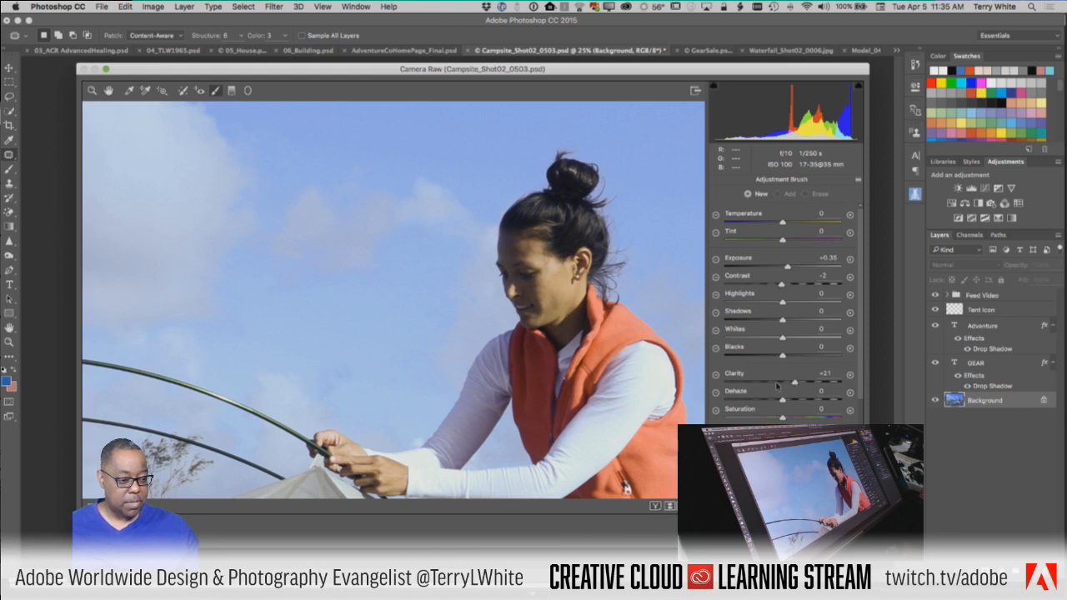
pyautogui.doubleClick(825, 374)
pyautogui.write('0')
pyautogui.press('Tab')
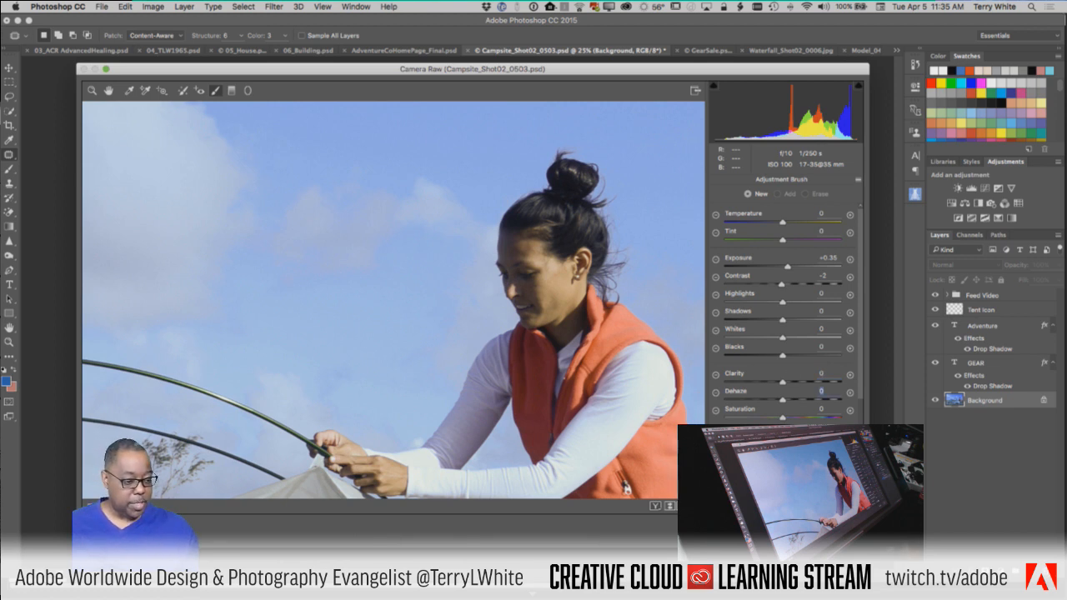
pyautogui.scroll(-5, 849, 401)
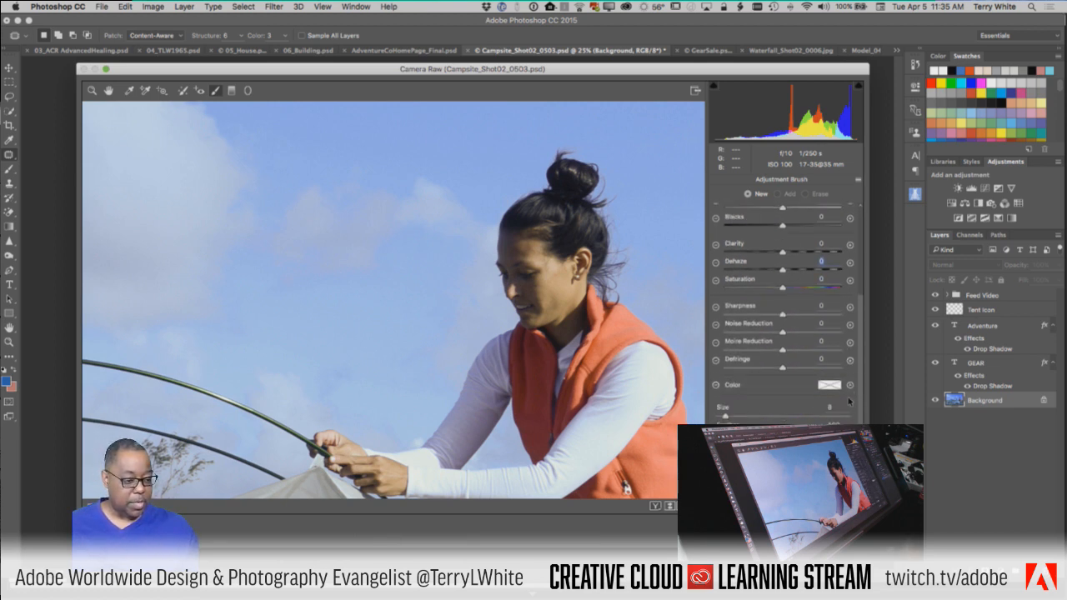
pyautogui.scroll(5, 849, 401)
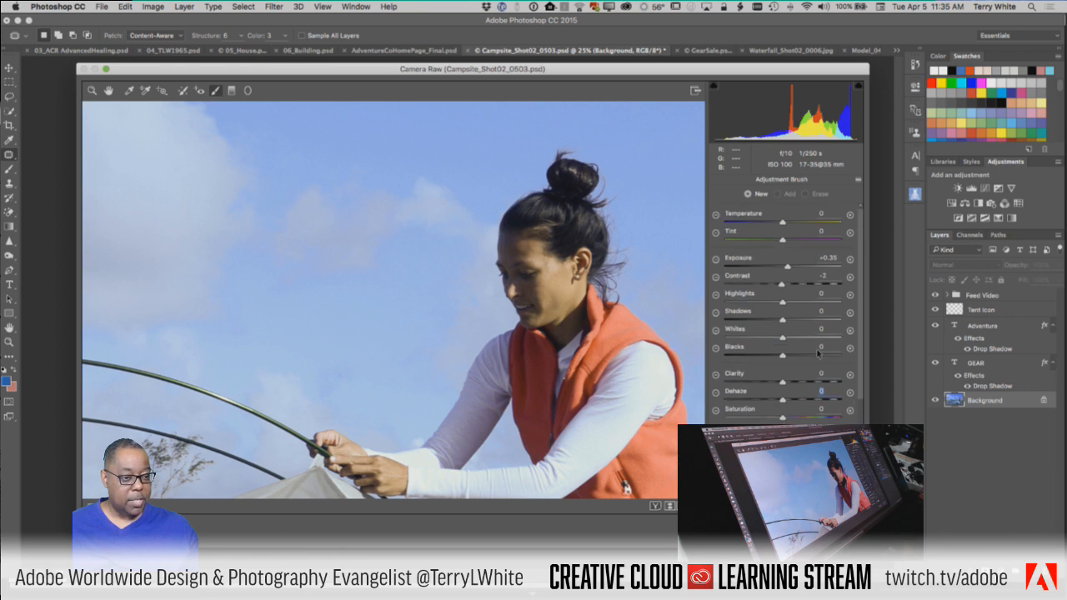
pyautogui.click(823, 276)
pyautogui.write('0')
pyautogui.press('Tab')
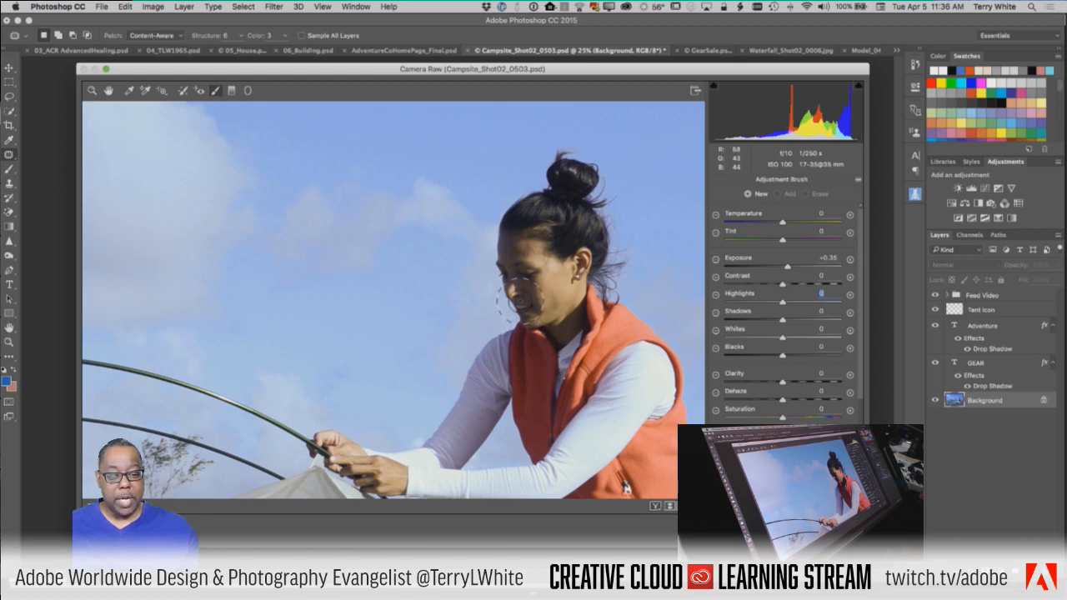
# Paint the Adjustment Brush over the woman's face and raise the painted area's Exposure to +1.55
pyautogui.moveTo(526, 304)
pyautogui.mouseDown()
pyautogui.moveTo(512, 254)
pyautogui.moveTo(522, 252)
pyautogui.moveTo(507, 289)
pyautogui.mouseUp()
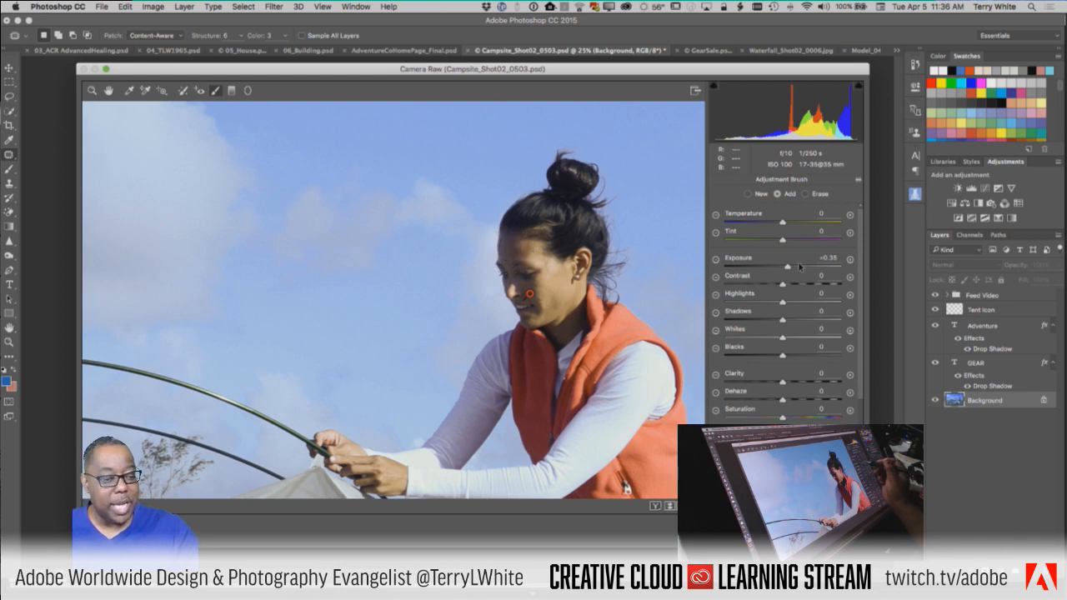
pyautogui.moveTo(788, 267); pyautogui.dragTo(808, 267)
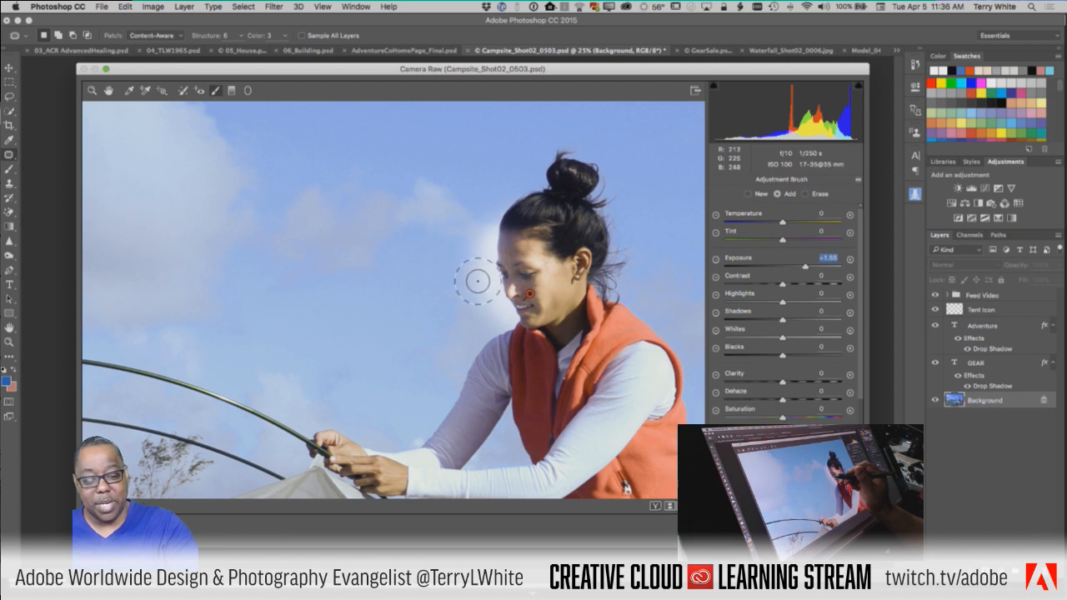
# Erase the brightening that spilled onto the sky beside the woman's face and set the brushed area's Exposure to +1.05
pyautogui.press('alt')
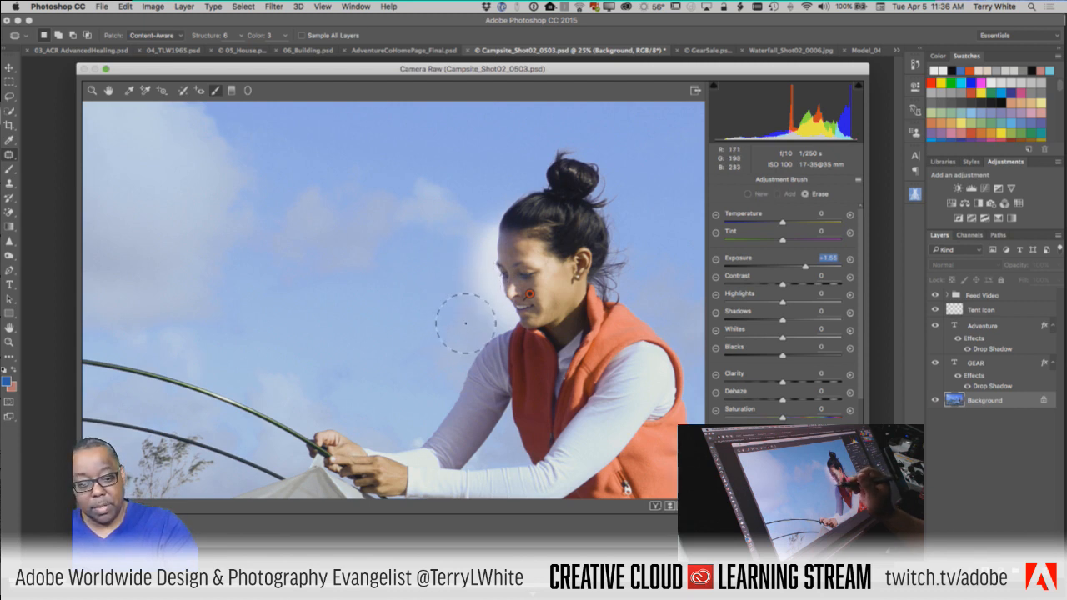
pyautogui.moveTo(474, 299)
pyautogui.mouseDown()
pyautogui.moveTo(460, 231)
pyautogui.moveTo(469, 308)
pyautogui.moveTo(479, 311)
pyautogui.moveTo(474, 286)
pyautogui.moveTo(467, 301)
pyautogui.moveTo(483, 324)
pyautogui.mouseUp()
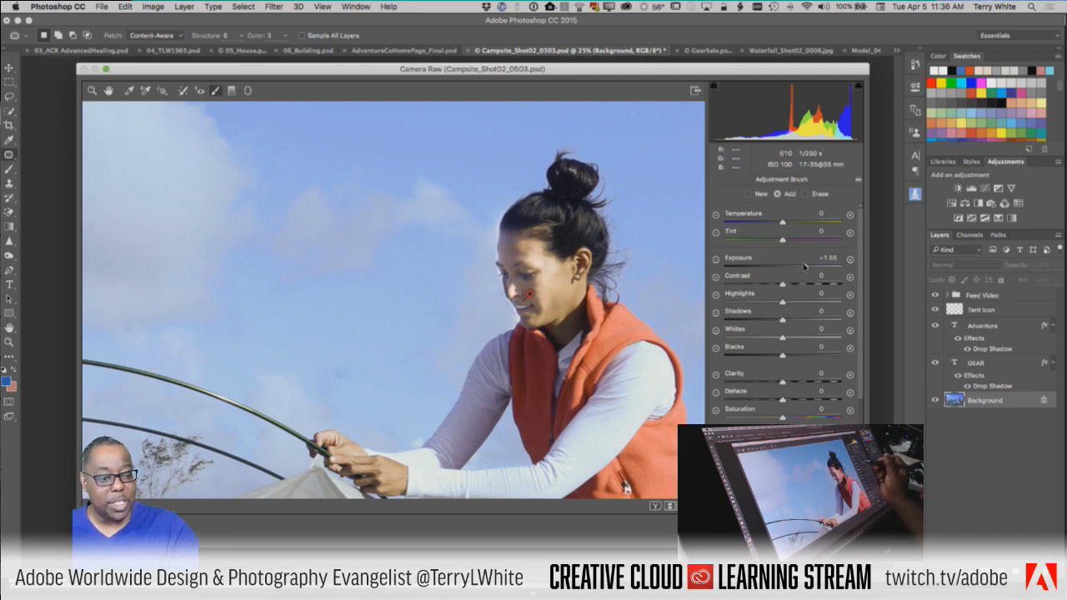
pyautogui.moveTo(805, 267)
pyautogui.mouseDown()
pyautogui.moveTo(769, 272)
pyautogui.moveTo(797, 270)
pyautogui.mouseUp()
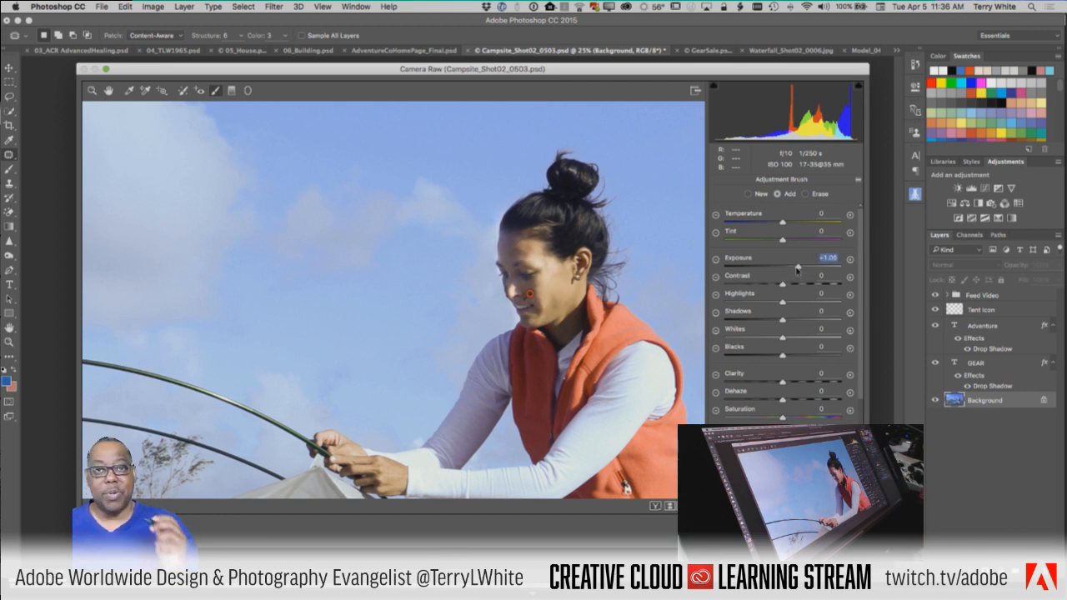
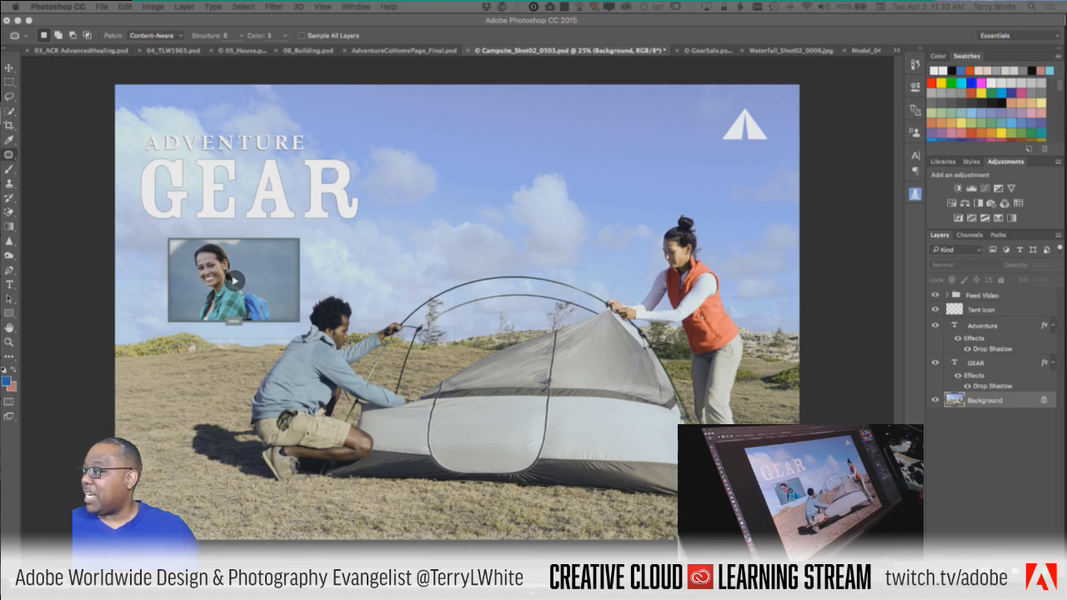
pyautogui.press('super+Tab')
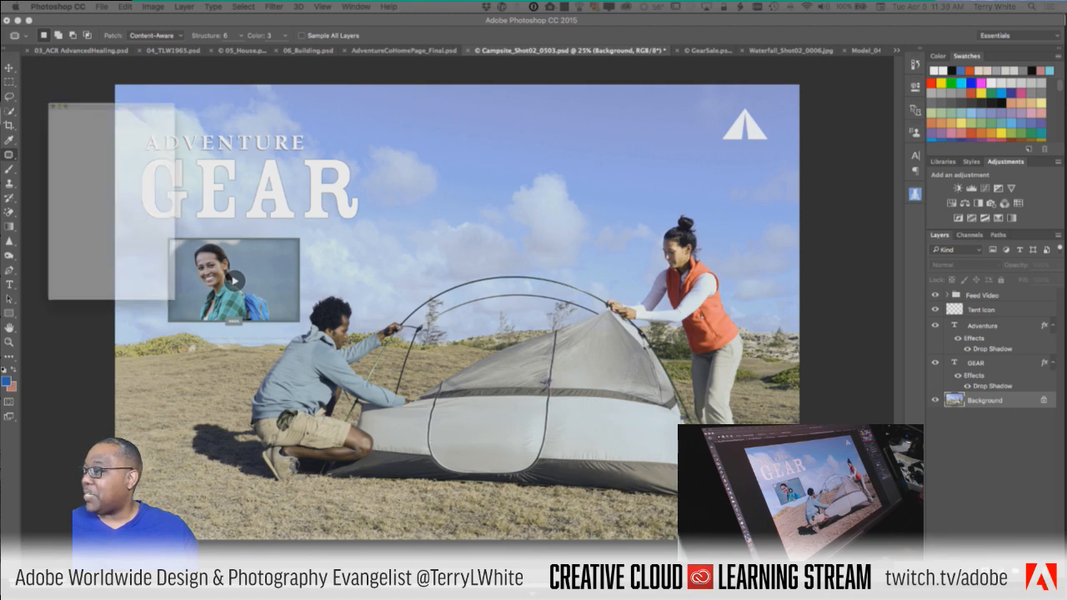
pyautogui.press('super+w')
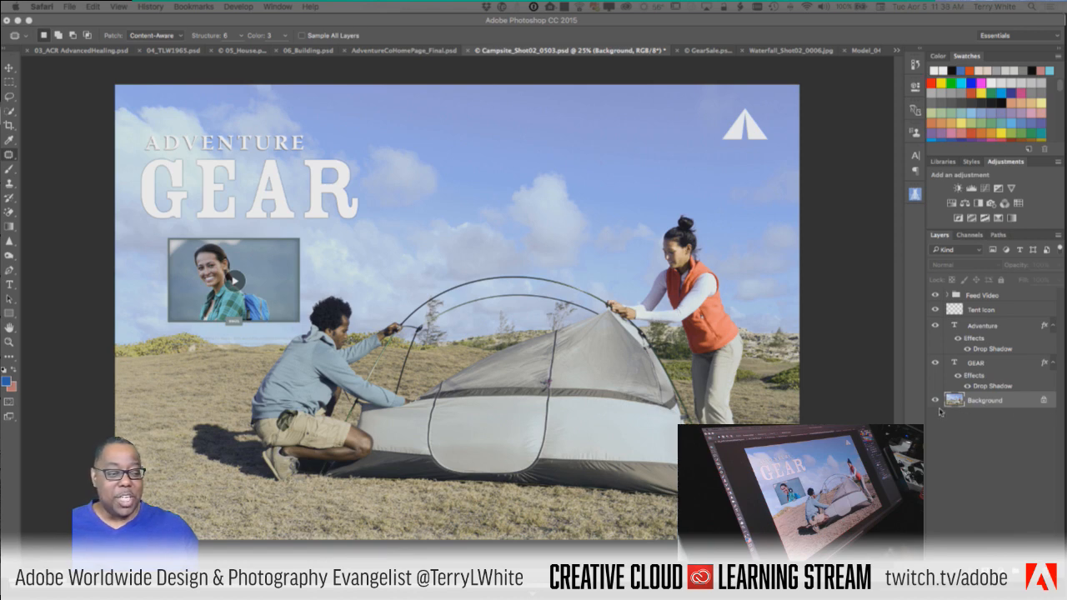
pyautogui.click(839, 404)
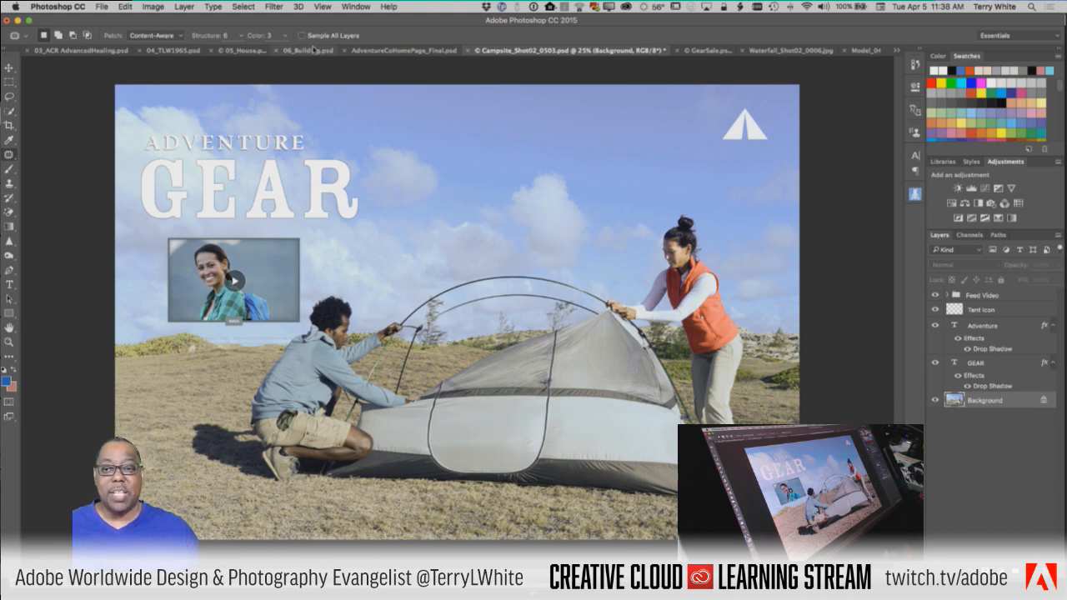
pyautogui.click(276, 7)
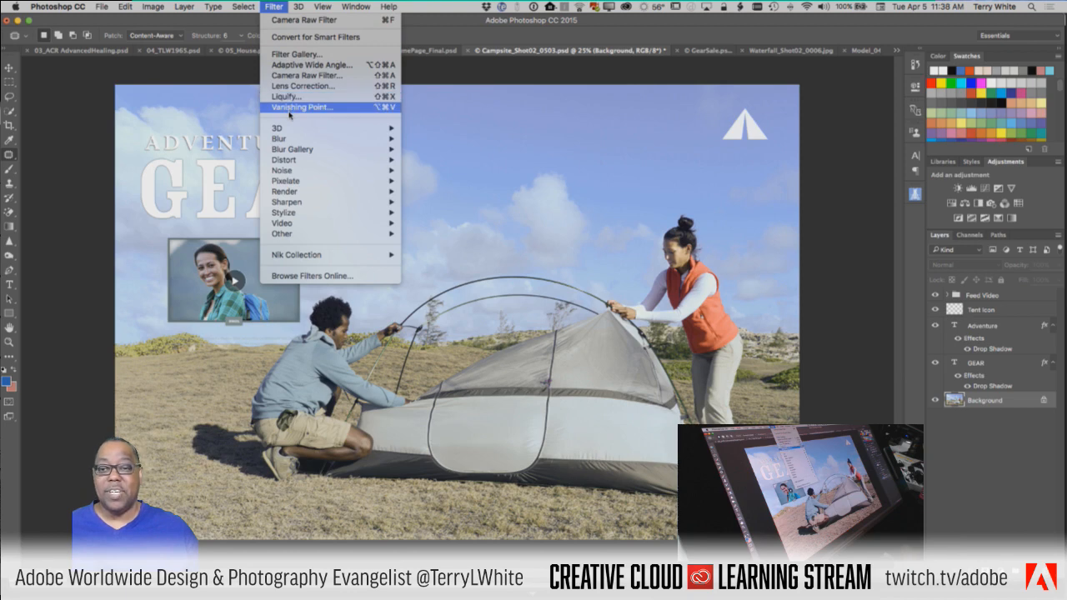
pyautogui.moveTo(290, 142)
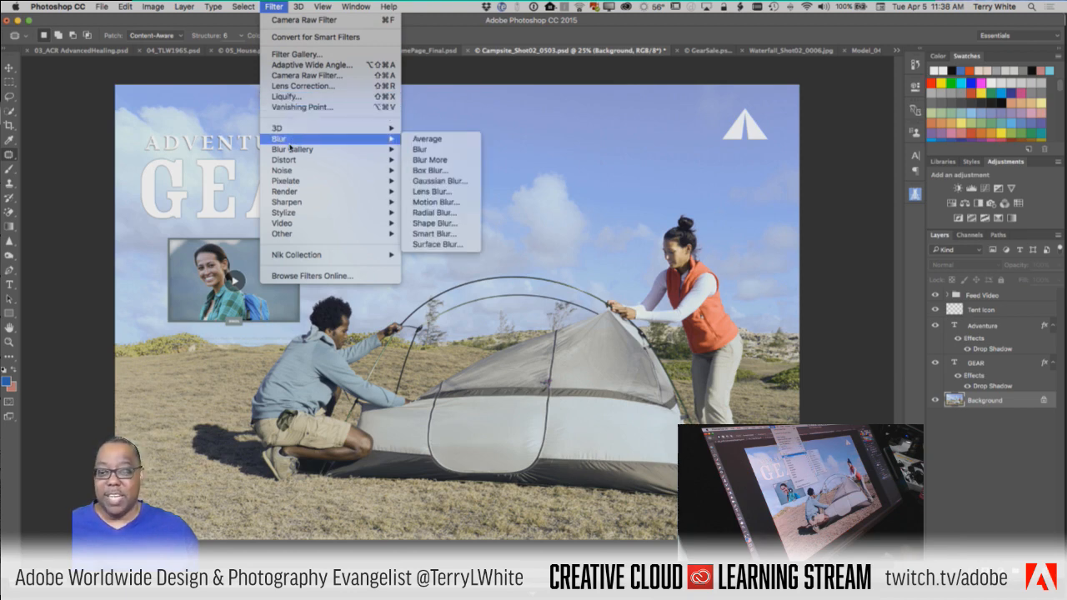
pyautogui.moveTo(300, 170)
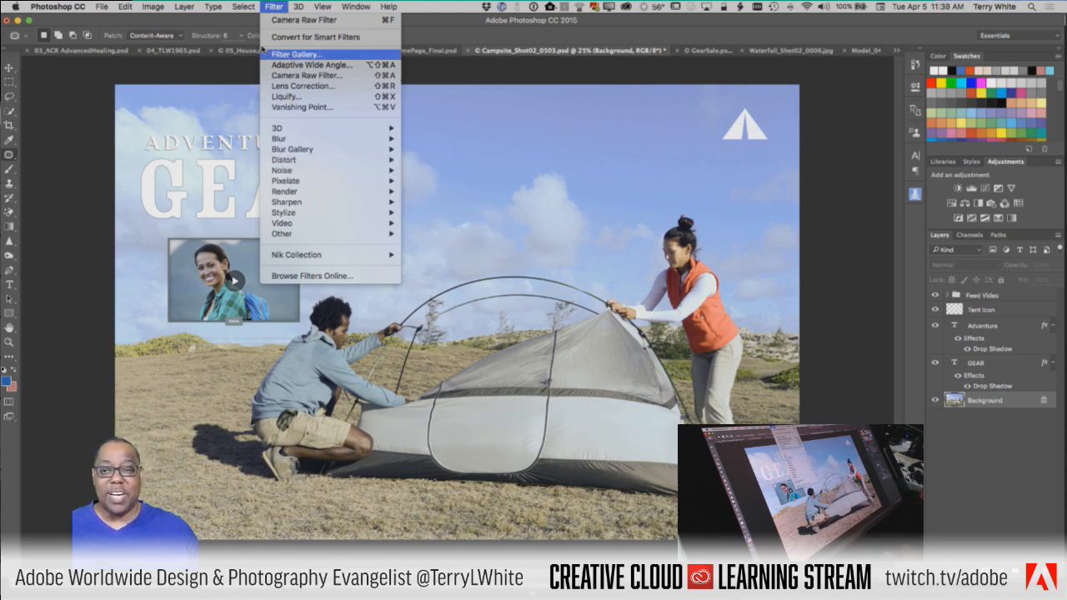
pyautogui.click(244, 7)
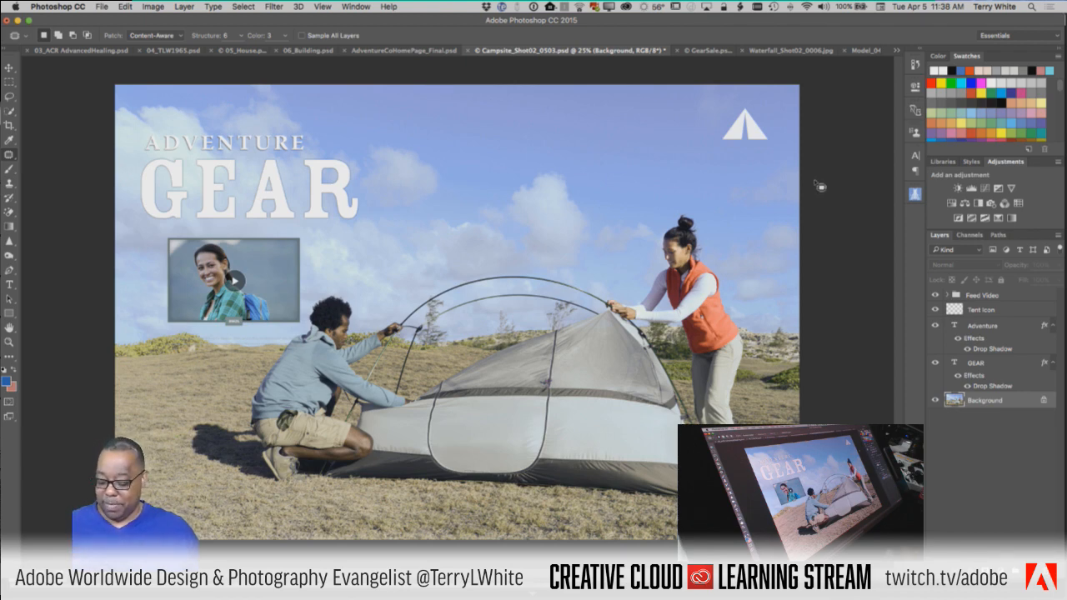
# Undo the Camera Raw filter and convert the Background layer for smart filters
pyautogui.press('super+z')
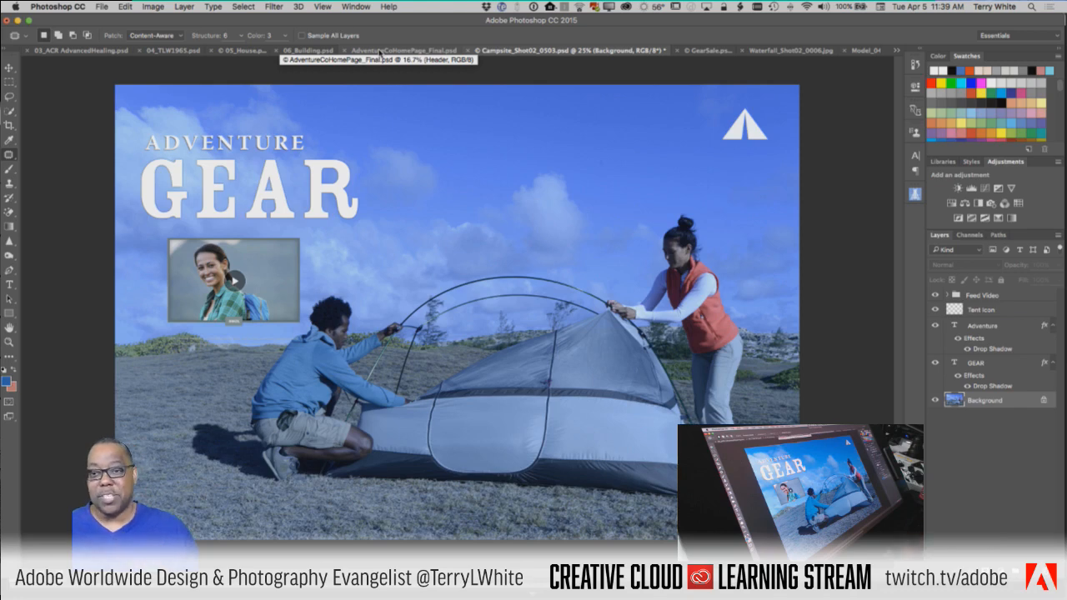
pyautogui.click(273, 7)
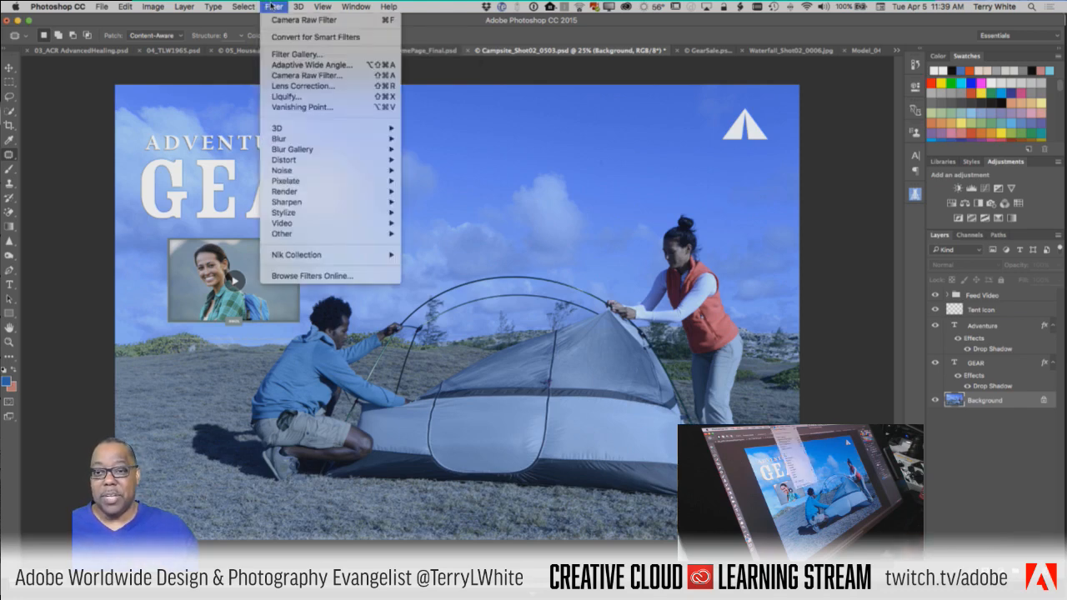
pyautogui.click(340, 38)
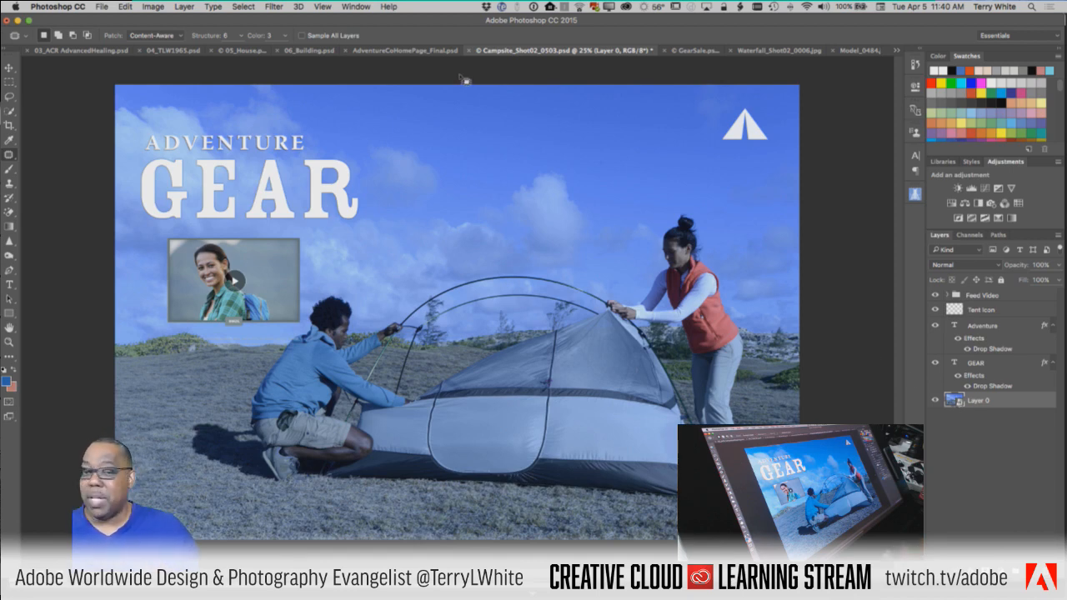
# Start the Camera Raw Filter on Layer 0 and sample white balance near the woman's feet for Temperature +45 and Tint +20
pyautogui.click(275, 7)
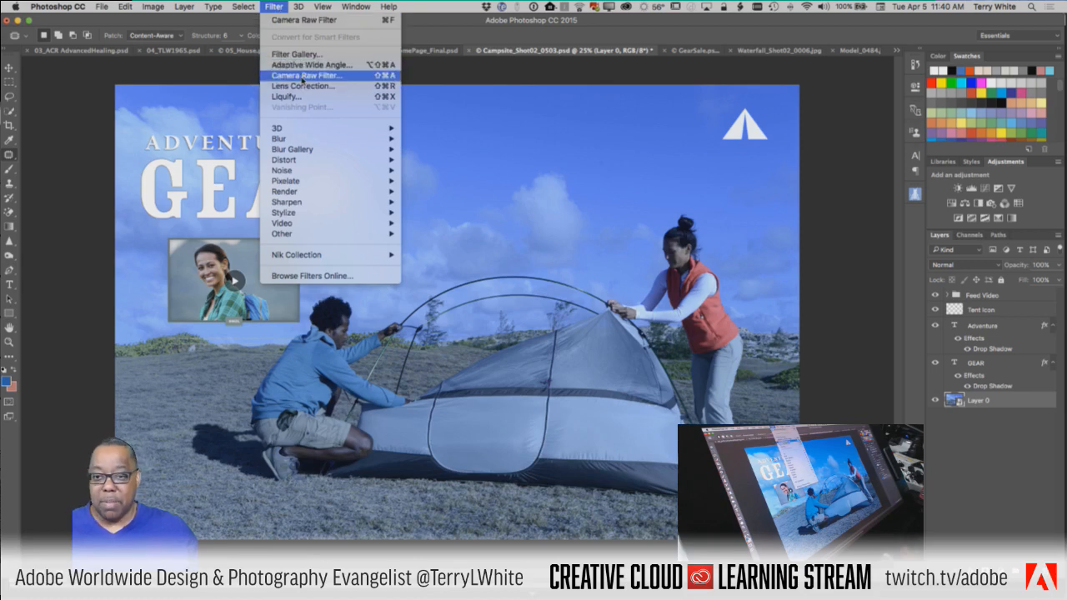
pyautogui.click(303, 78)
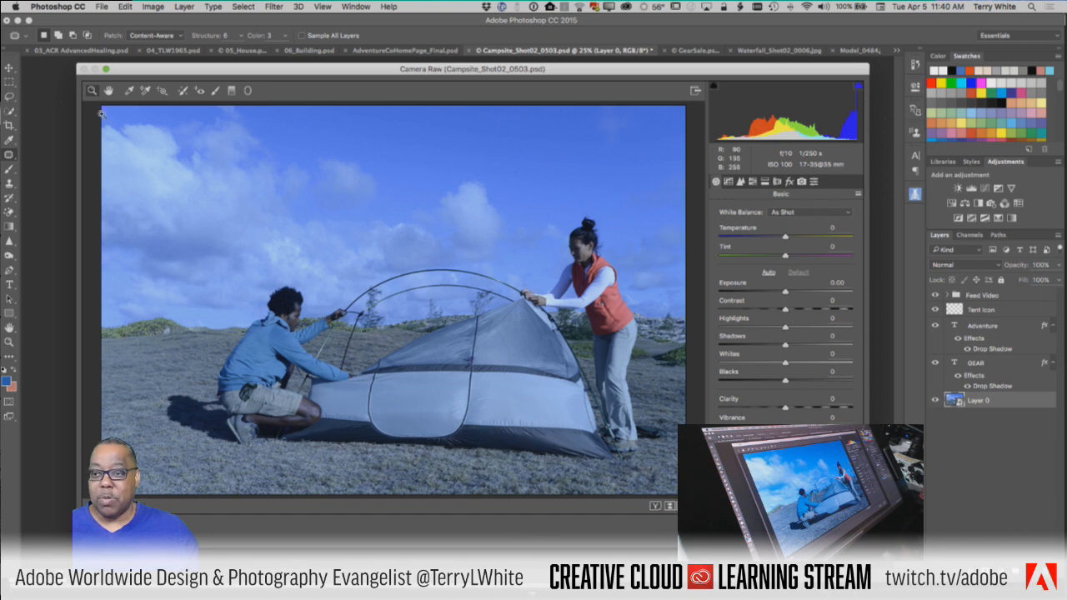
pyautogui.click(129, 90)
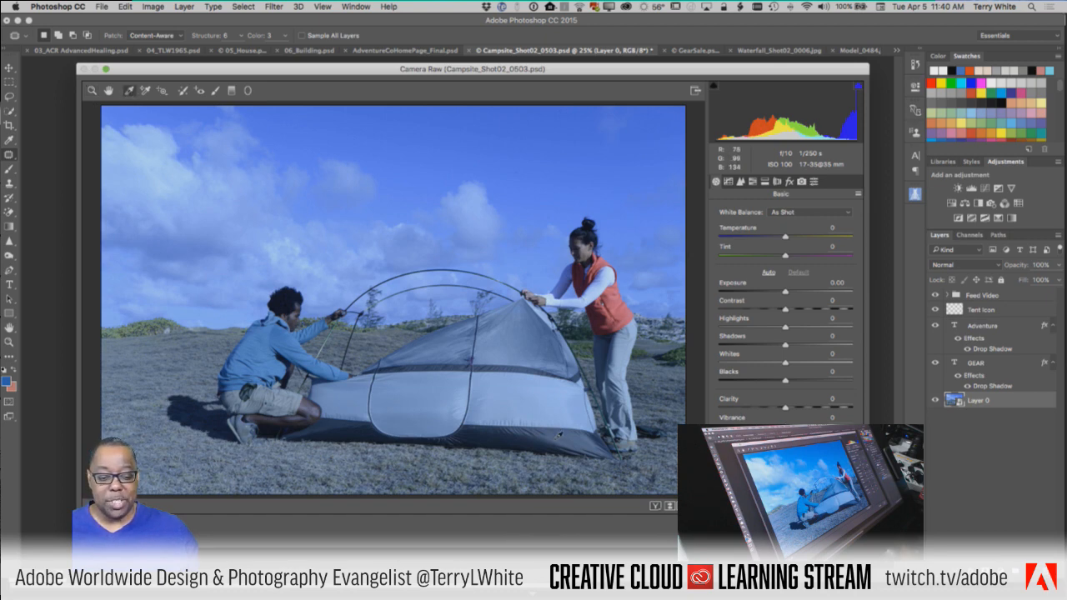
pyautogui.click(617, 438)
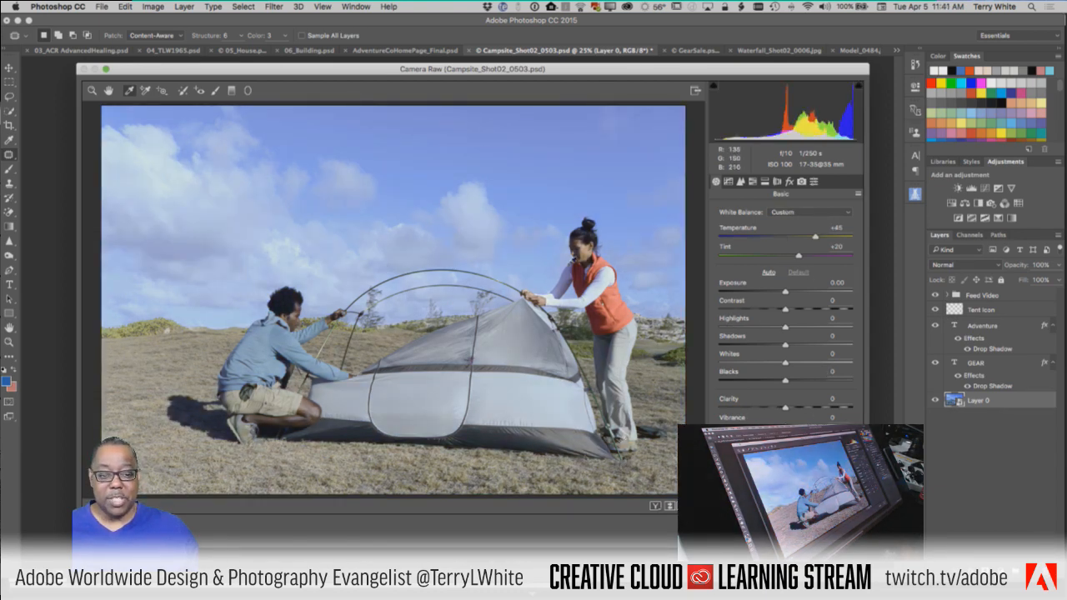
# Brighten the face of the woman in the orange vest with the Adjustment Brush at Exposure +1.05
pyautogui.press('z')
pyautogui.click(570, 242)
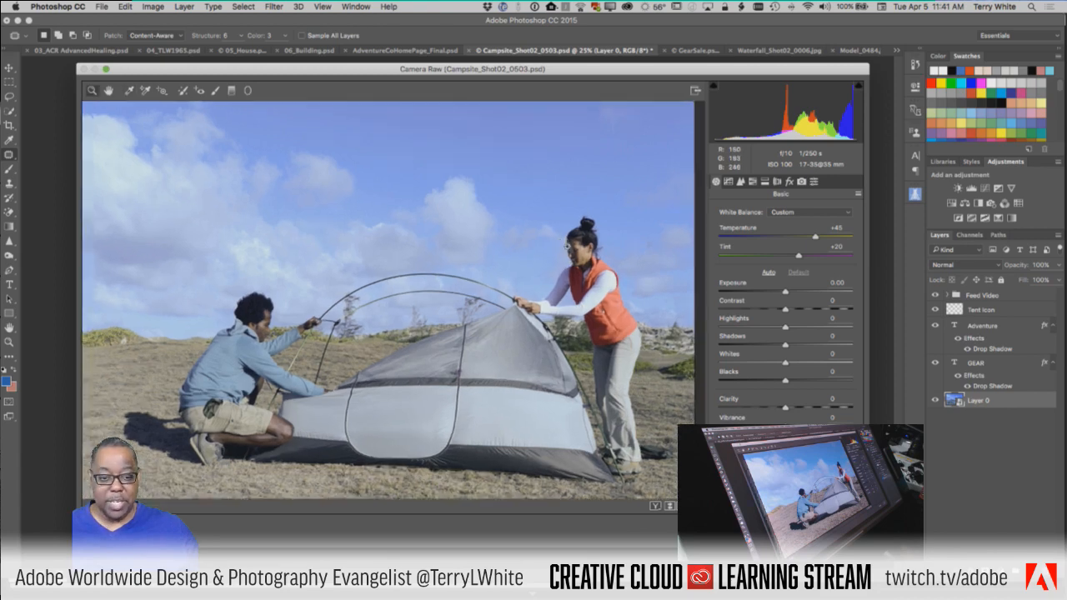
pyautogui.moveTo(599, 298); pyautogui.dragTo(637, 304)
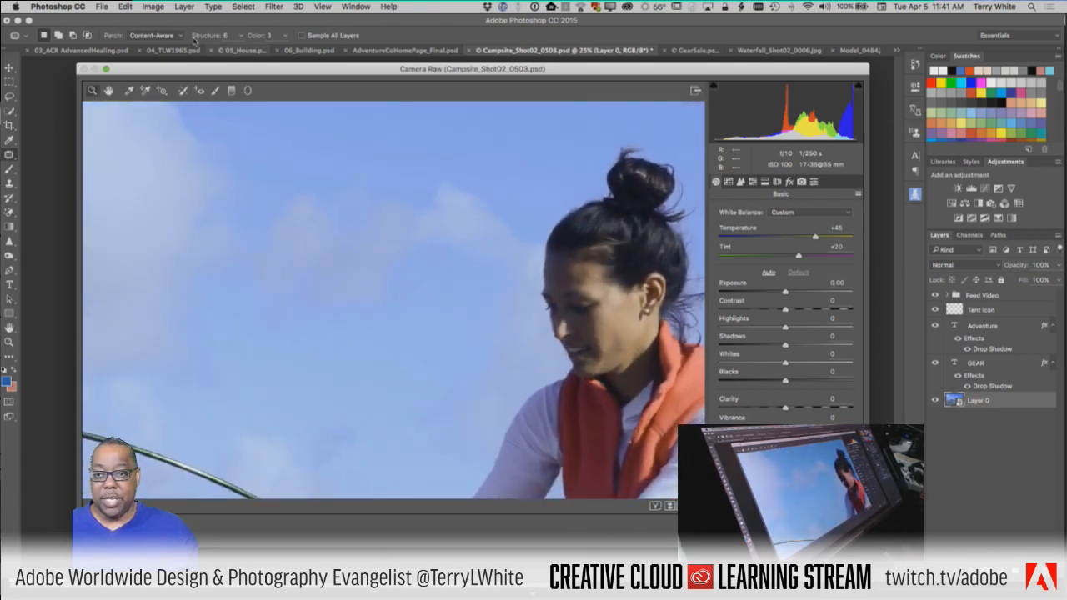
pyautogui.click(215, 90)
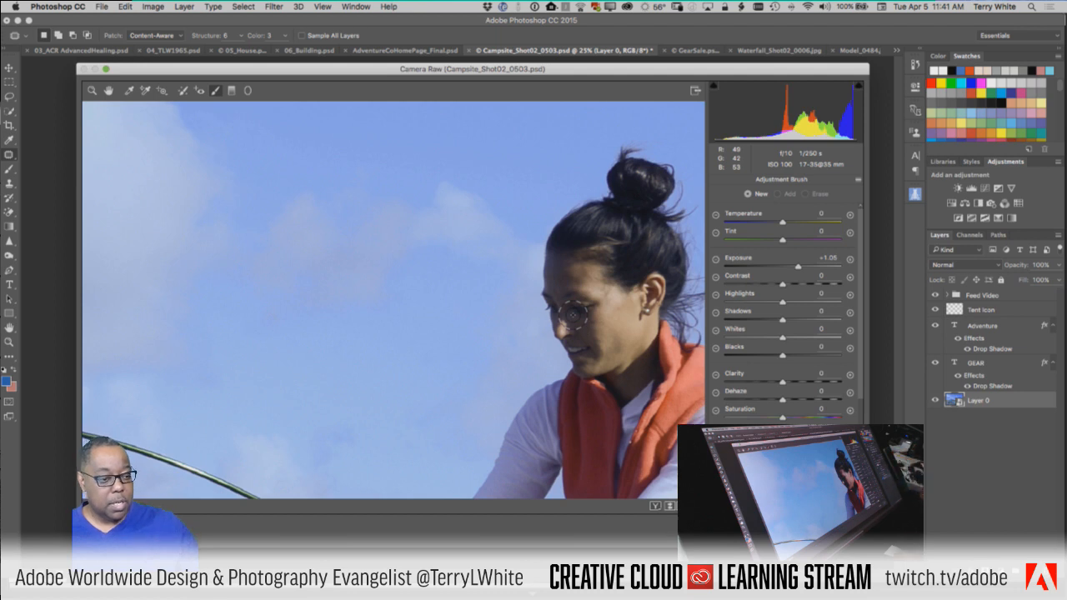
pyautogui.moveTo(577, 275)
pyautogui.mouseDown()
pyautogui.moveTo(581, 358)
pyautogui.moveTo(558, 258)
pyautogui.moveTo(581, 344)
pyautogui.mouseUp()
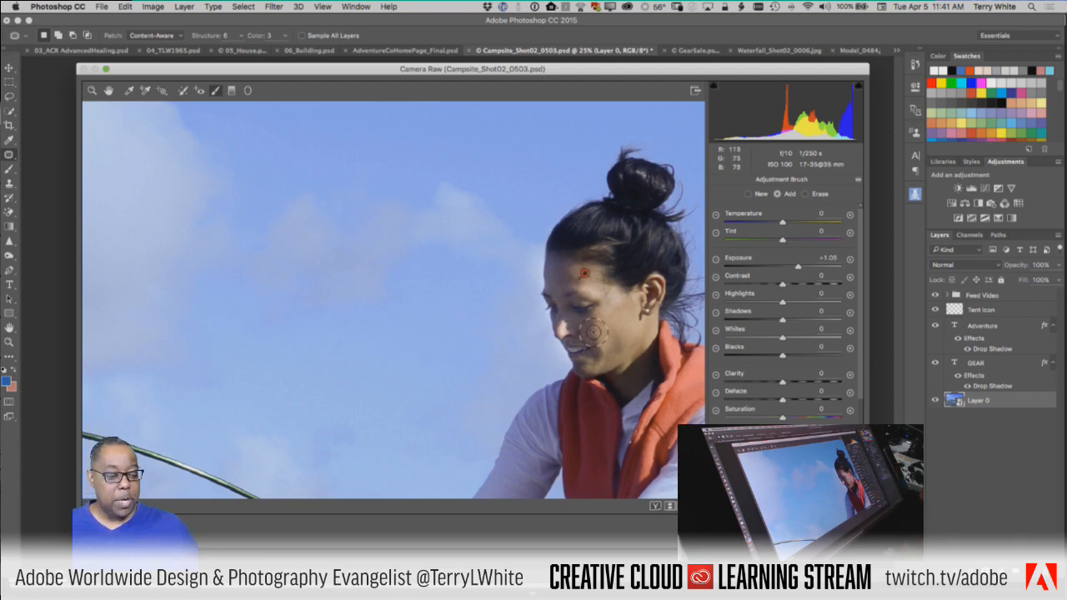
pyautogui.press('super+0')
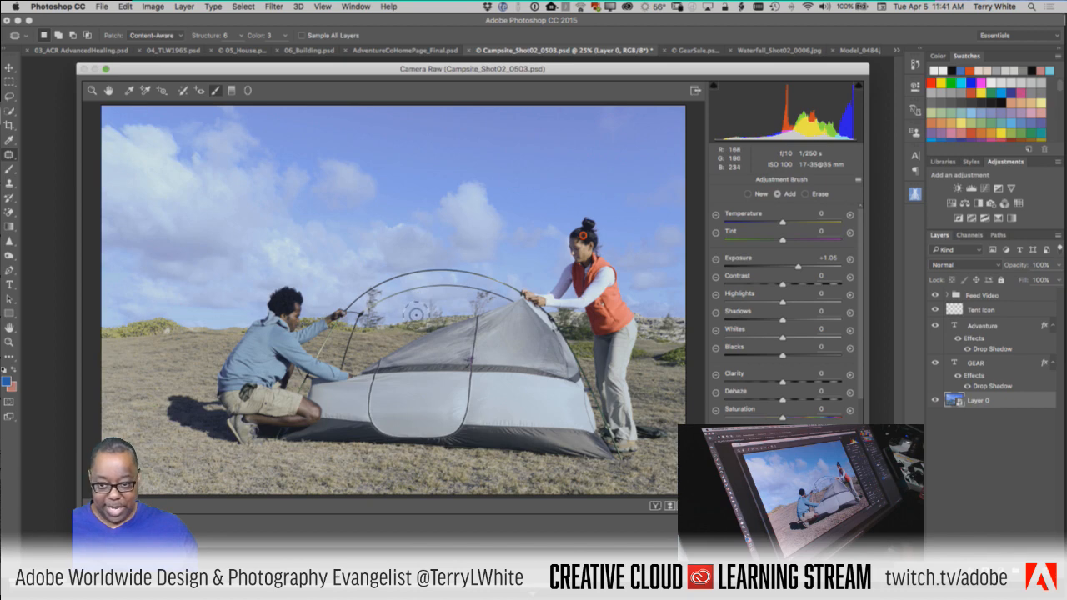
# Draw a Graduated Filter from the top of the sky to the horizon with Exposure 0.00 and Dehaze +59
pyautogui.click(231, 91)
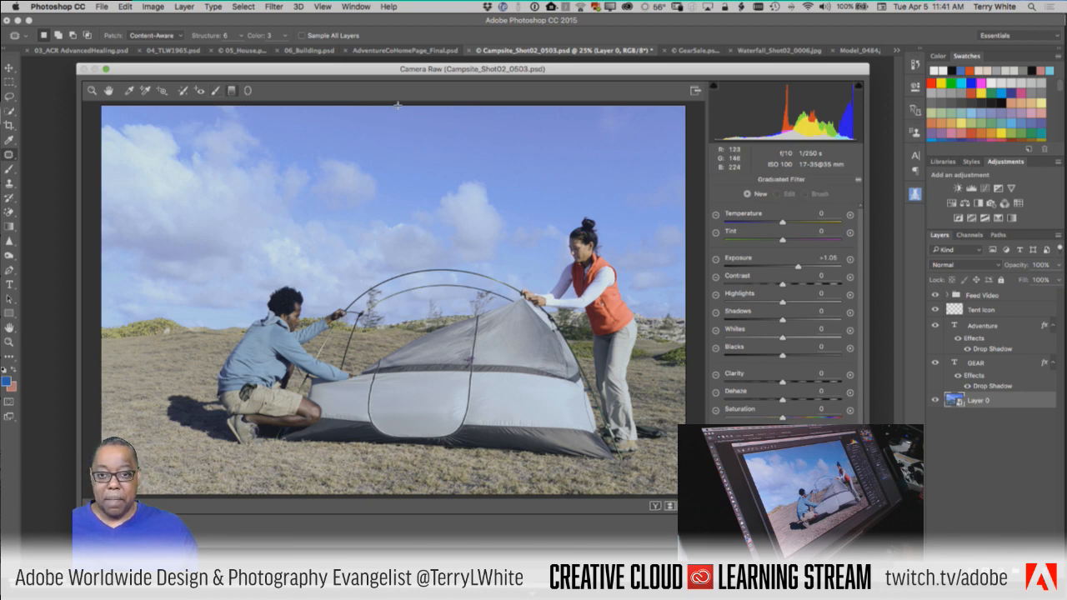
pyautogui.moveTo(397, 105); pyautogui.dragTo(398, 323)
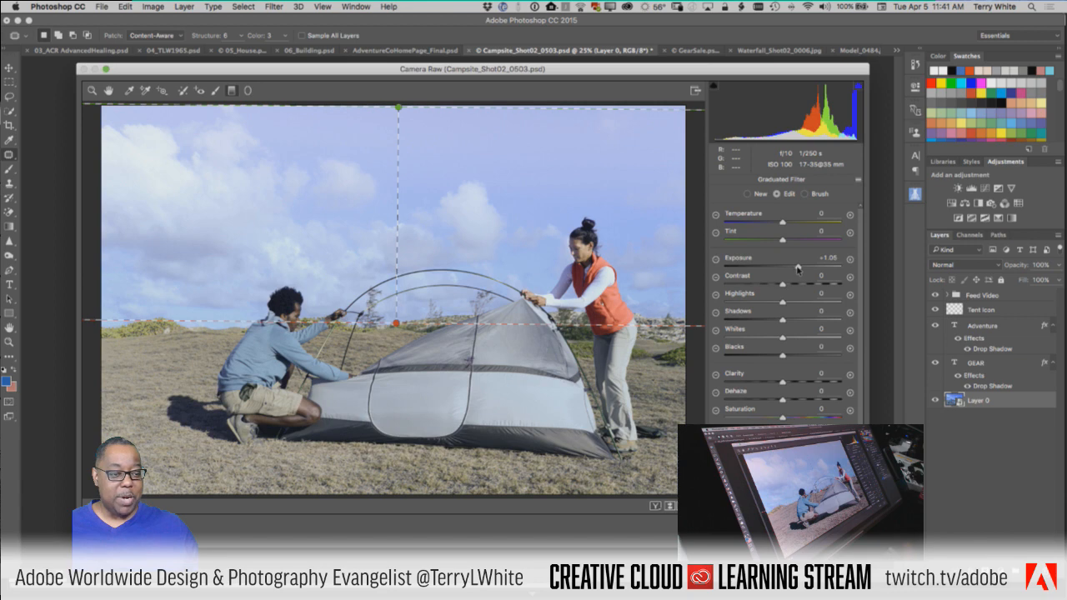
pyautogui.moveTo(798, 269); pyautogui.dragTo(782, 273)
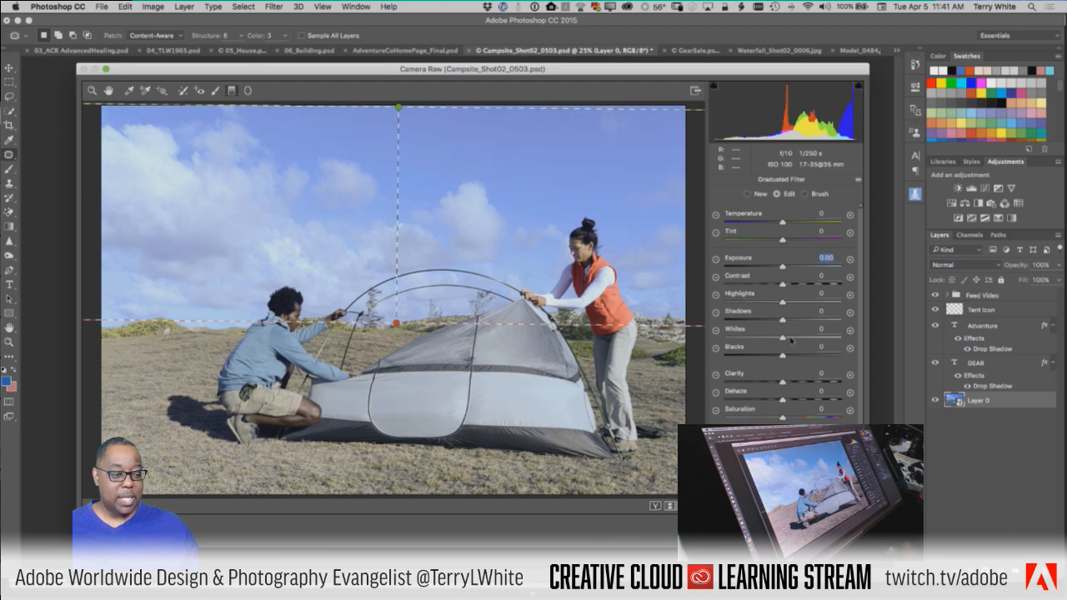
pyautogui.scroll(-1, 792, 363)
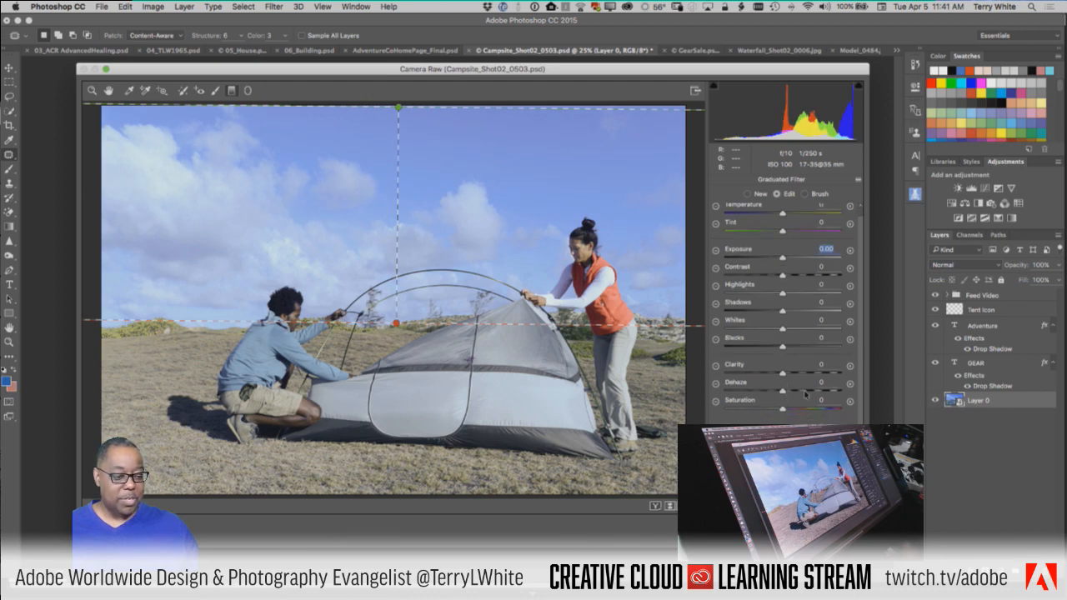
pyautogui.moveTo(787, 394); pyautogui.dragTo(816, 392)
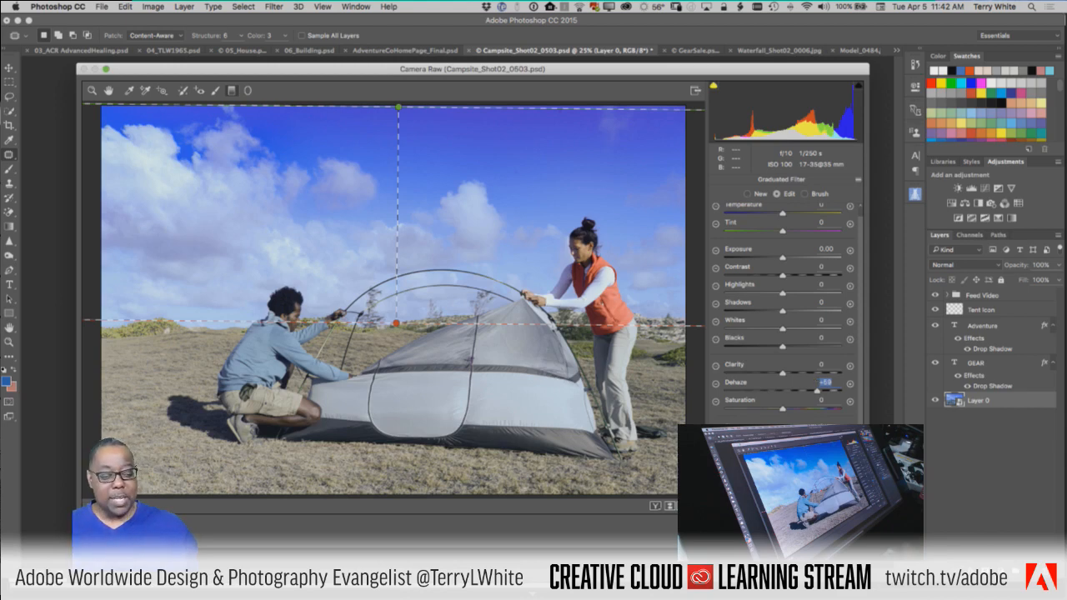
# Apply the Camera Raw edits to Layer 0 and compare the photo with its smart filters hidden and shown
pyautogui.press('Return')
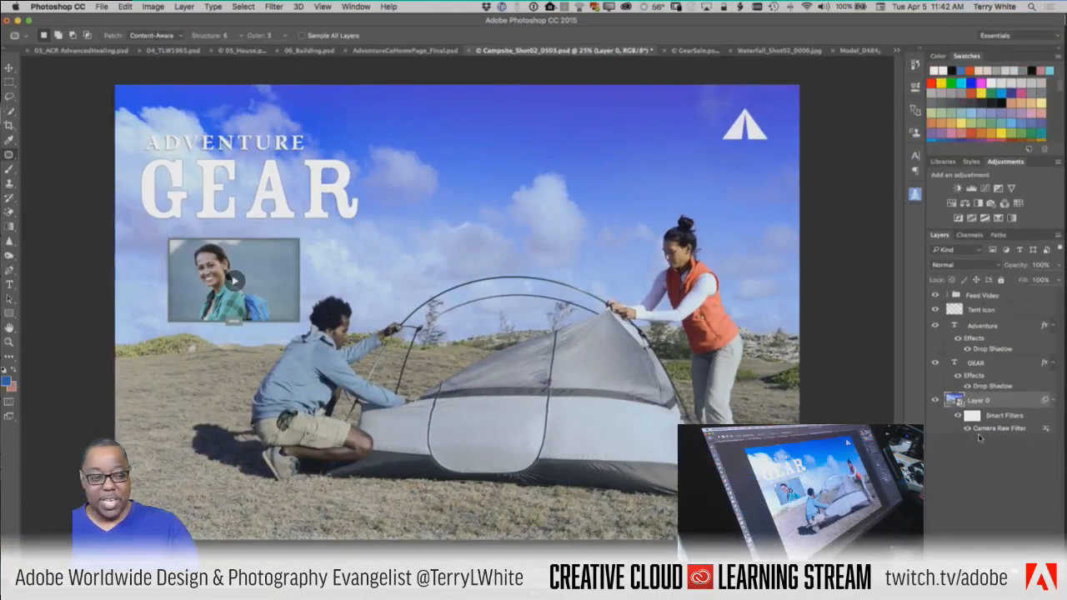
pyautogui.click(957, 417)
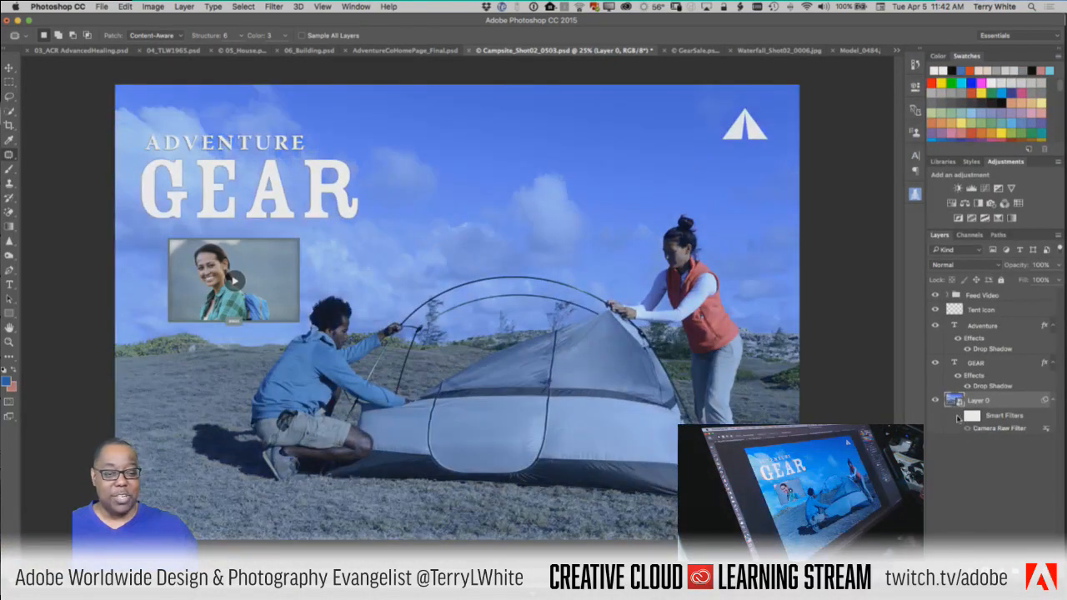
pyautogui.click(957, 419)
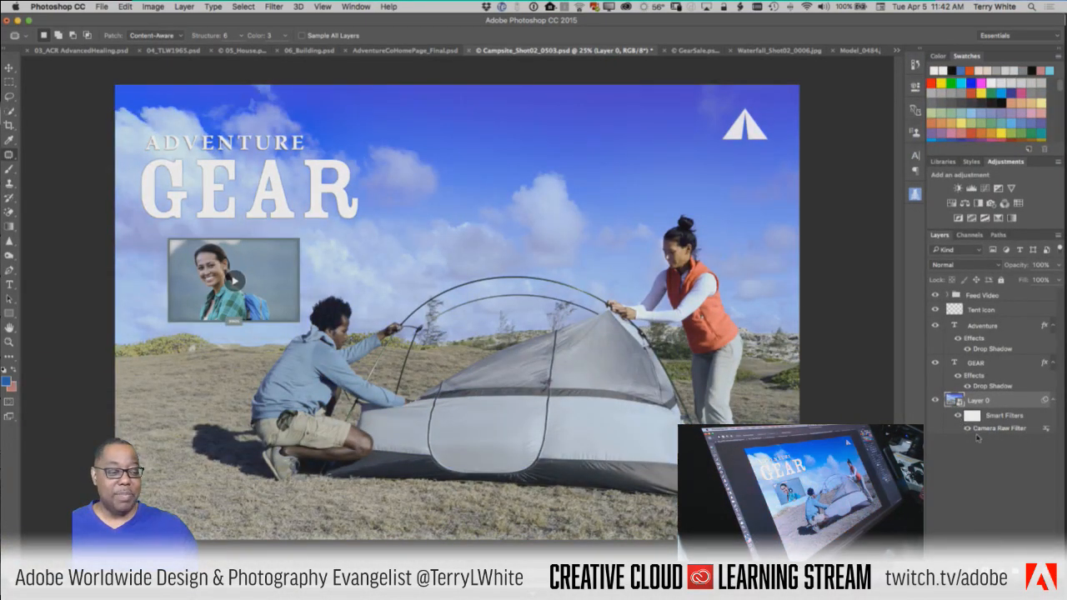
# Reopen Layer 0's Camera Raw smart filter and set the sky gradient's Saturation to +58
pyautogui.doubleClick(991, 428)
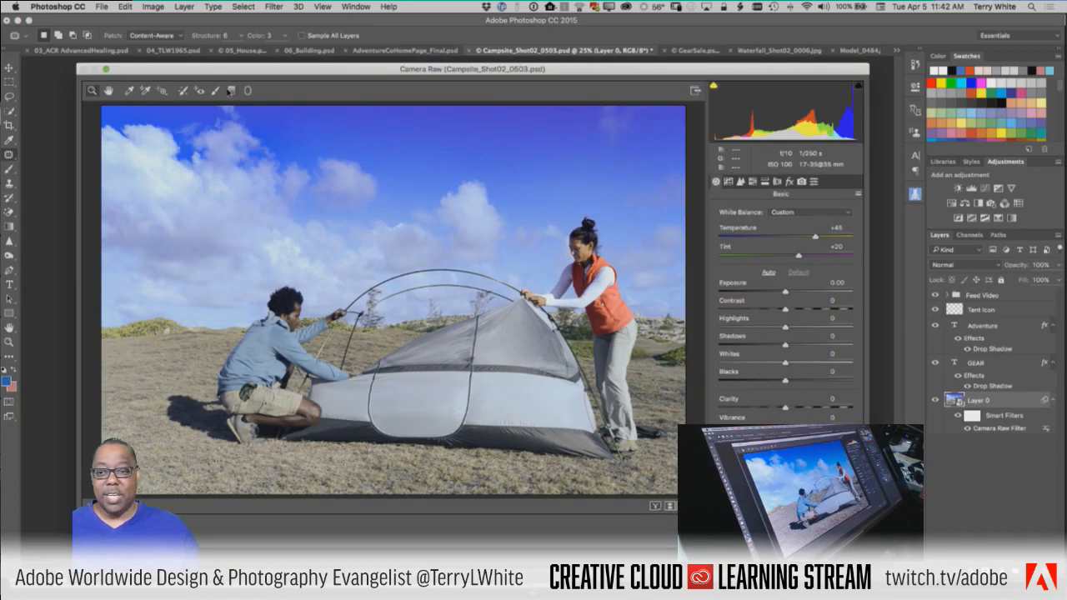
pyautogui.click(232, 91)
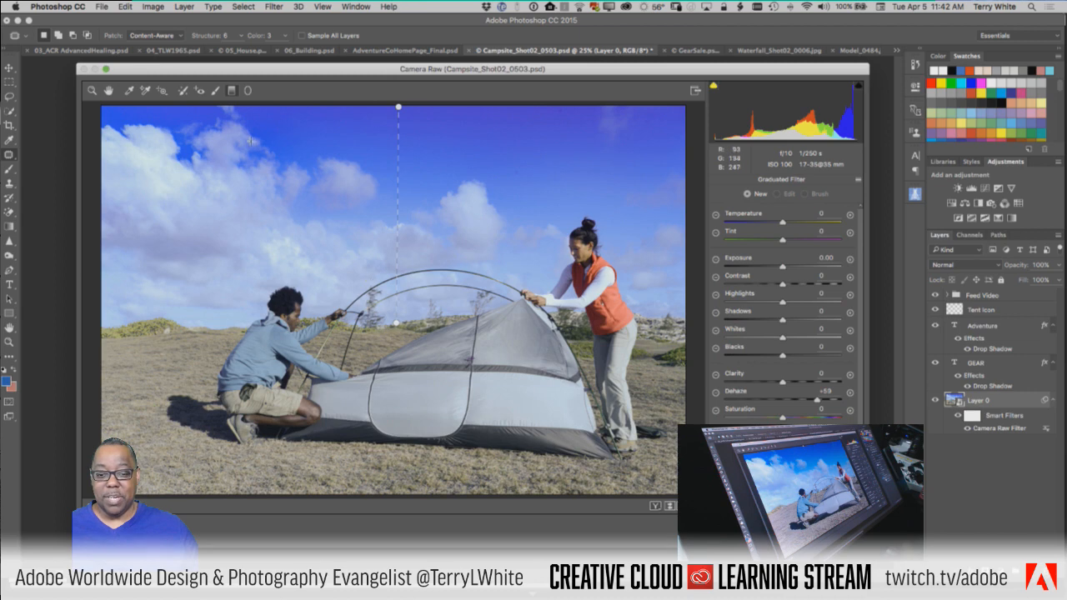
pyautogui.moveTo(397, 319); pyautogui.dragTo(396, 323)
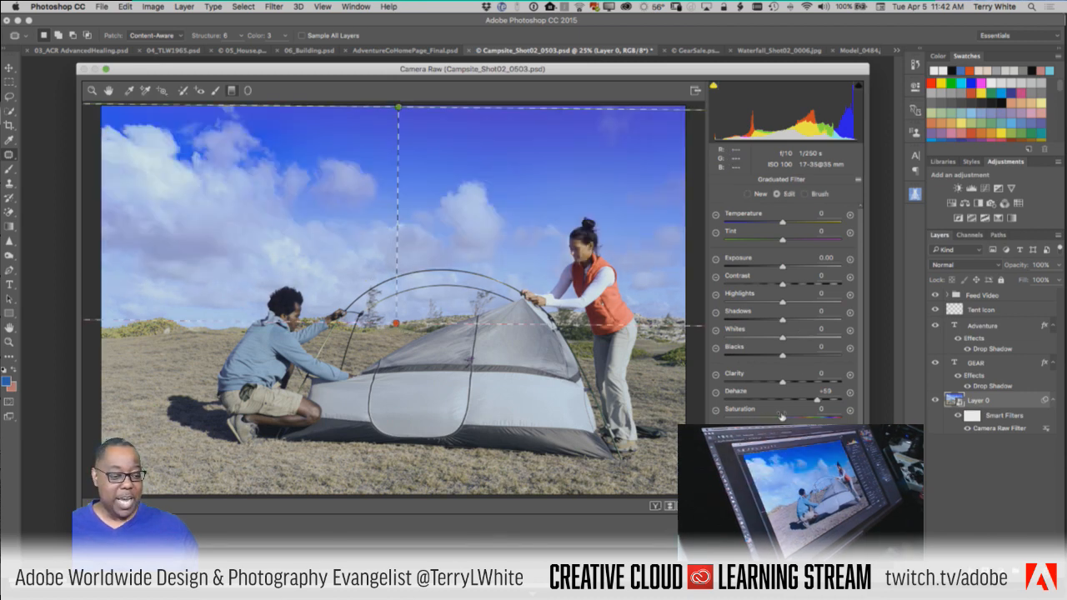
pyautogui.moveTo(784, 419); pyautogui.dragTo(818, 421)
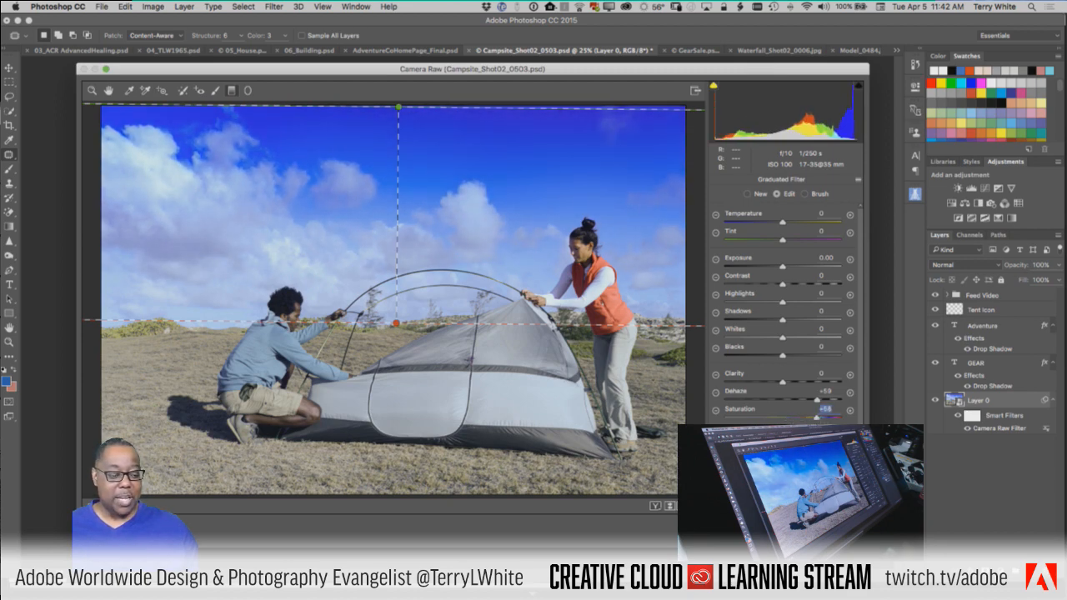
pyautogui.press('Return')
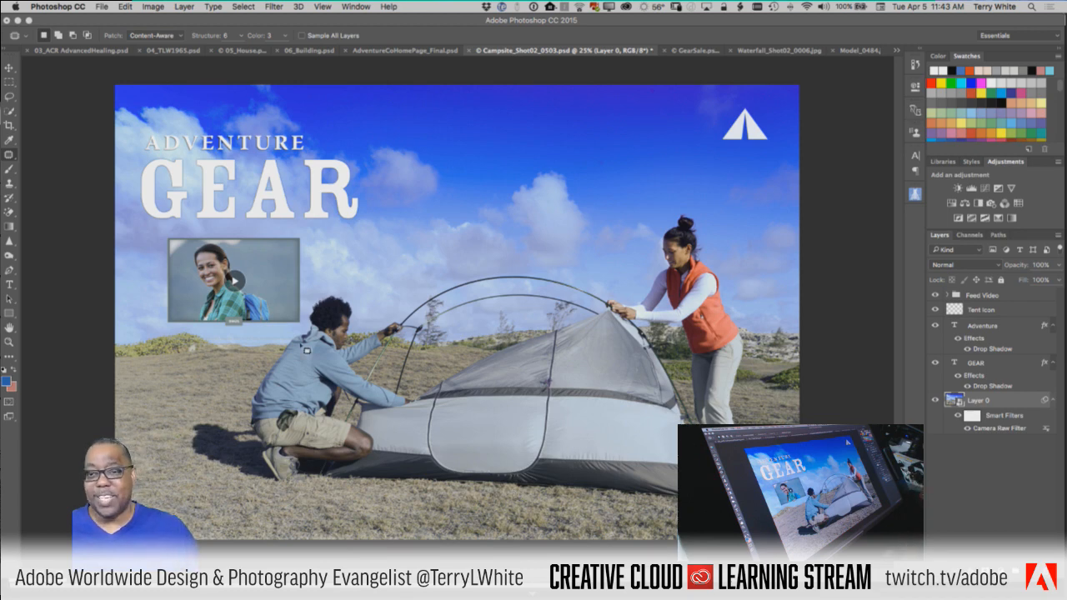
pyautogui.click(266, 7)
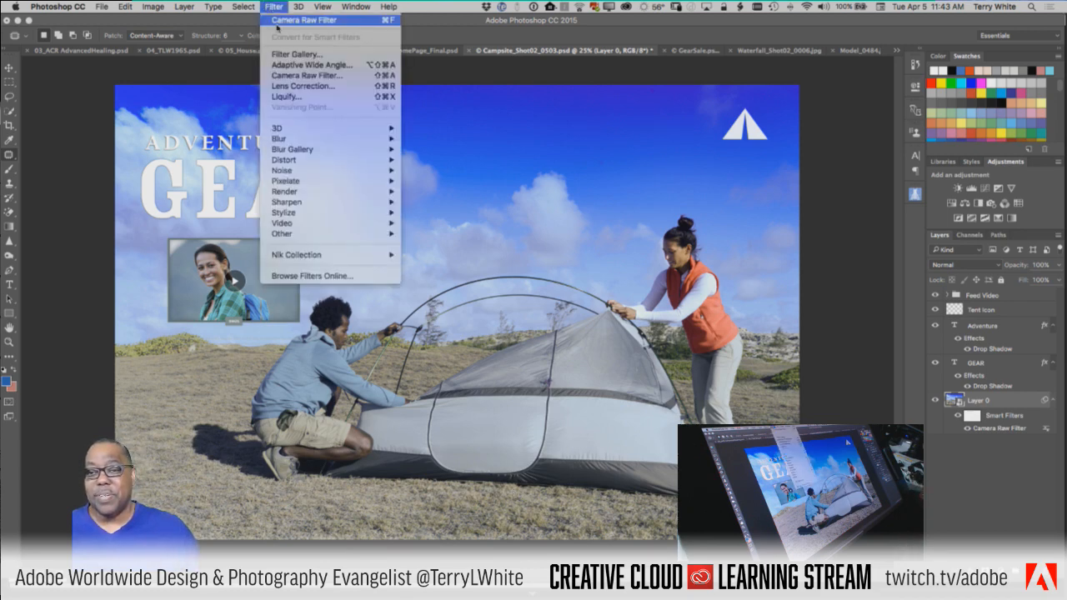
pyautogui.click(275, 6)
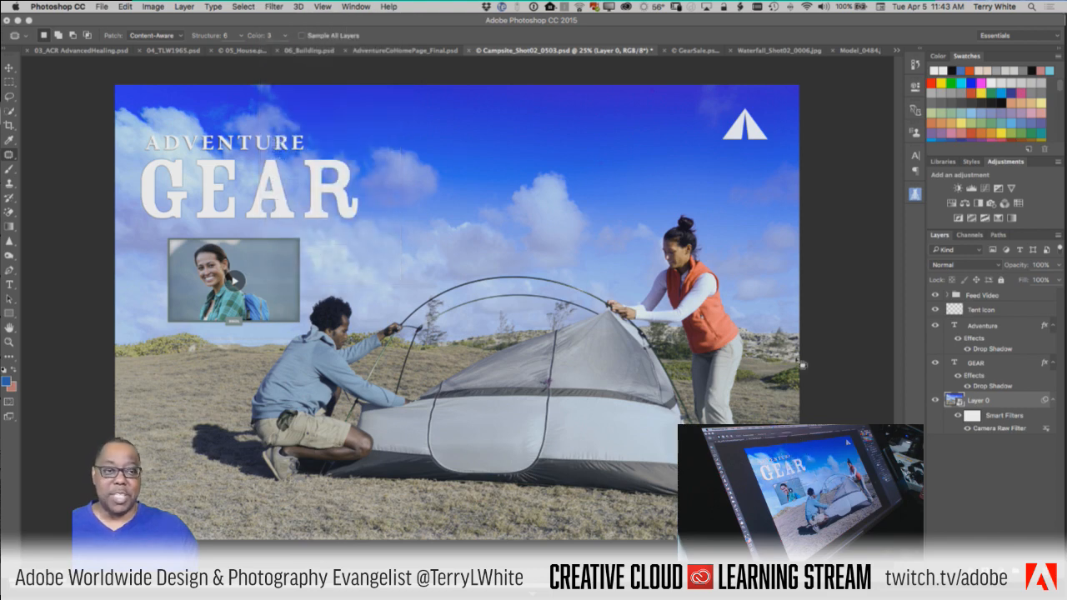
# Compare the campsite photo with Layer 0's Camera Raw smart filter hidden and shown
pyautogui.click(967, 428)
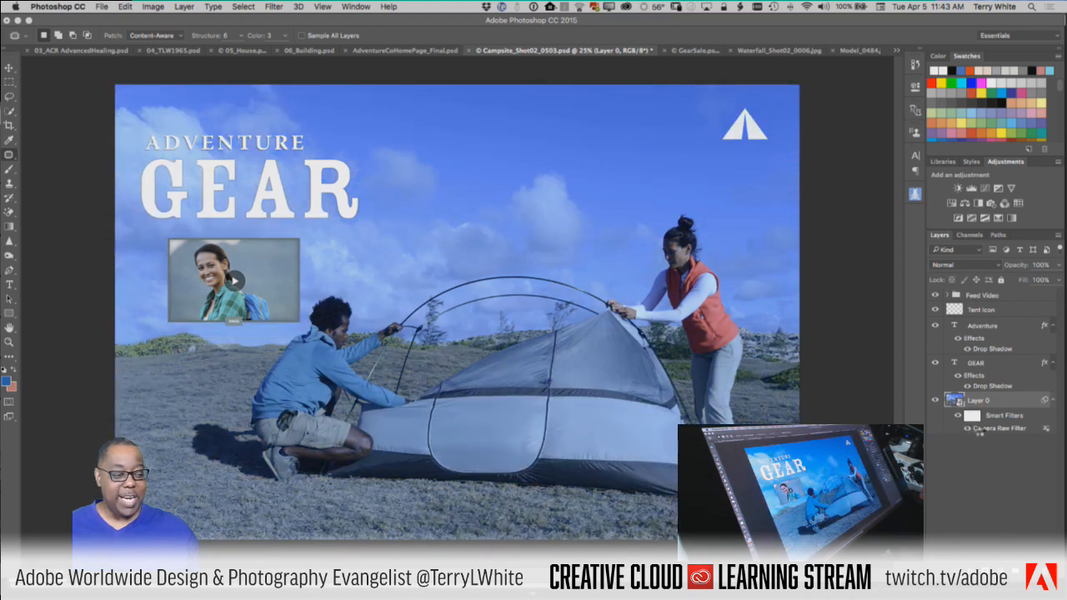
pyautogui.click(967, 429)
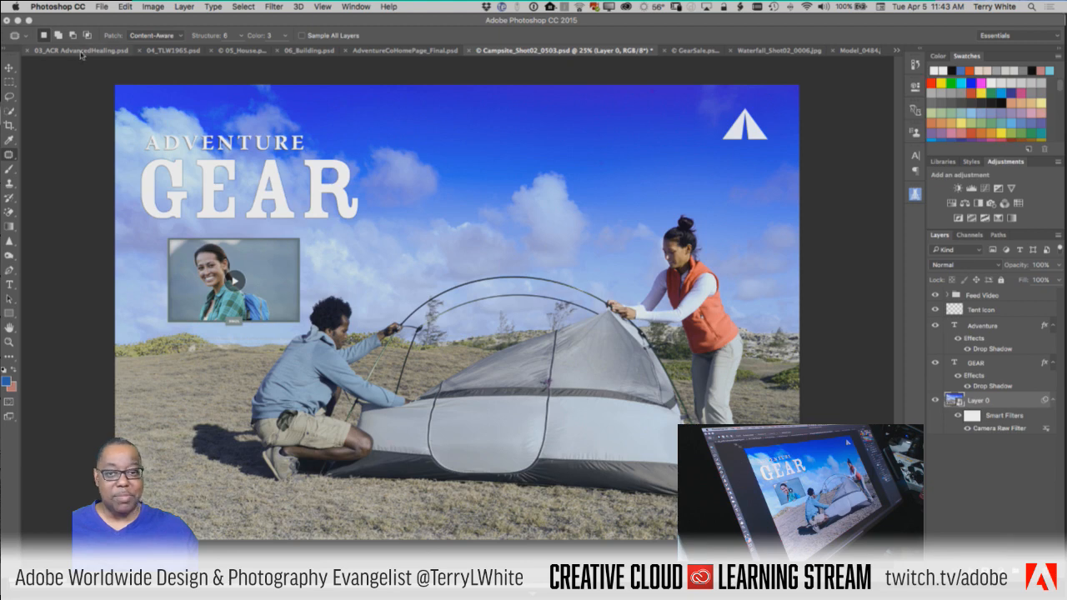
# Start a Path Blur on Layer 0, lengthen the path above the tent and add a second path from the crouching man's foot to his head
pyautogui.click(274, 6)
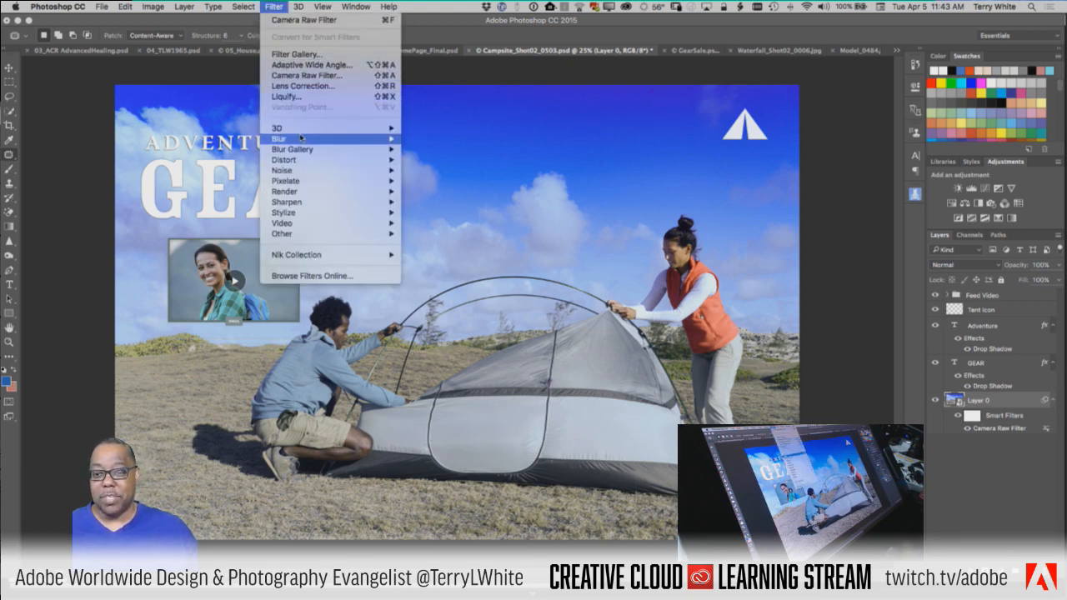
pyautogui.moveTo(301, 138)
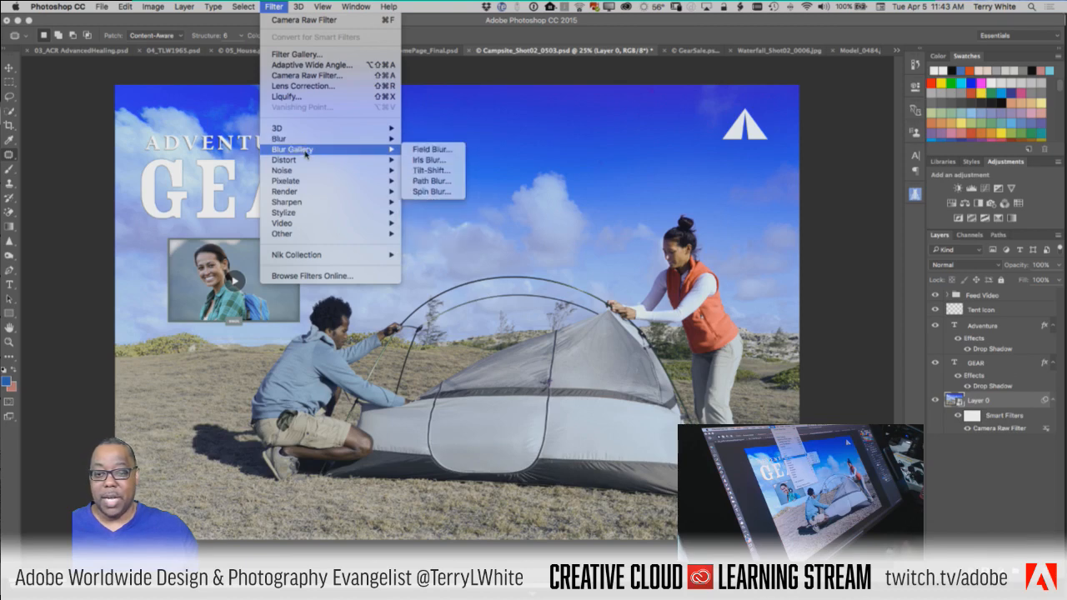
pyautogui.click(439, 180)
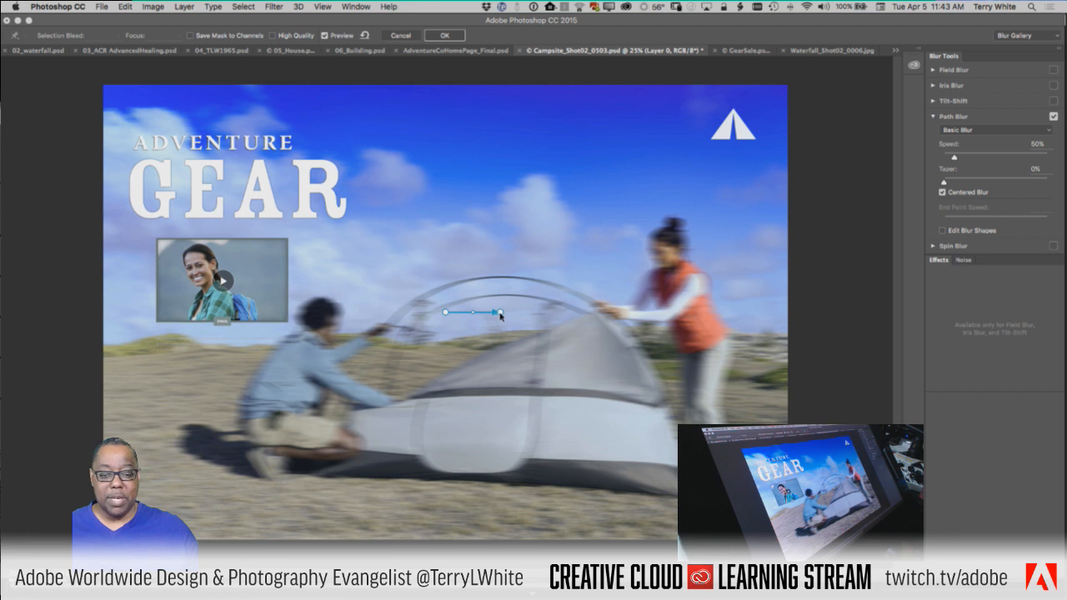
pyautogui.moveTo(500, 315); pyautogui.dragTo(546, 310)
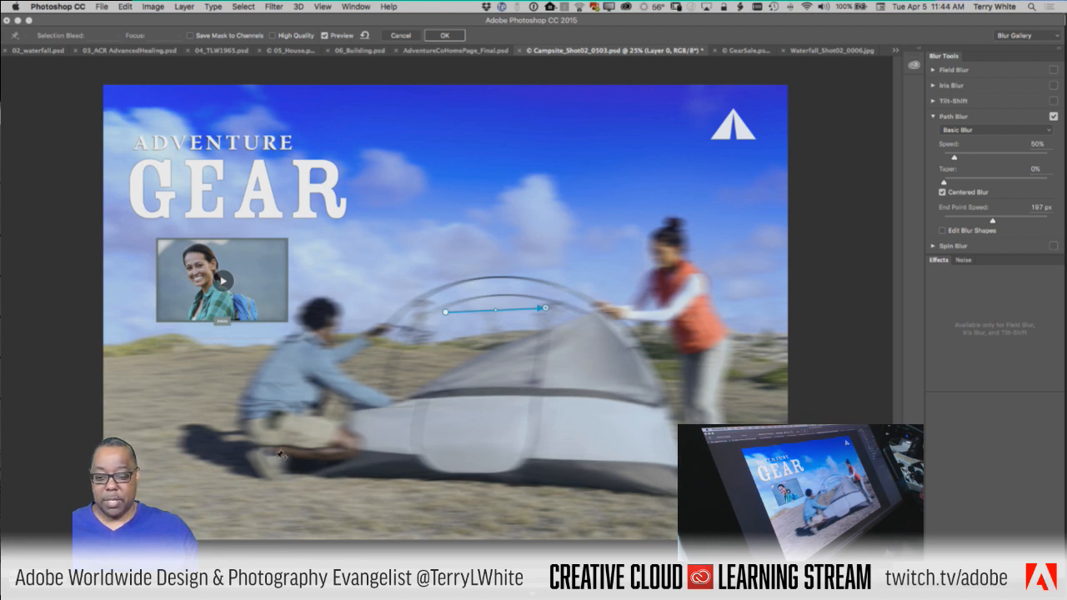
pyautogui.moveTo(276, 458); pyautogui.dragTo(325, 318)
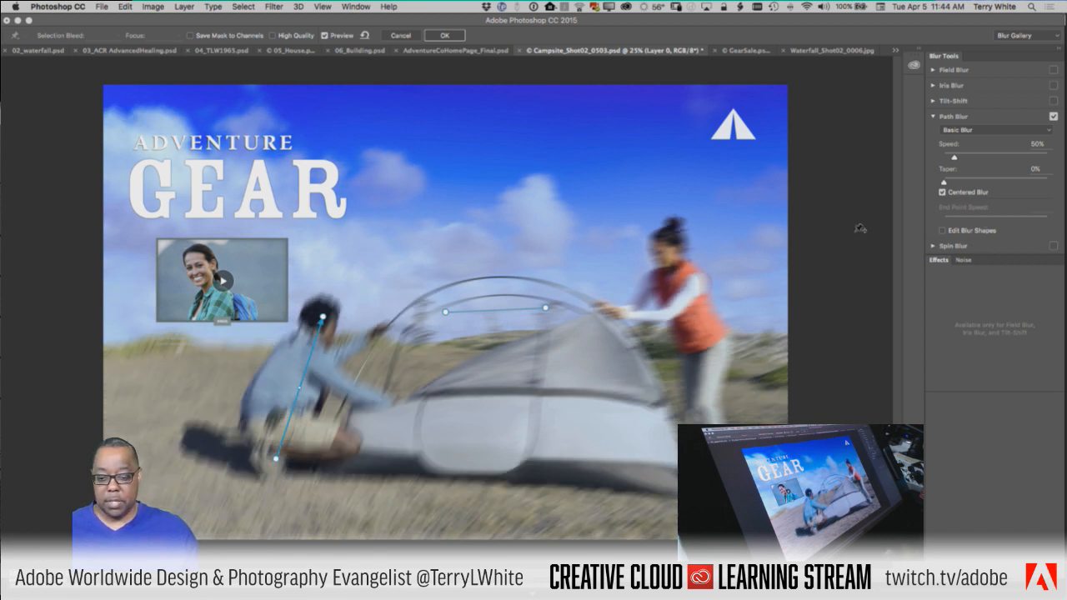
# Set the Path Blur's Speed to 24% and apply it to Layer 0 as a smart filter
pyautogui.moveTo(954, 157); pyautogui.dragTo(945, 158)
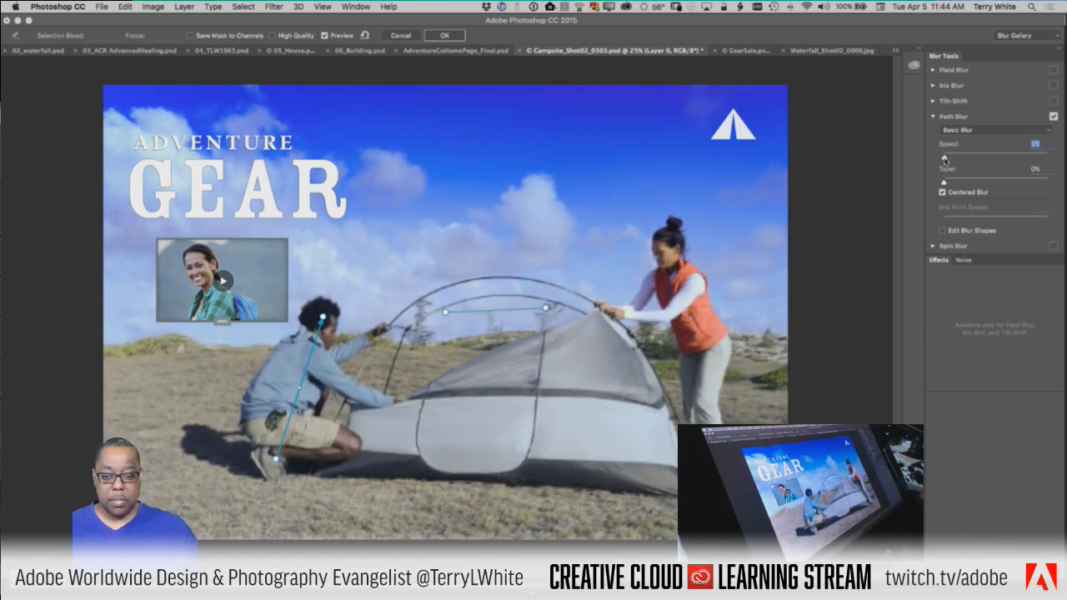
pyautogui.moveTo(944, 158); pyautogui.dragTo(948, 158)
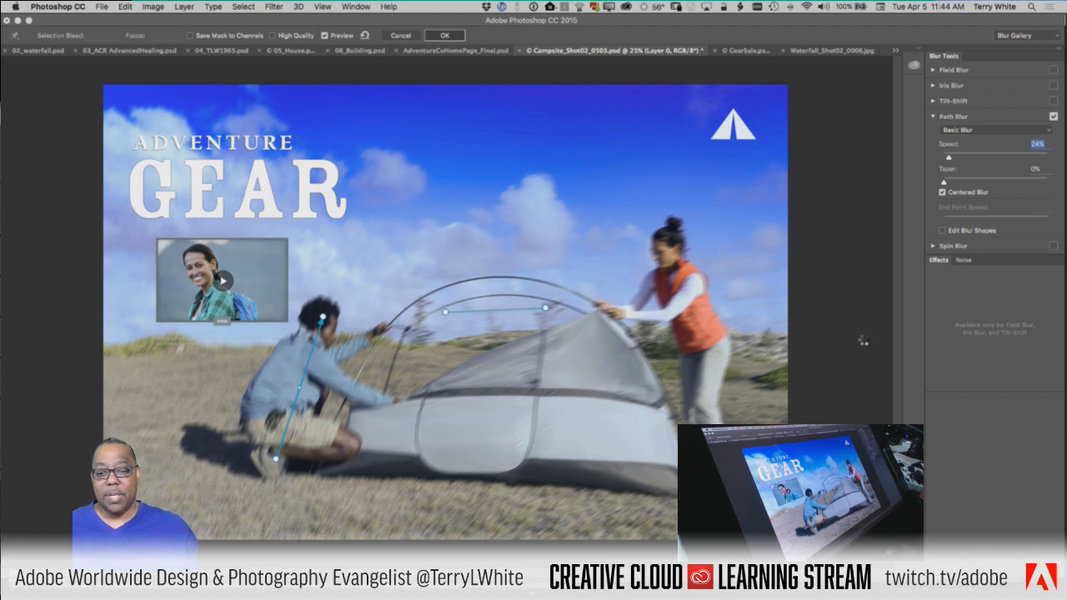
pyautogui.press('Return')
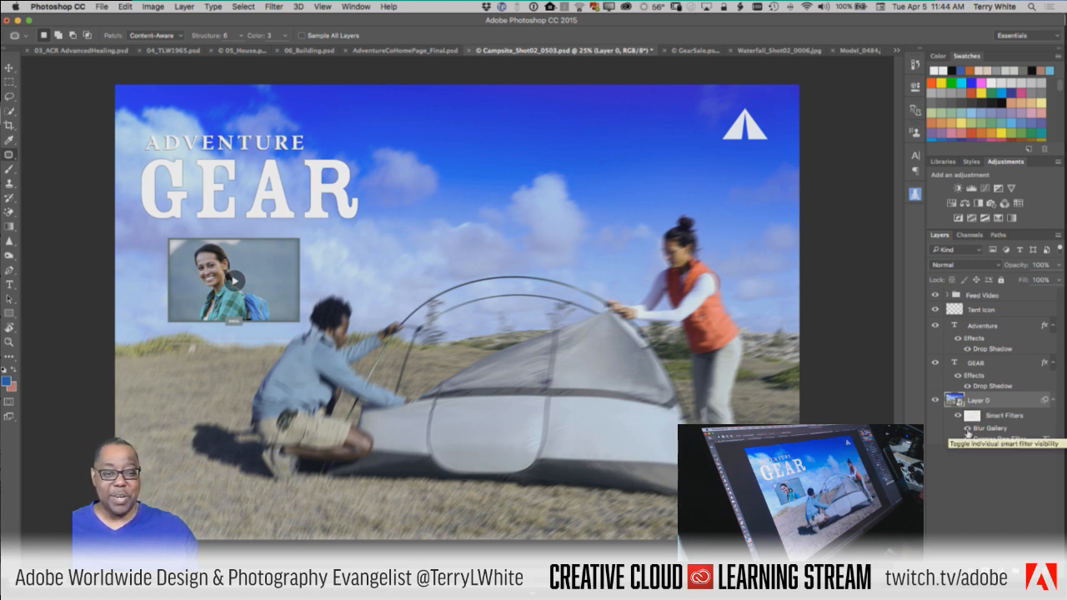
# Hide the Blur Gallery smart filter on Layer 0 and delete it
pyautogui.click(968, 429)
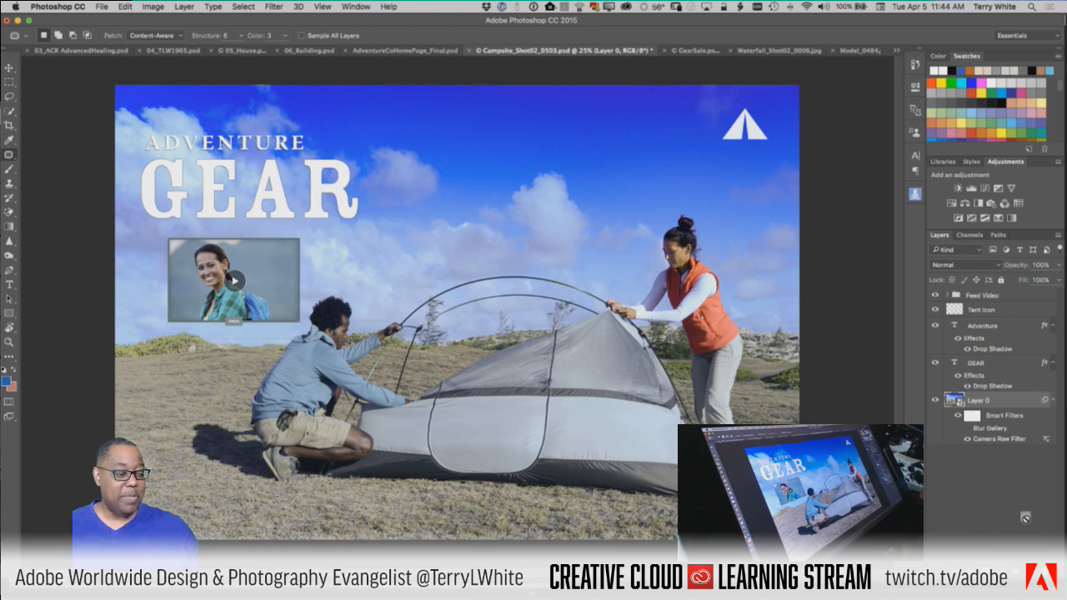
pyautogui.moveTo(990, 428); pyautogui.dragTo(1046, 590)
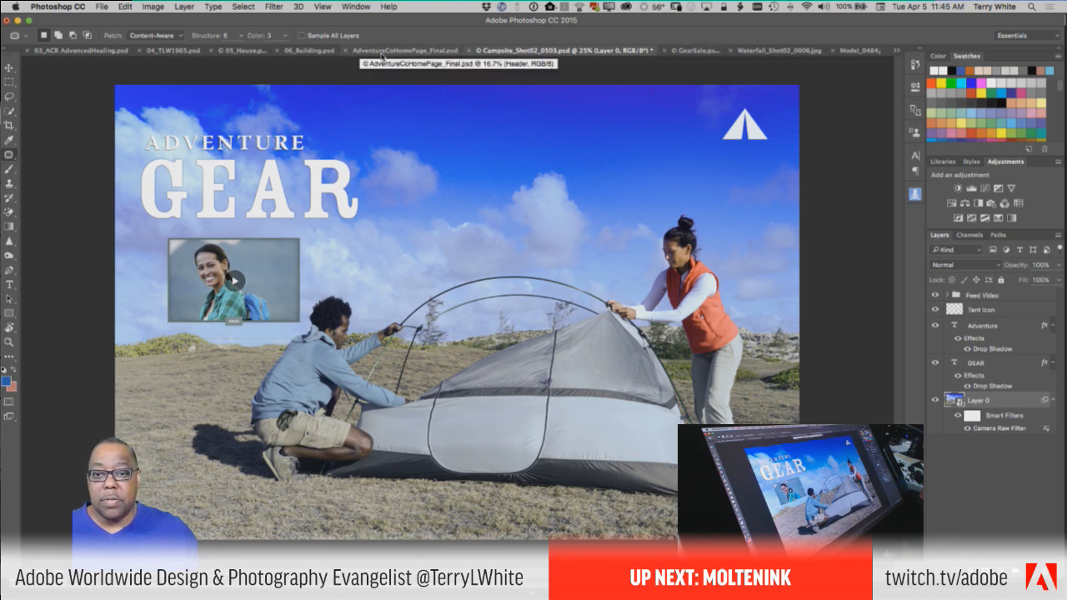
# Switch to the 06_Building.psd document and open the Camera Raw Filter for its Layer 0
pyautogui.click(317, 51)
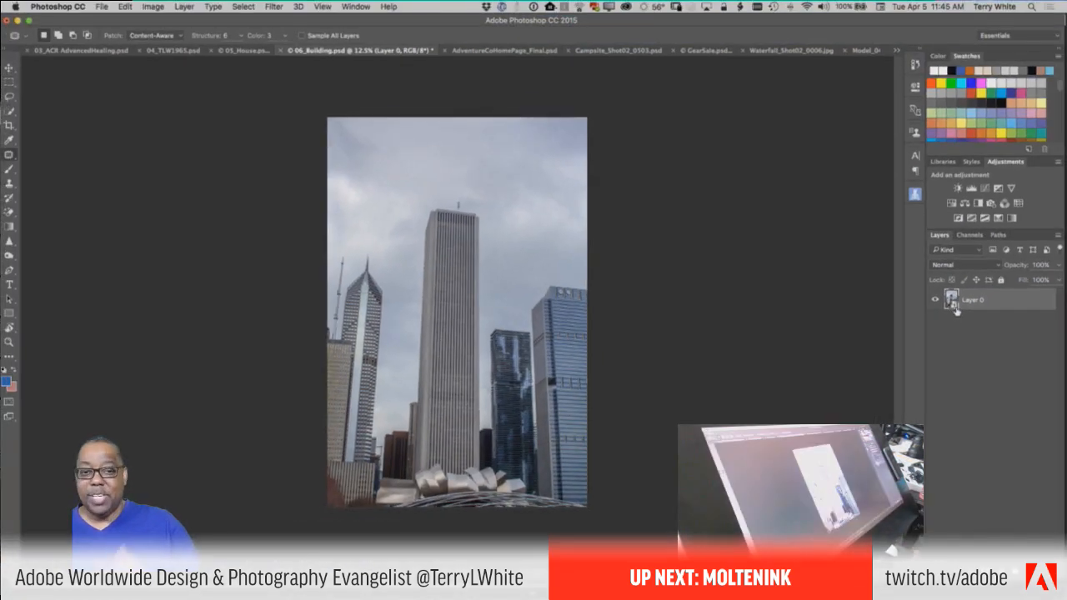
pyautogui.moveTo(957, 309); pyautogui.dragTo(781, 333)
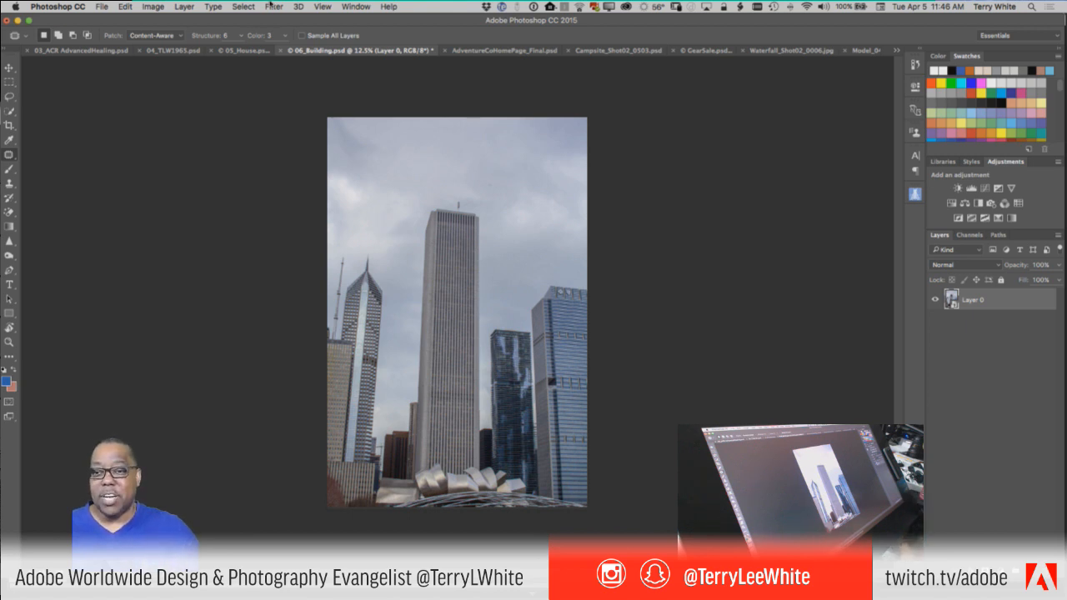
pyautogui.click(274, 7)
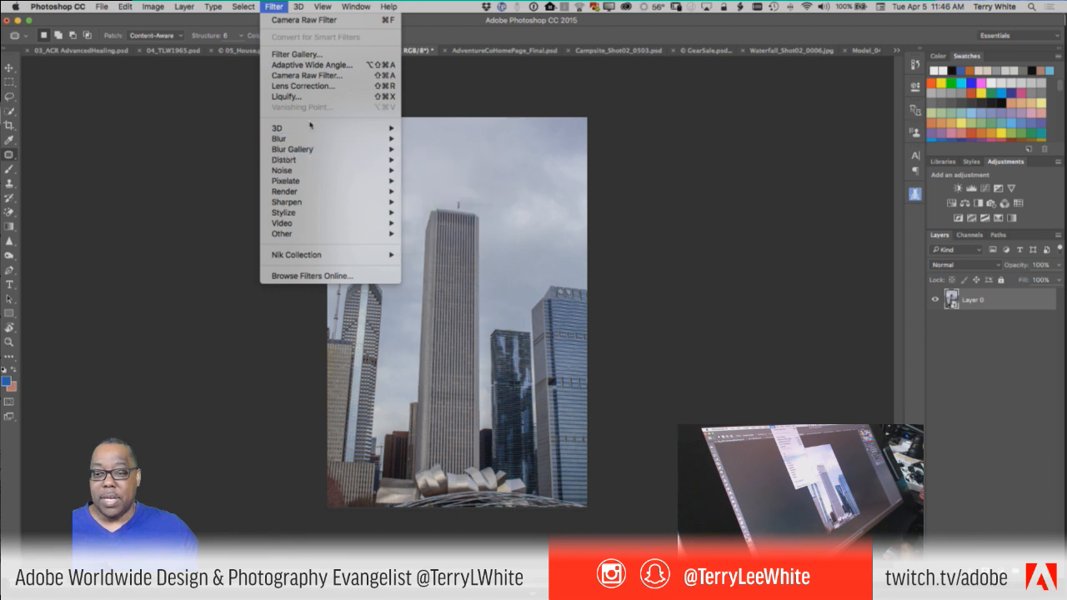
pyautogui.click(319, 77)
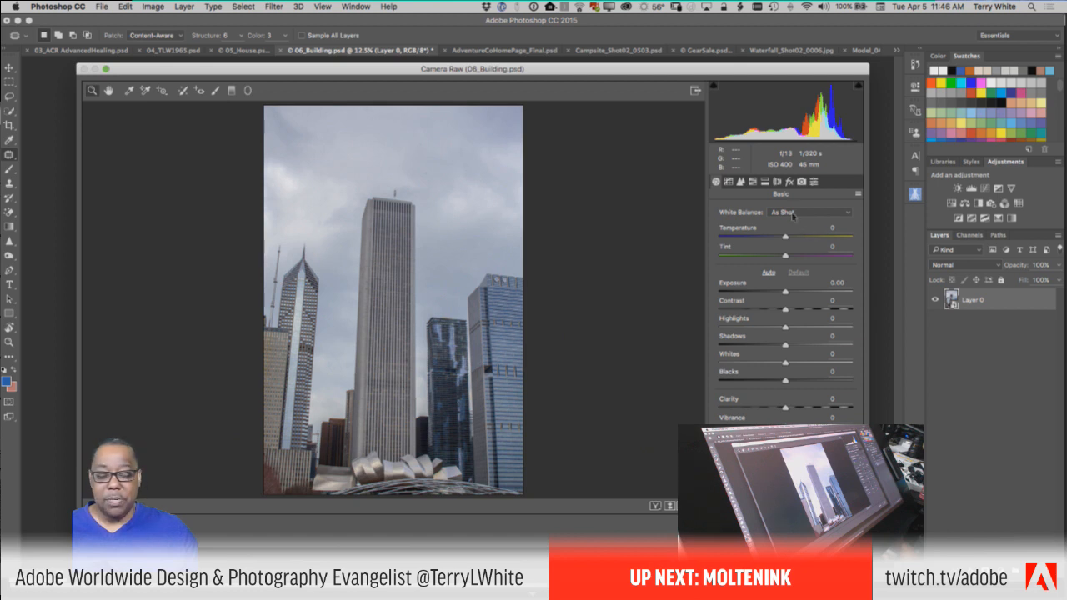
# Look through the Basic, Tone Curve, Detail, HSL / Grayscale, Split Toning and Lens Corrections settings in Camera Raw
pyautogui.click(777, 181)
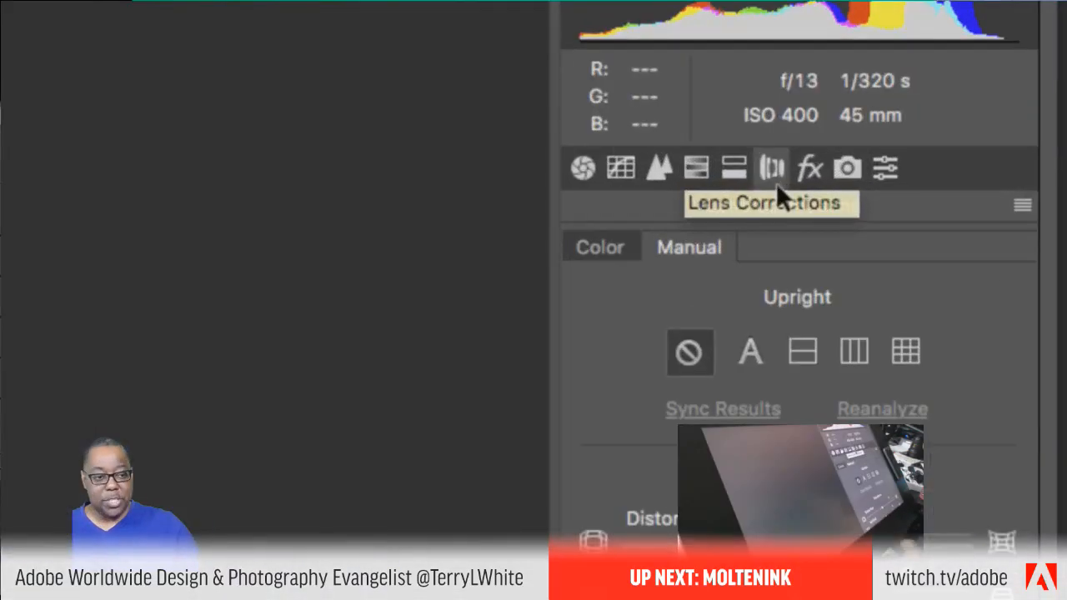
pyautogui.click(580, 170)
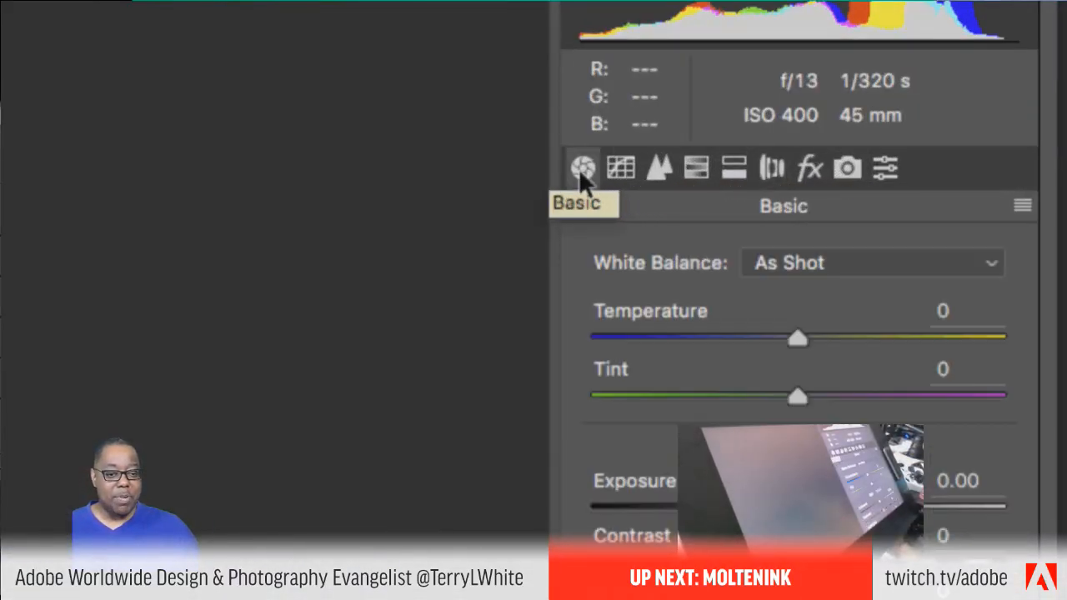
pyautogui.click(617, 168)
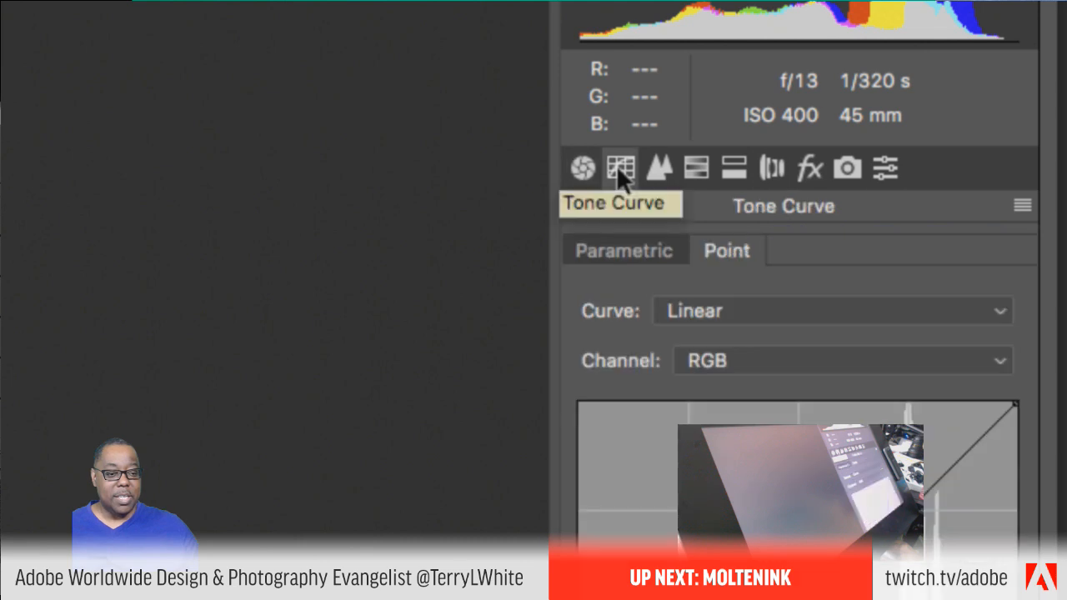
pyautogui.click(652, 171)
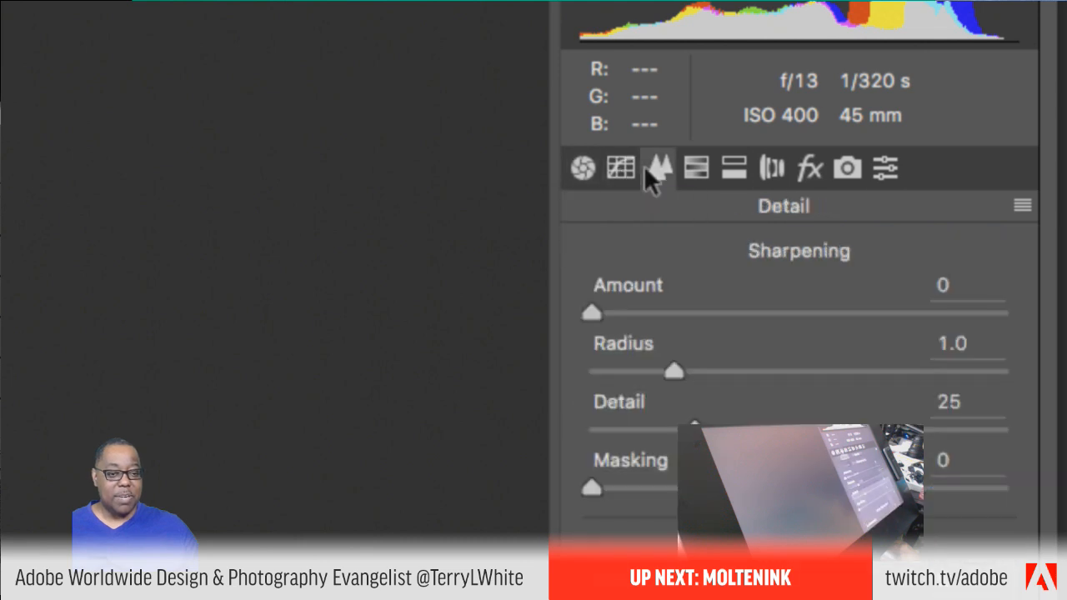
pyautogui.click(694, 167)
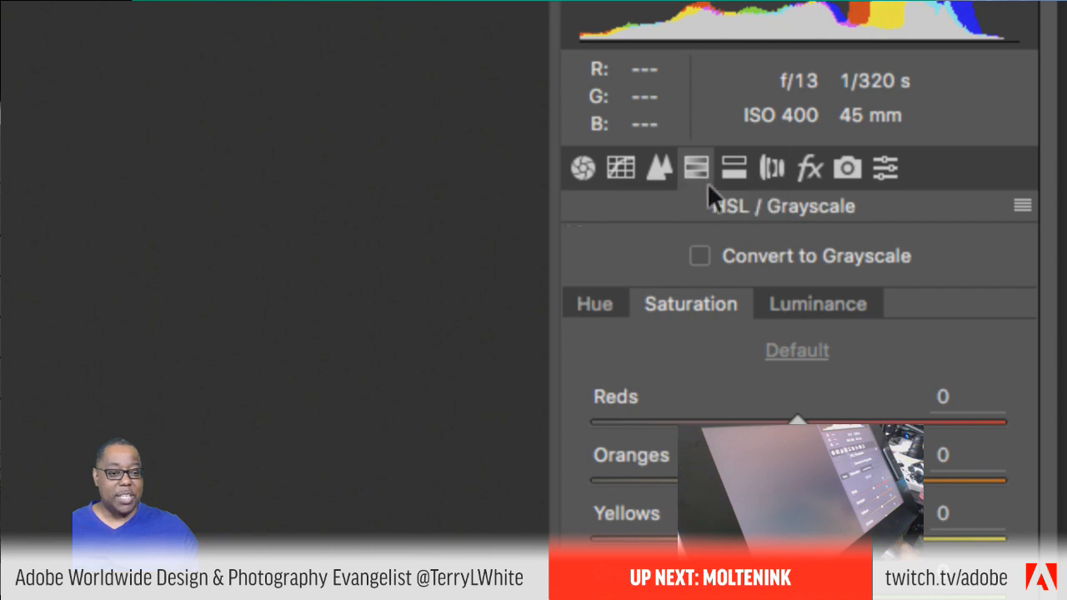
pyautogui.click(724, 173)
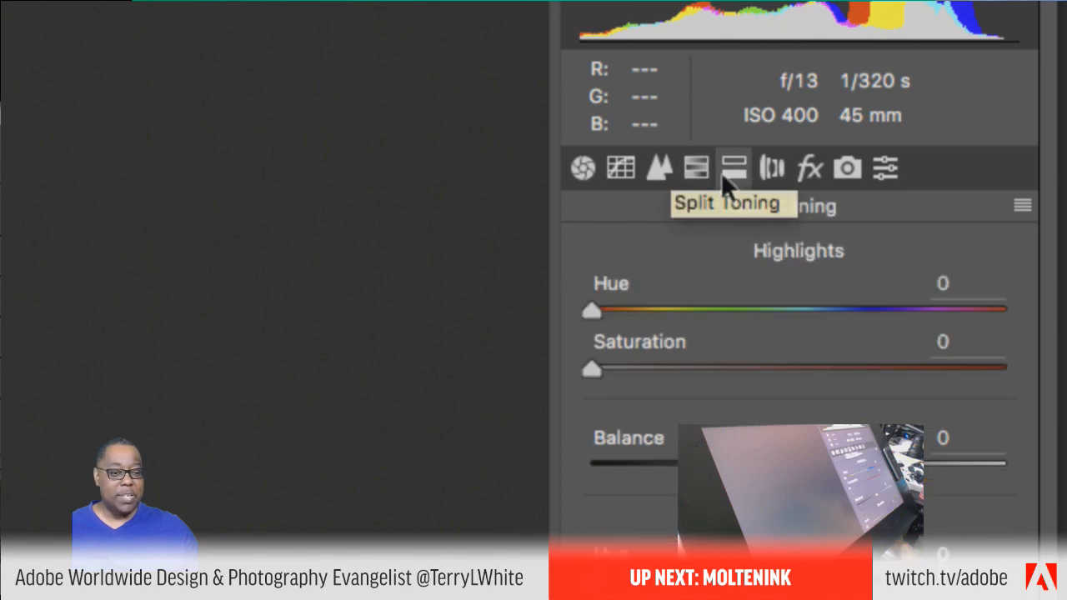
pyautogui.click(767, 171)
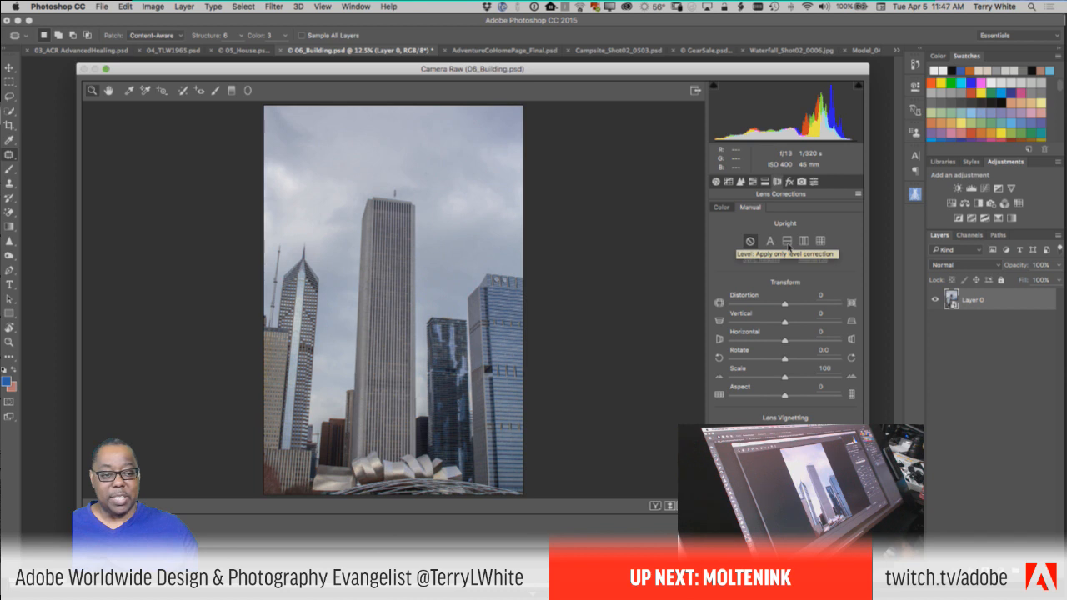
# Try the Level, Vertical, Full and Auto Upright perspective corrections on the building photo
pyautogui.click(788, 246)
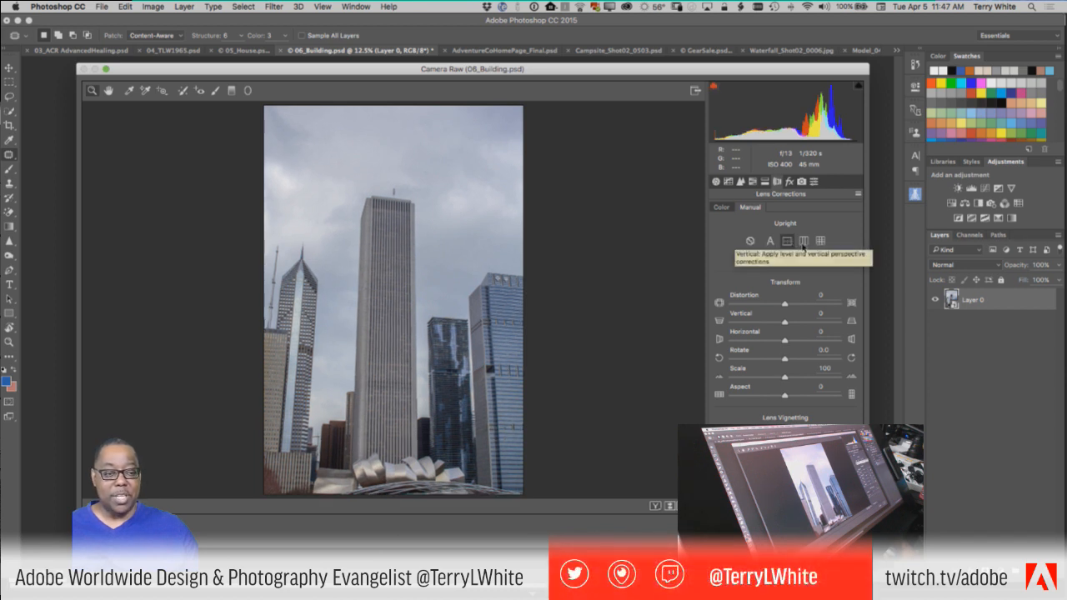
pyautogui.click(804, 241)
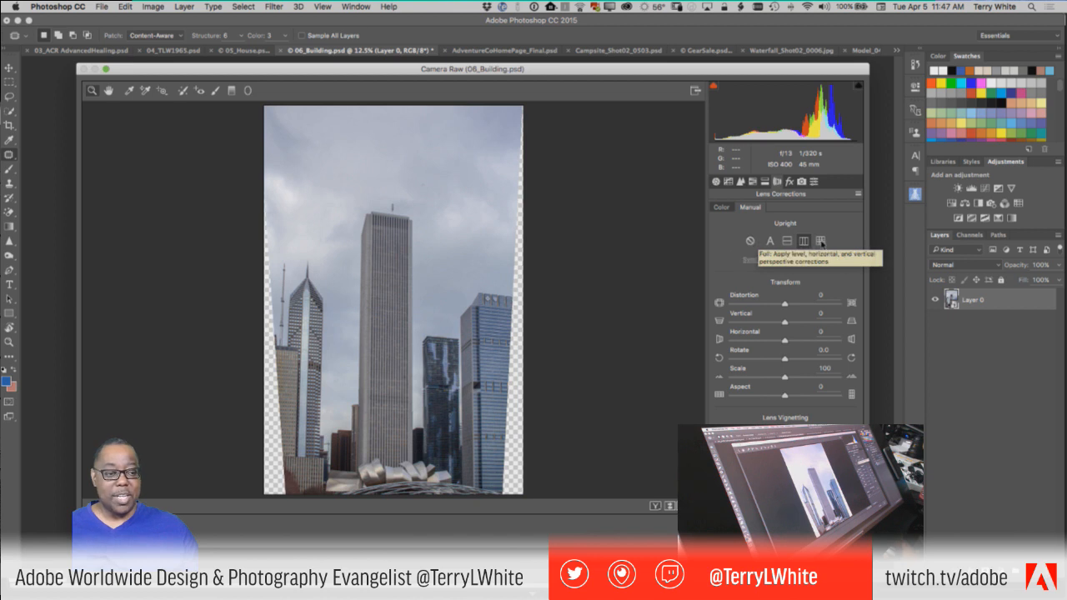
pyautogui.click(820, 240)
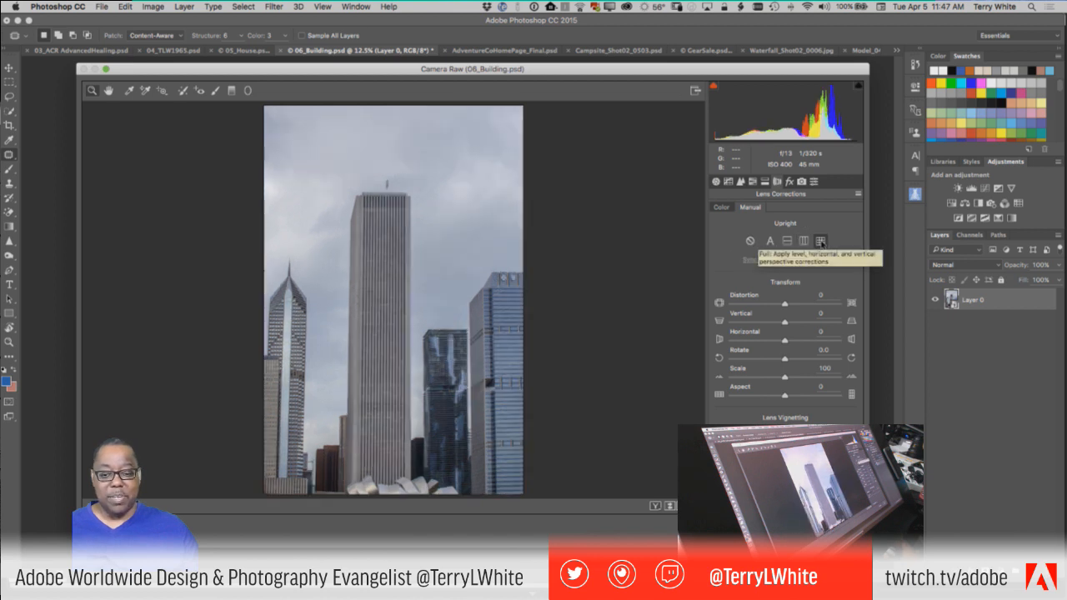
pyautogui.click(770, 241)
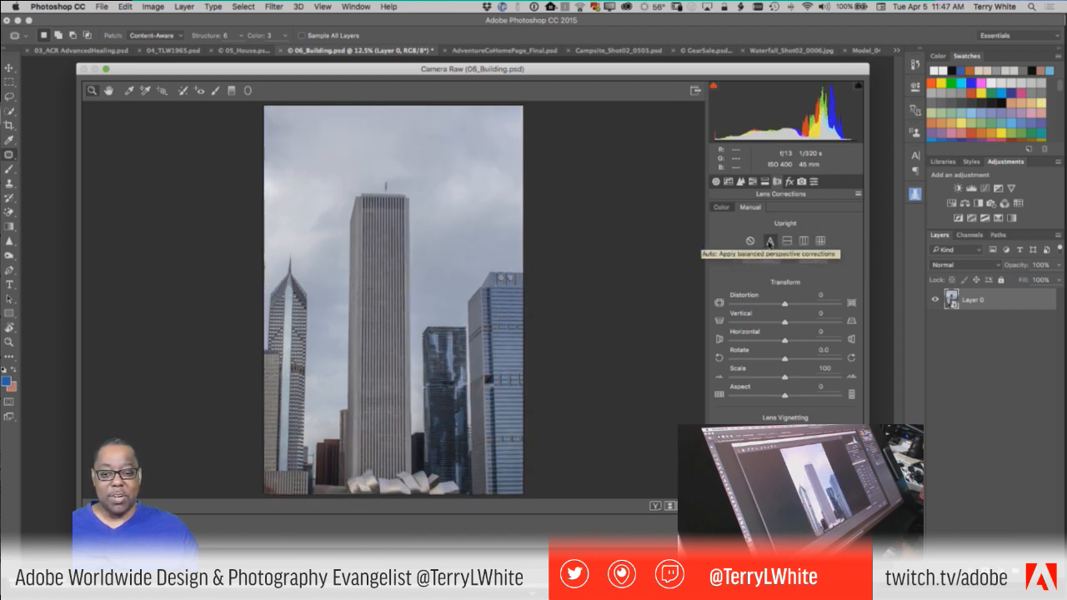
pyautogui.click(822, 242)
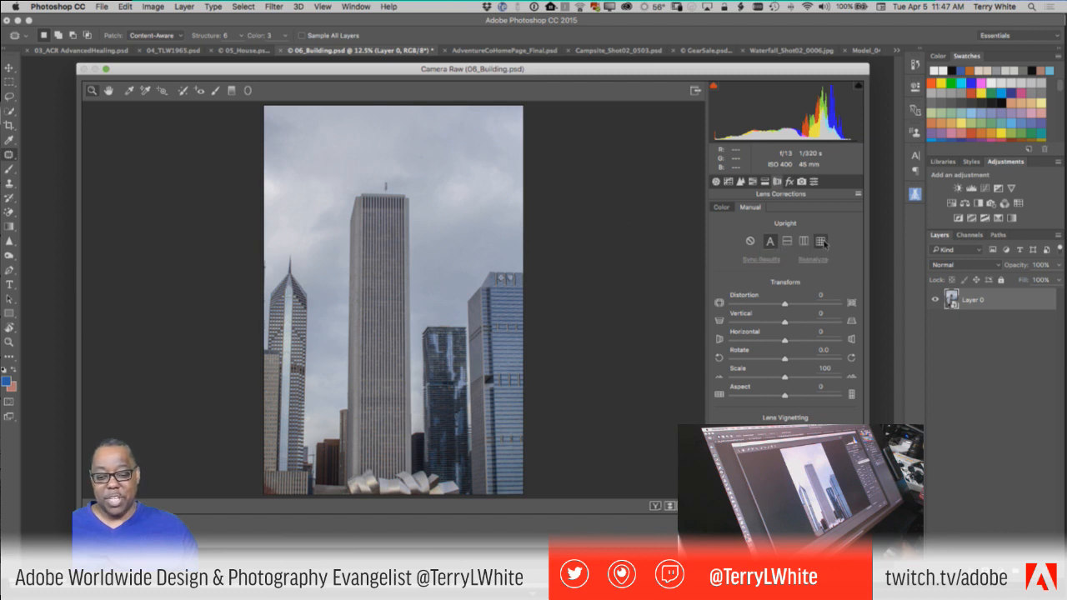
pyautogui.click(769, 241)
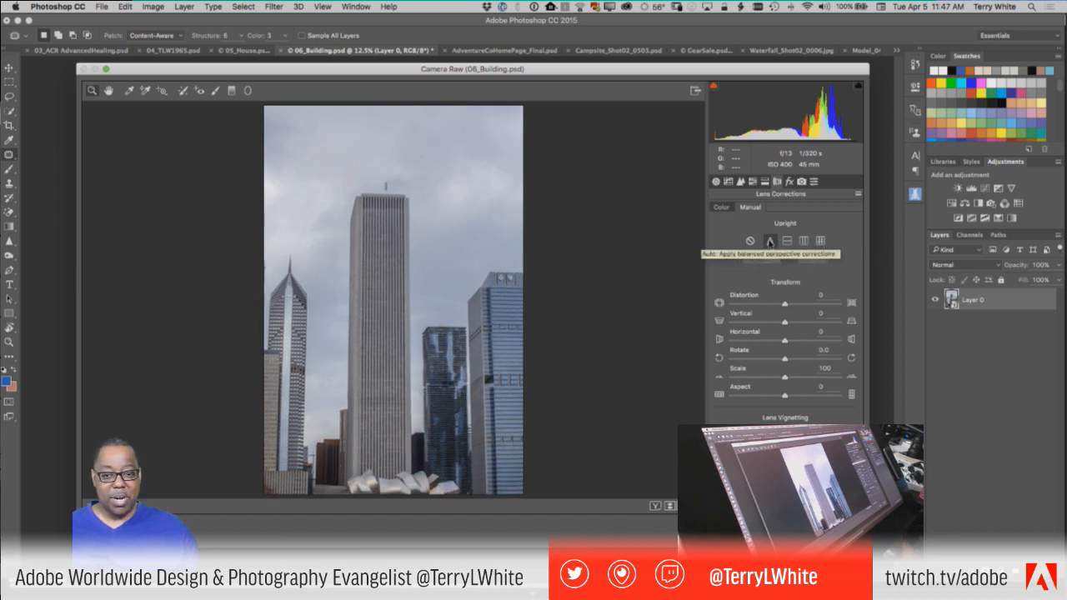
# Apply the Full Upright correction to the building photo and compare it with the Camera Raw smart filter hidden and shown
pyautogui.click(820, 242)
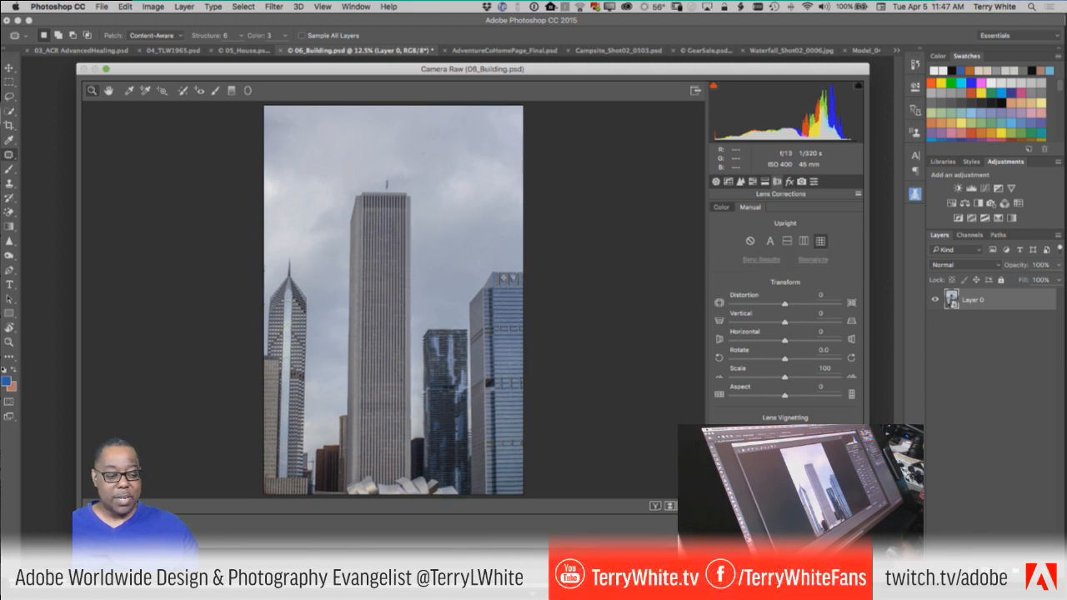
pyautogui.press('Return')
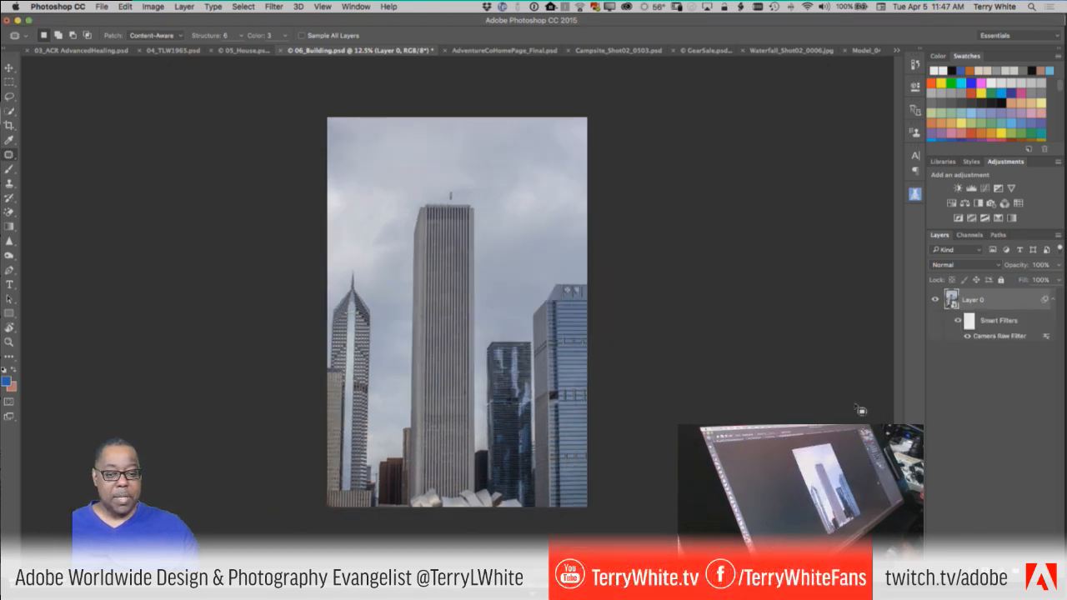
pyautogui.click(967, 337)
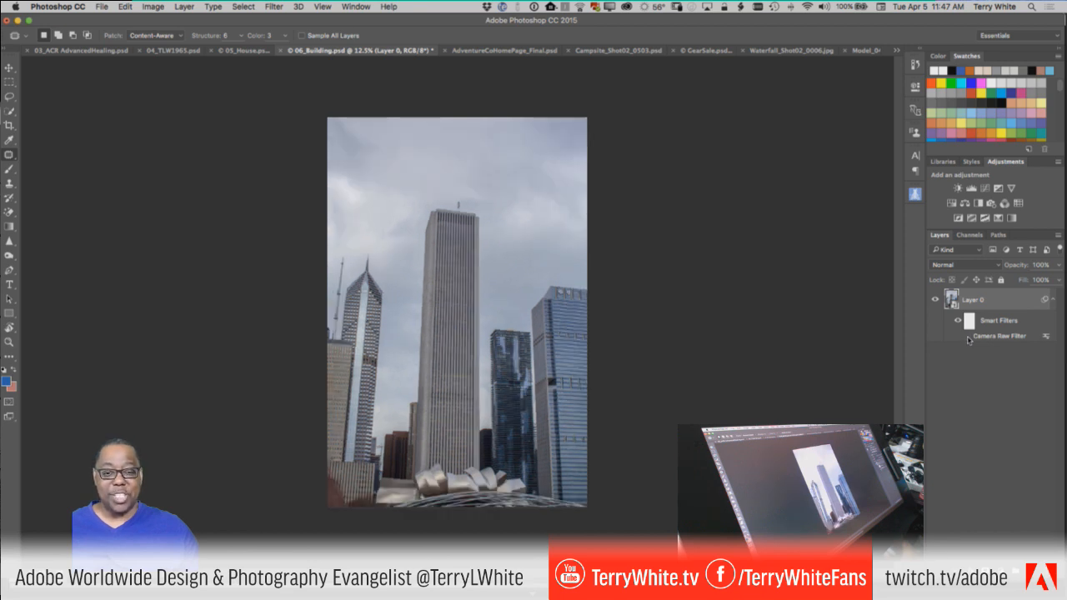
pyautogui.click(968, 337)
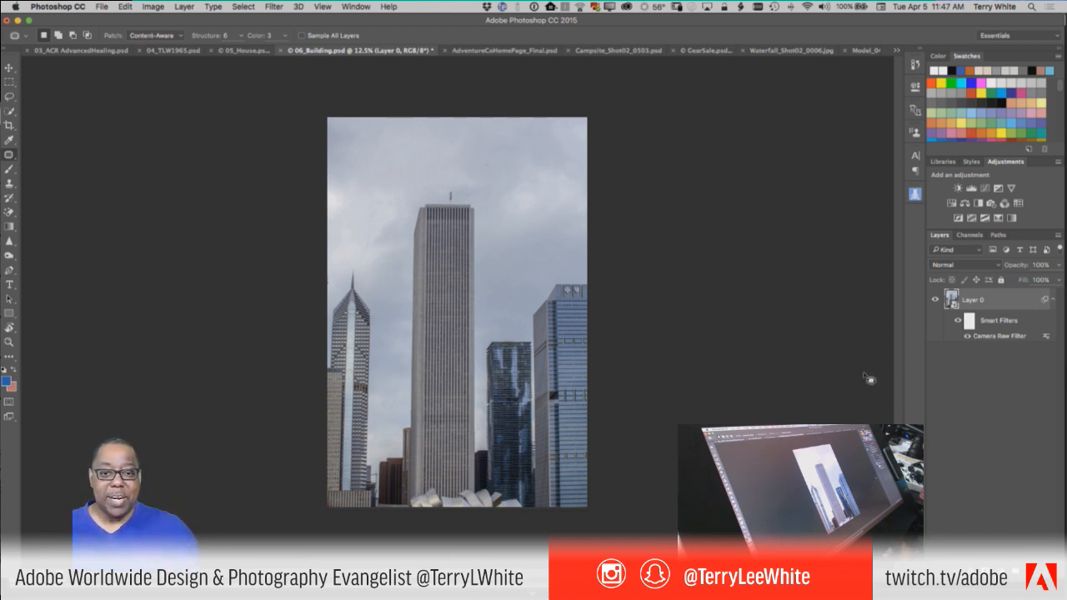
# Switch to the 05_House.psd document and open the Camera Raw Filter's Lens Corrections settings for its Layer 0
pyautogui.click(241, 50)
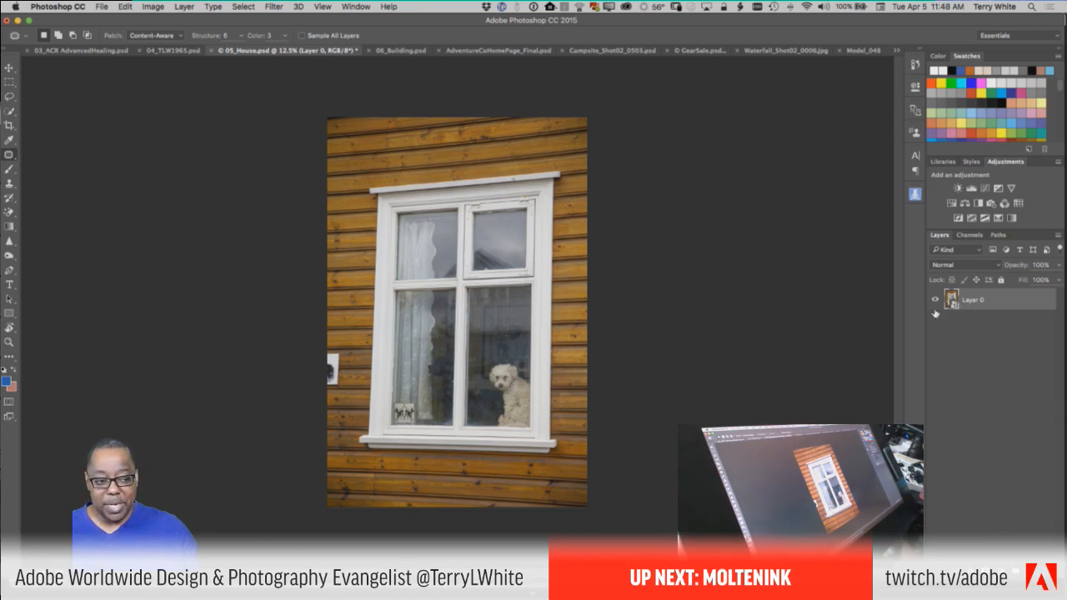
pyautogui.click(274, 7)
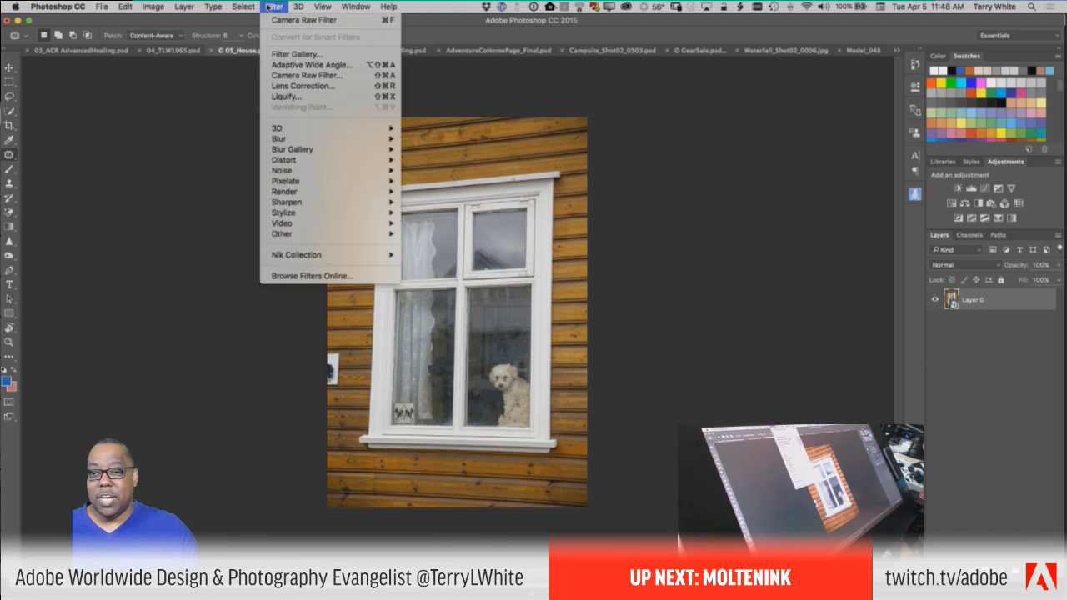
pyautogui.click(290, 75)
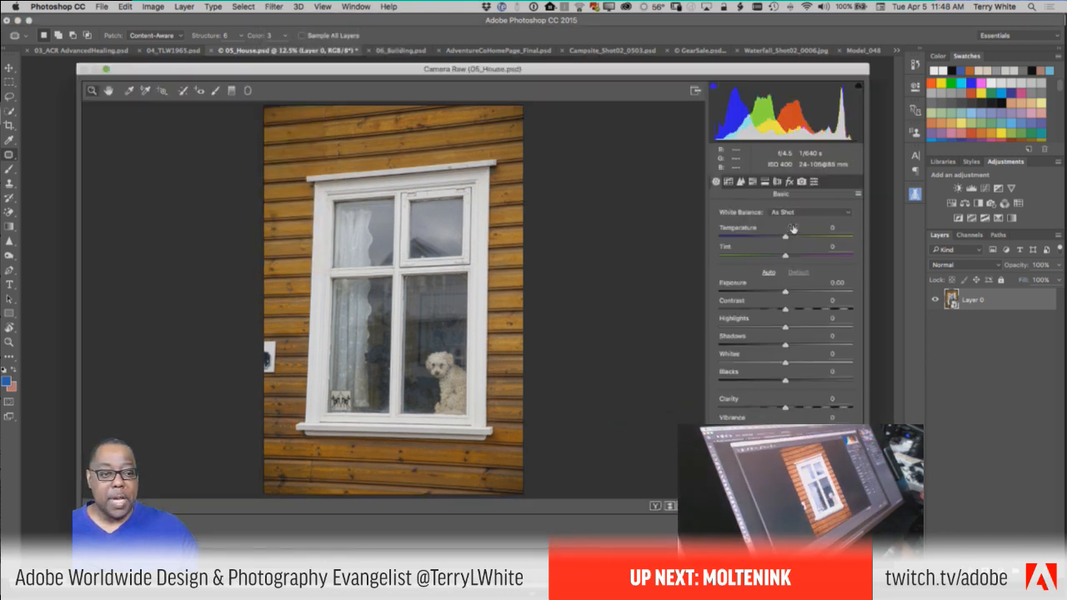
pyautogui.click(777, 182)
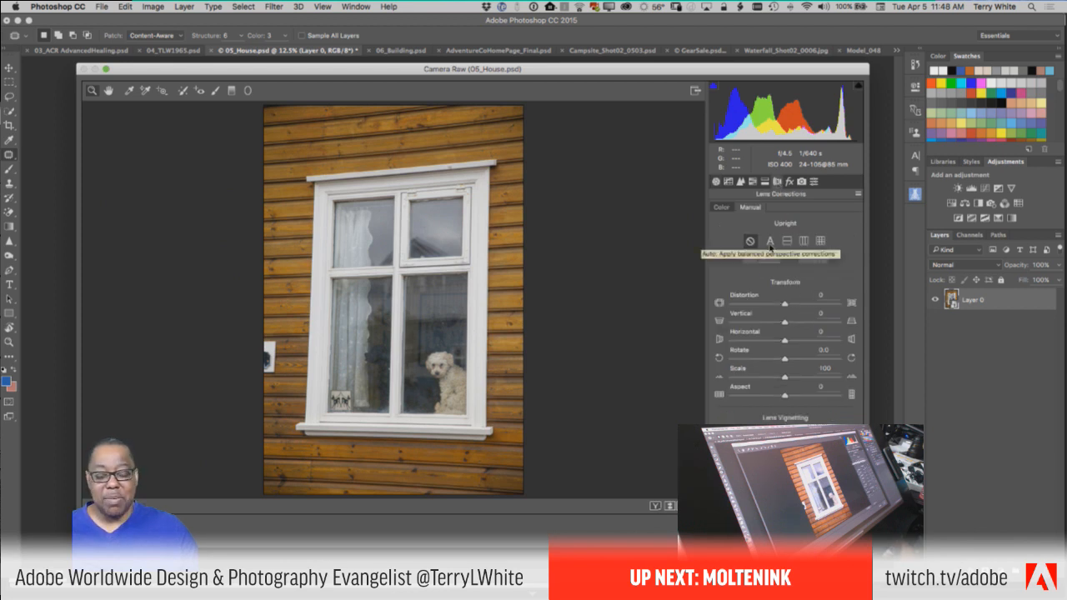
# Compare the Auto, Full and Level Upright corrections with the uncorrected house photo and settle on Auto
pyautogui.click(770, 244)
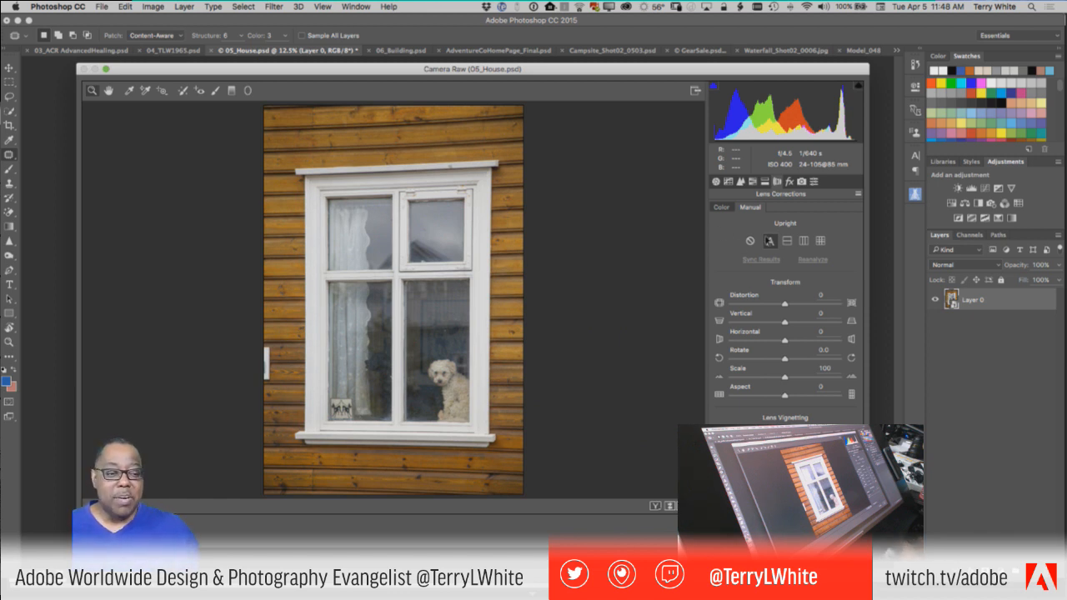
pyautogui.click(750, 243)
pyautogui.click(769, 242)
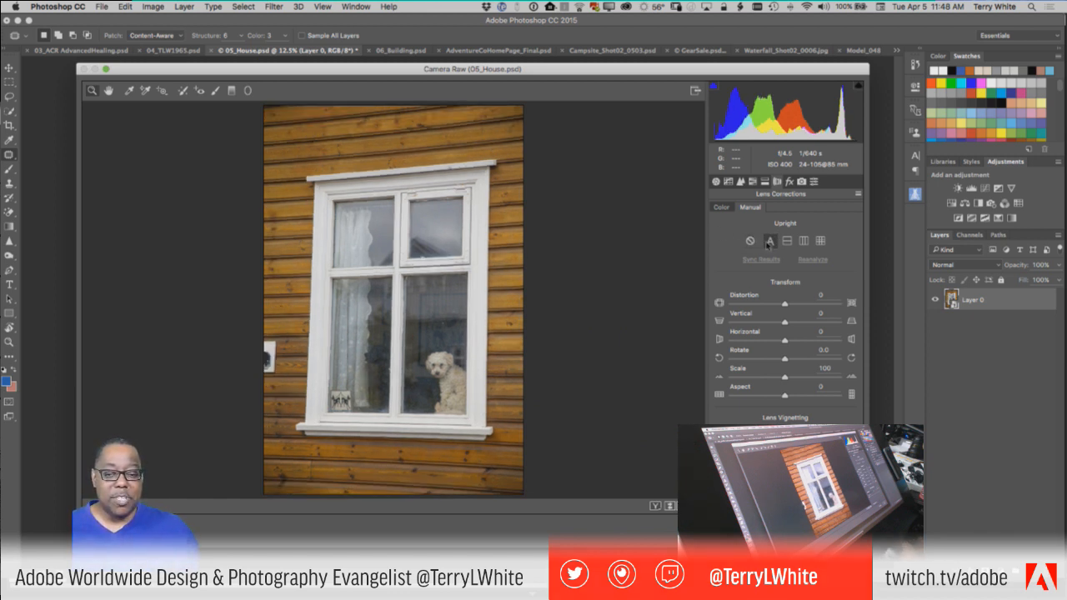
pyautogui.click(820, 242)
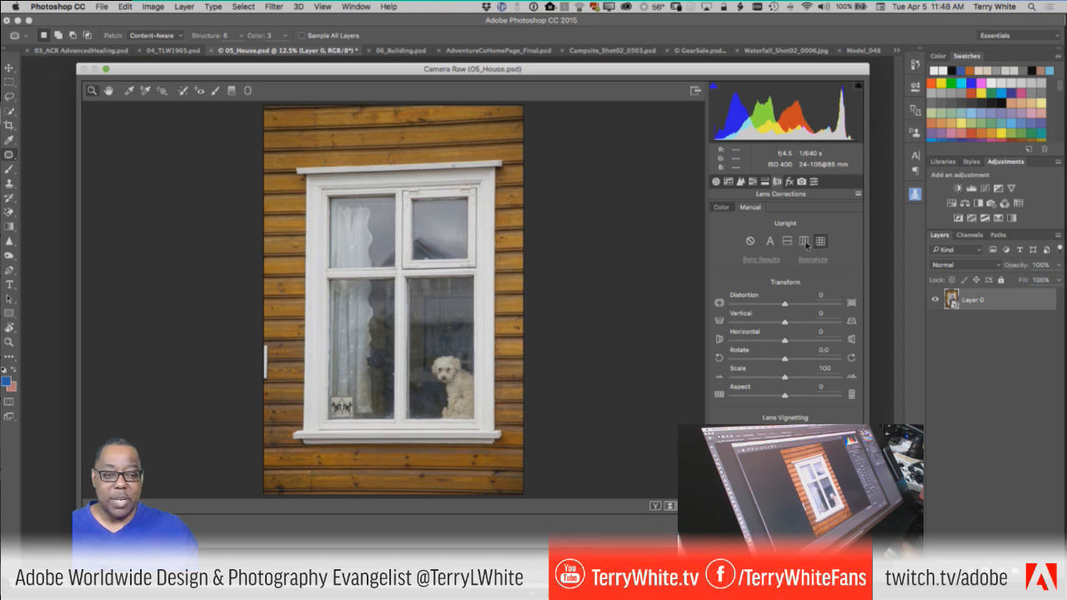
pyautogui.click(787, 242)
pyautogui.click(769, 241)
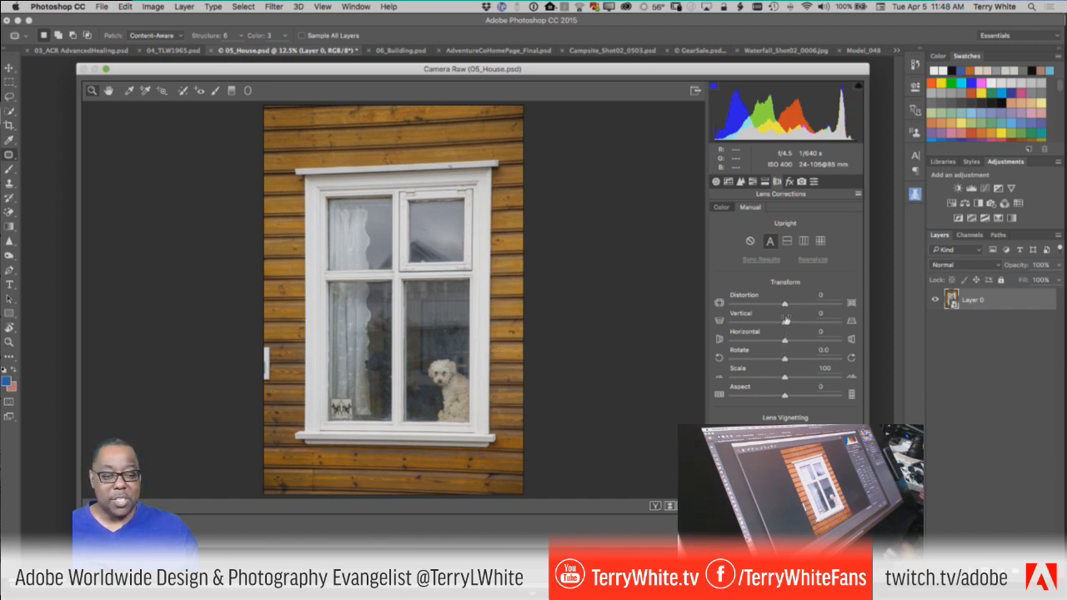
# Set Horizontal to -15, Vertical to -5 and Scale to 102, apply the filter and compare the photo with it hidden and shown
pyautogui.click(784, 341)
pyautogui.moveTo(785, 341); pyautogui.dragTo(776, 342)
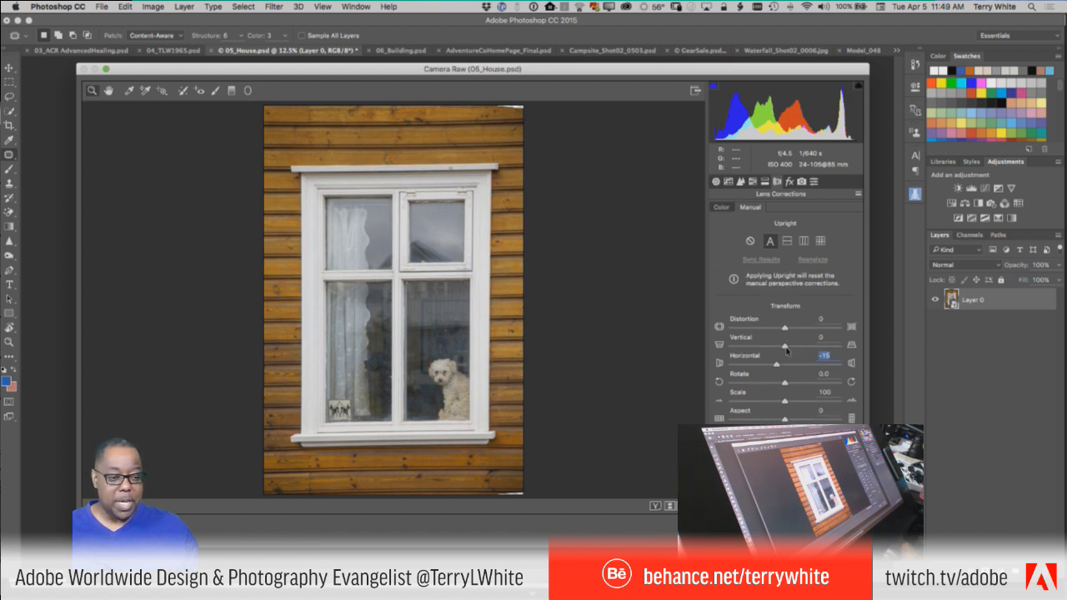
pyautogui.moveTo(788, 352); pyautogui.dragTo(783, 351)
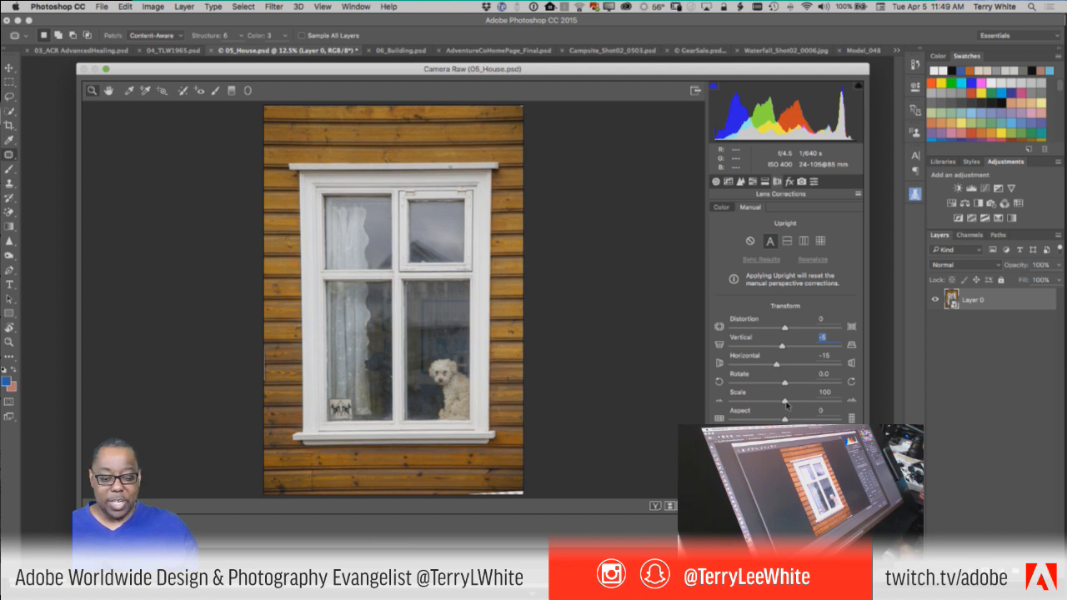
pyautogui.moveTo(784, 404); pyautogui.dragTo(789, 403)
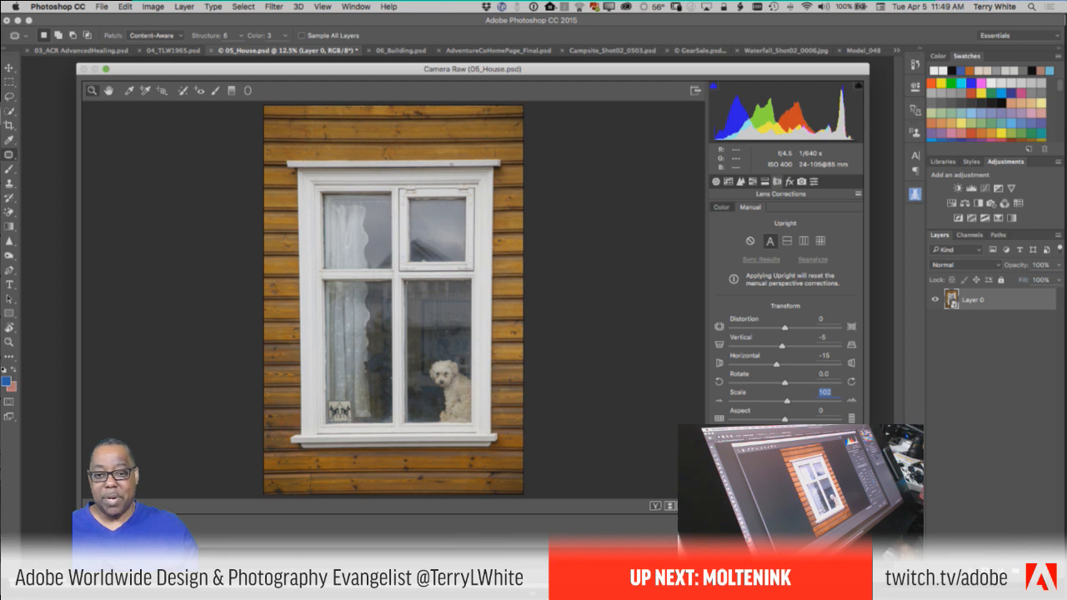
pyautogui.press('Return')
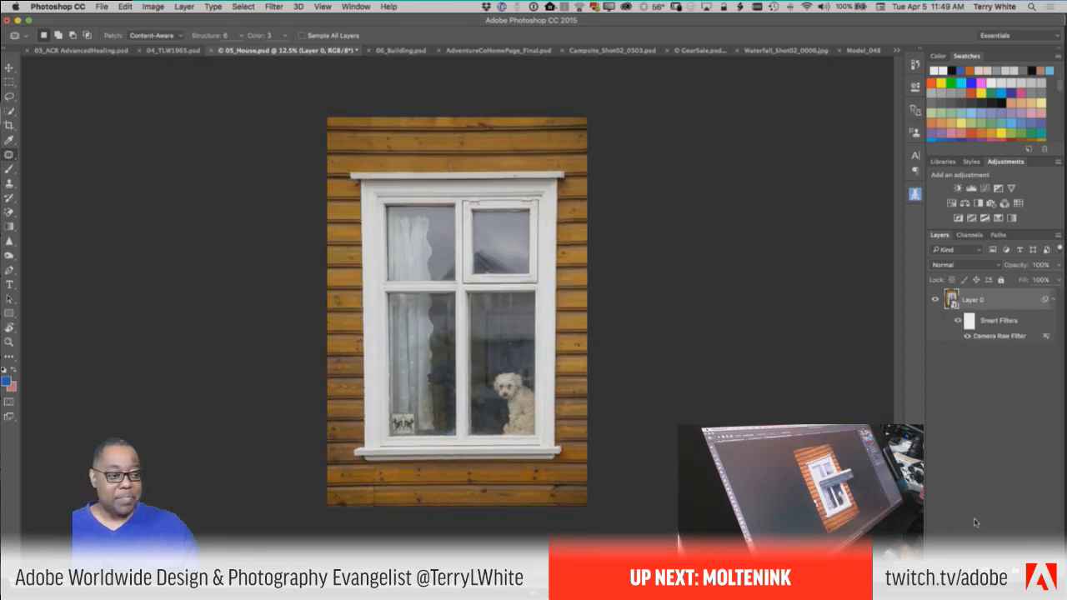
pyautogui.click(968, 336)
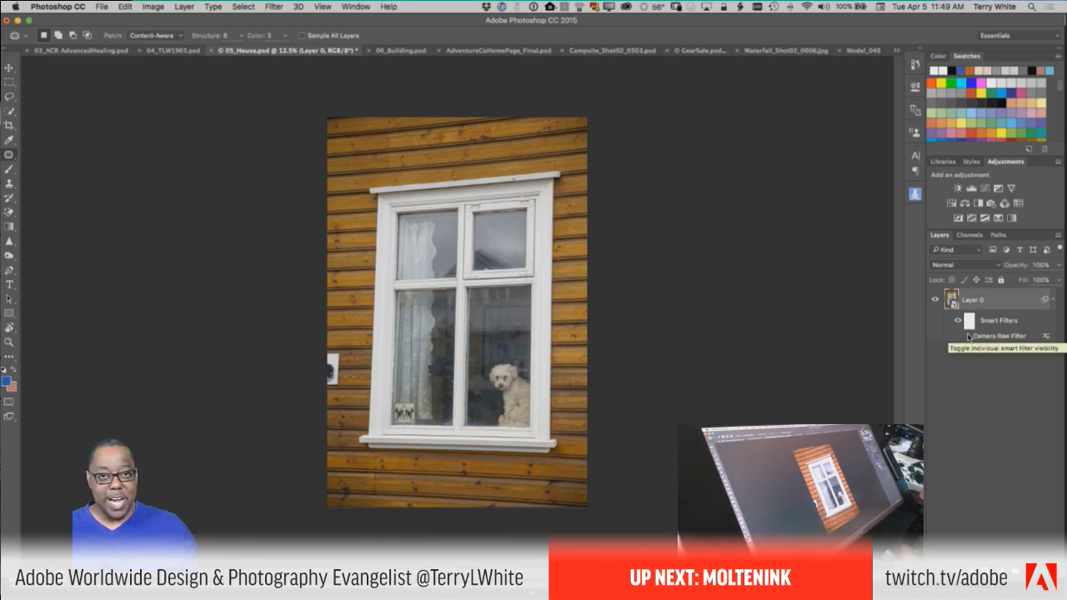
pyautogui.click(968, 336)
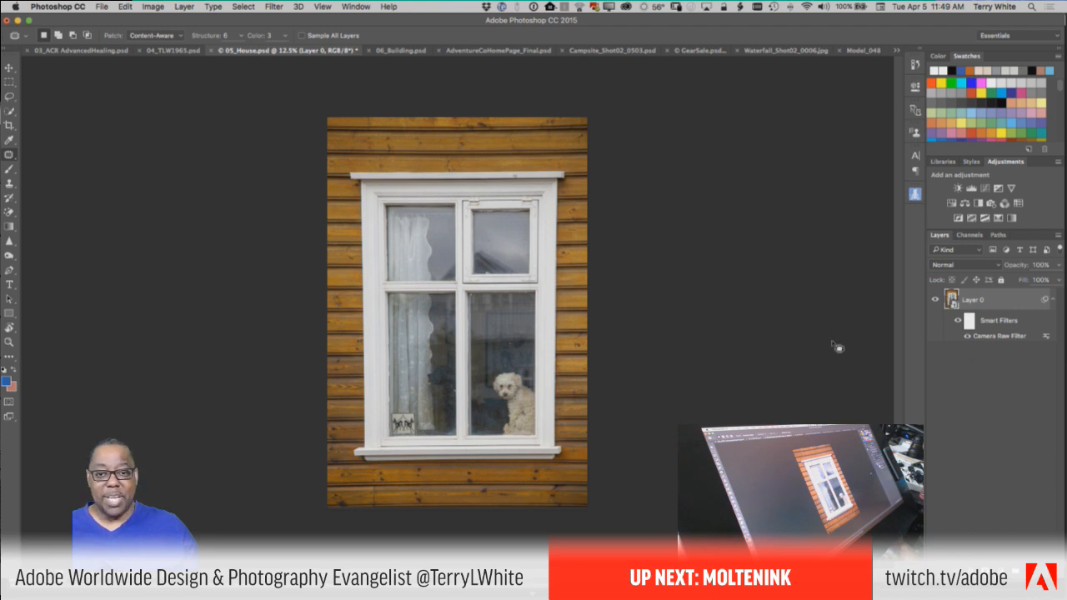
# Switch to the 04_TLW1965.psd document, open the Camera Raw Filter for Layer 0 and activate the Radial Filter
pyautogui.click(158, 52)
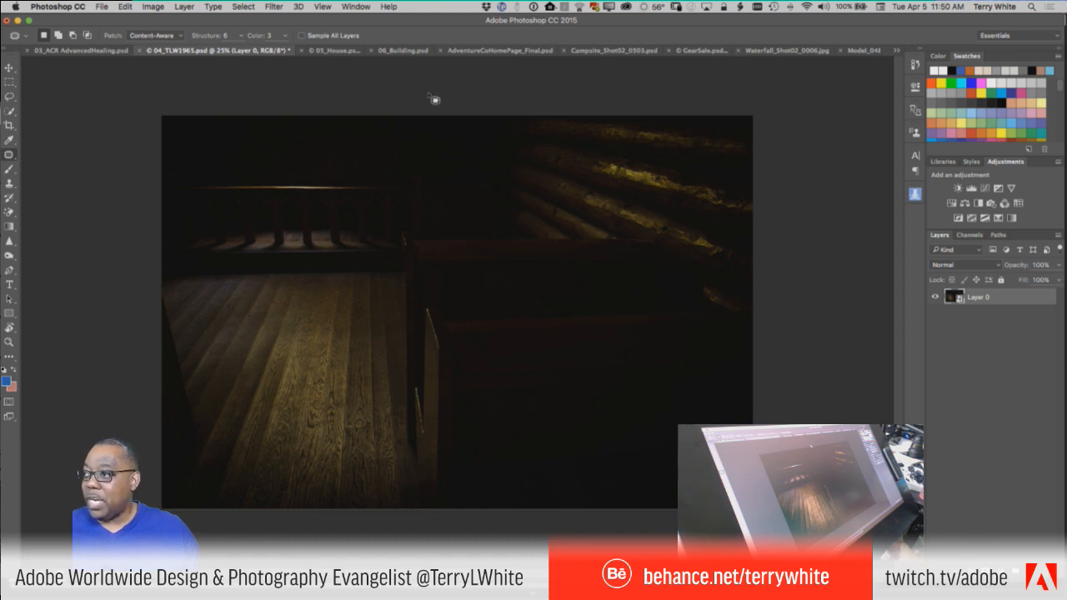
pyautogui.click(268, 8)
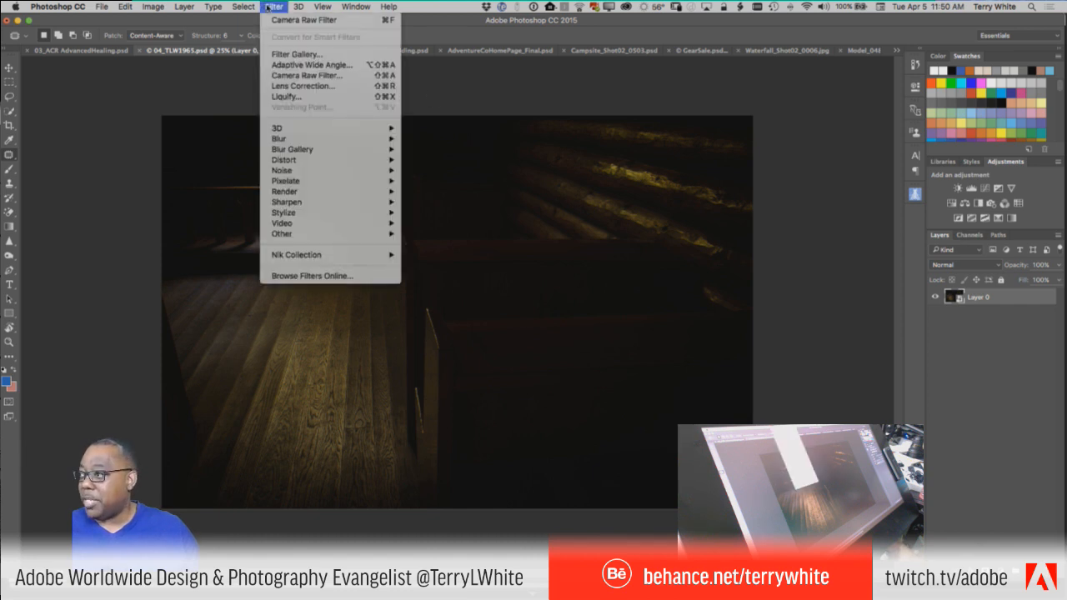
pyautogui.click(306, 75)
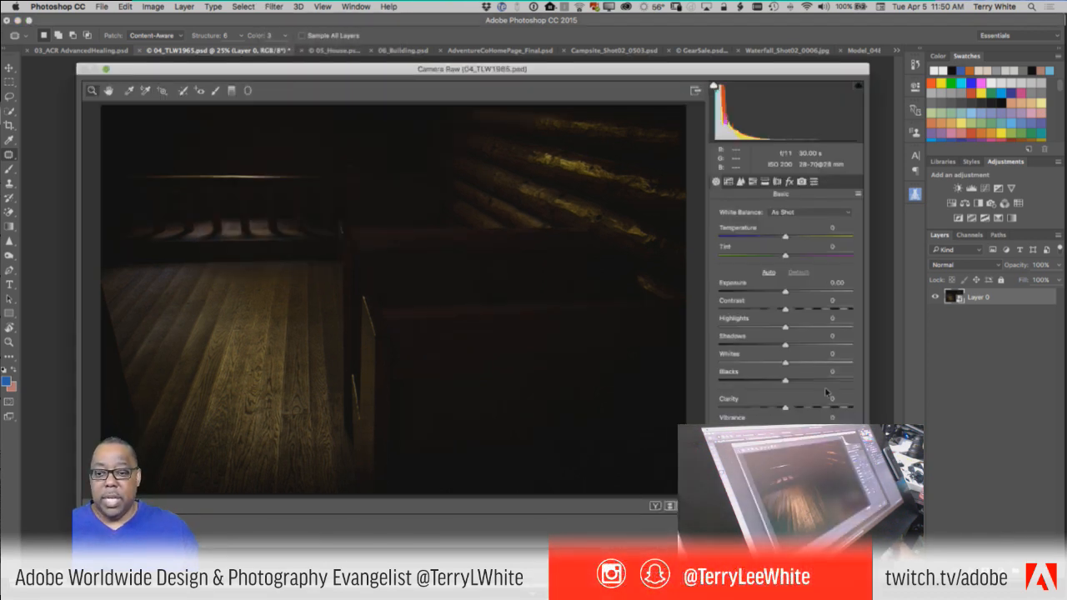
pyautogui.click(248, 92)
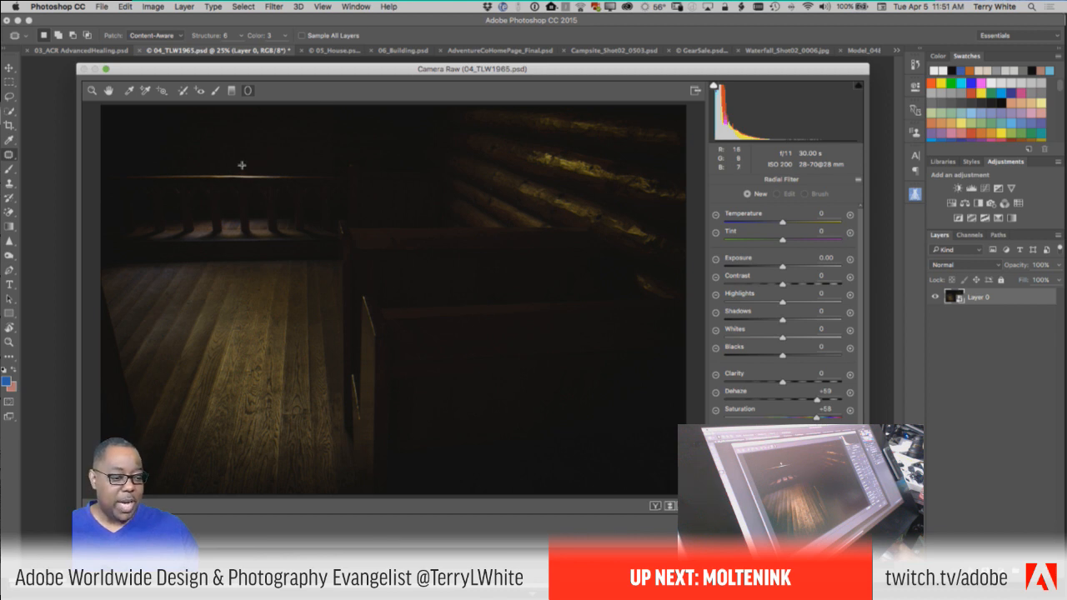
pyautogui.moveTo(242, 165); pyautogui.dragTo(299, 212)
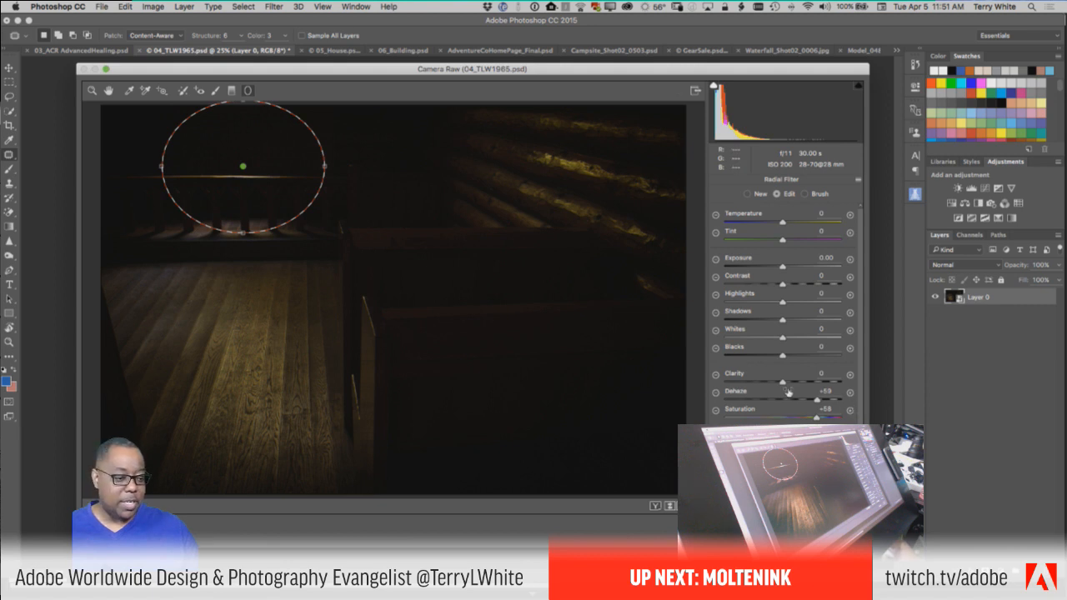
pyautogui.click(732, 376)
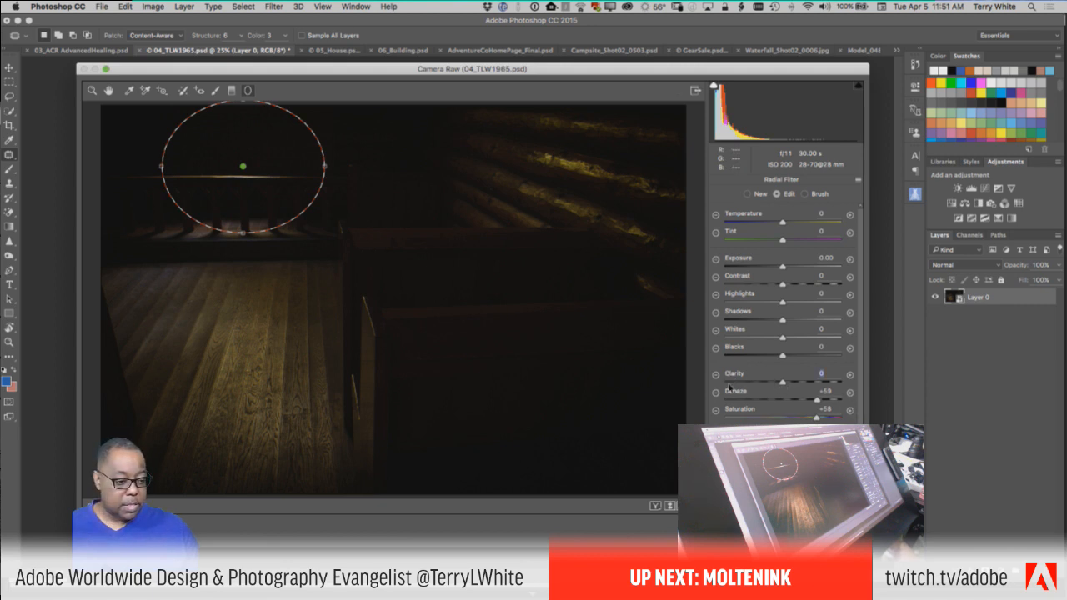
pyautogui.click(733, 394)
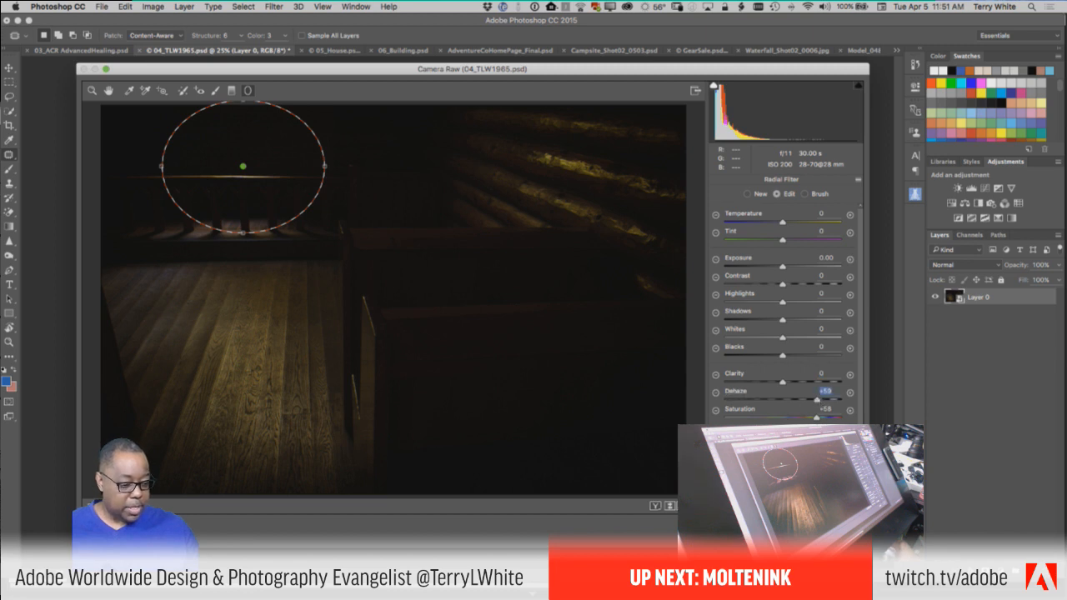
pyautogui.press('BackSpace')
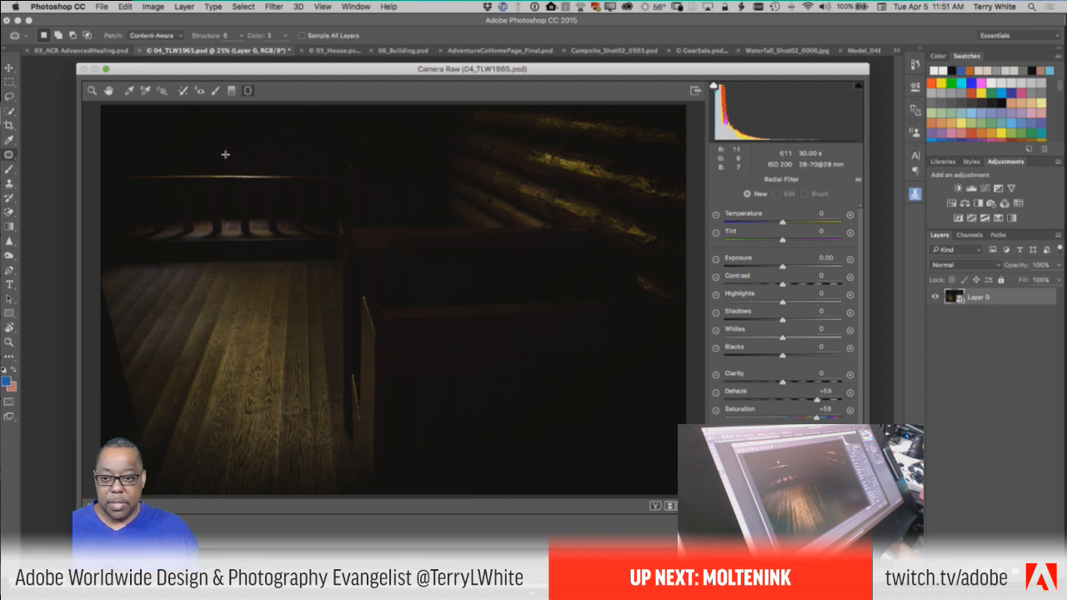
# Draw a radial filter around the railing and the dark wall above it, and set its Dehaze and Saturation to 0
pyautogui.moveTo(227, 162); pyautogui.dragTo(297, 219)
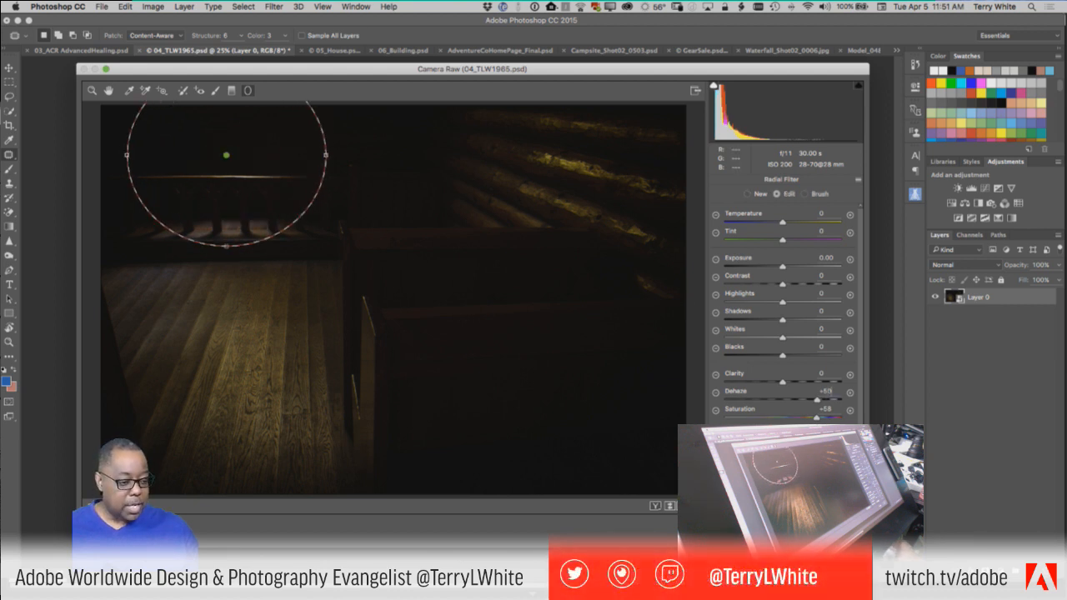
pyautogui.doubleClick(829, 391)
pyautogui.write('0')
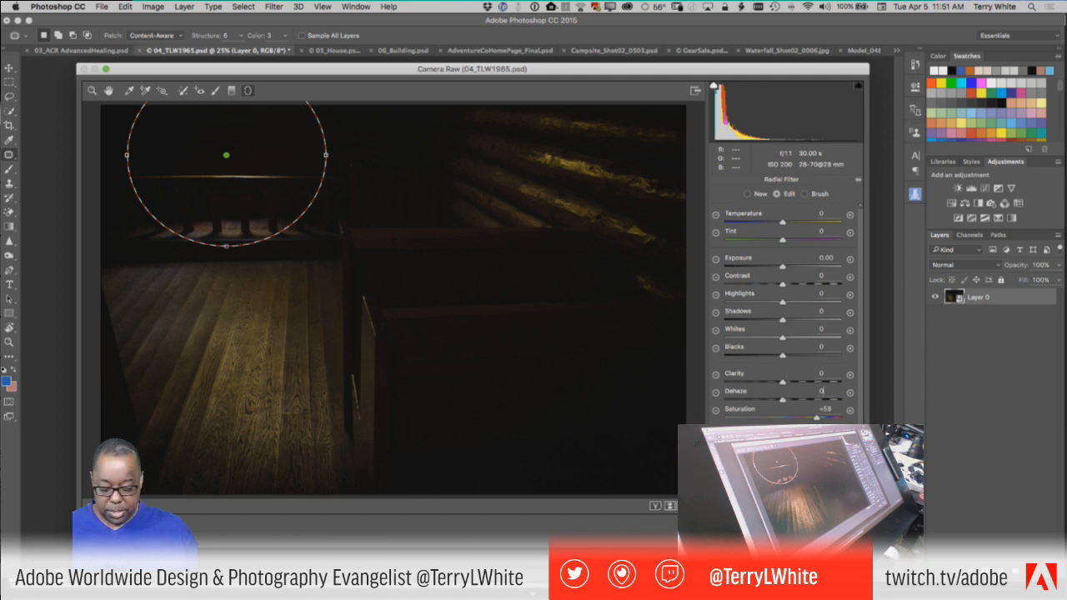
pyautogui.write('a')
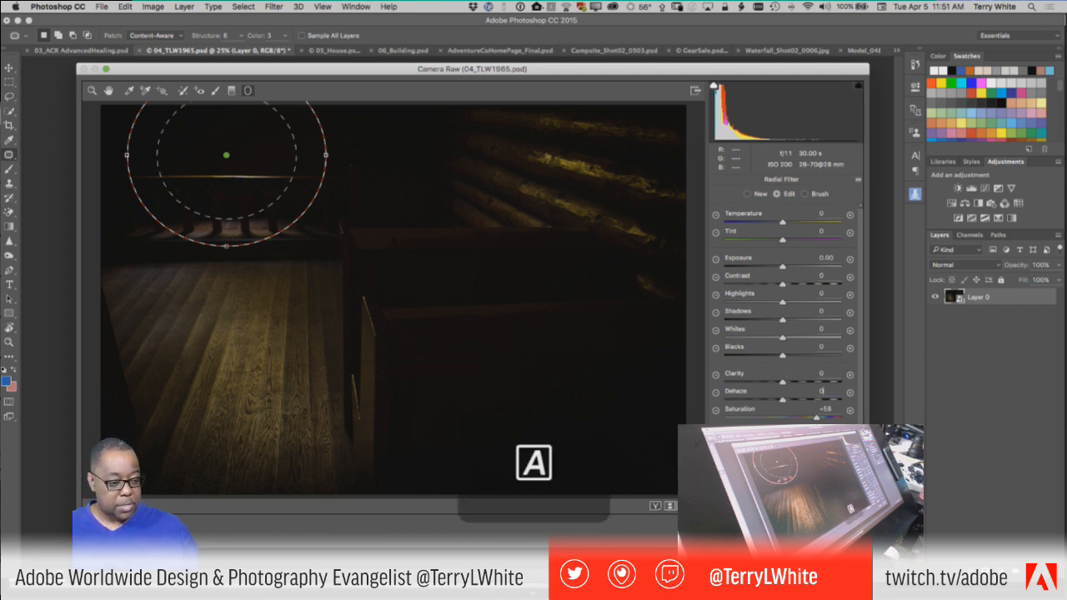
pyautogui.doubleClick(829, 408)
pyautogui.write('0')
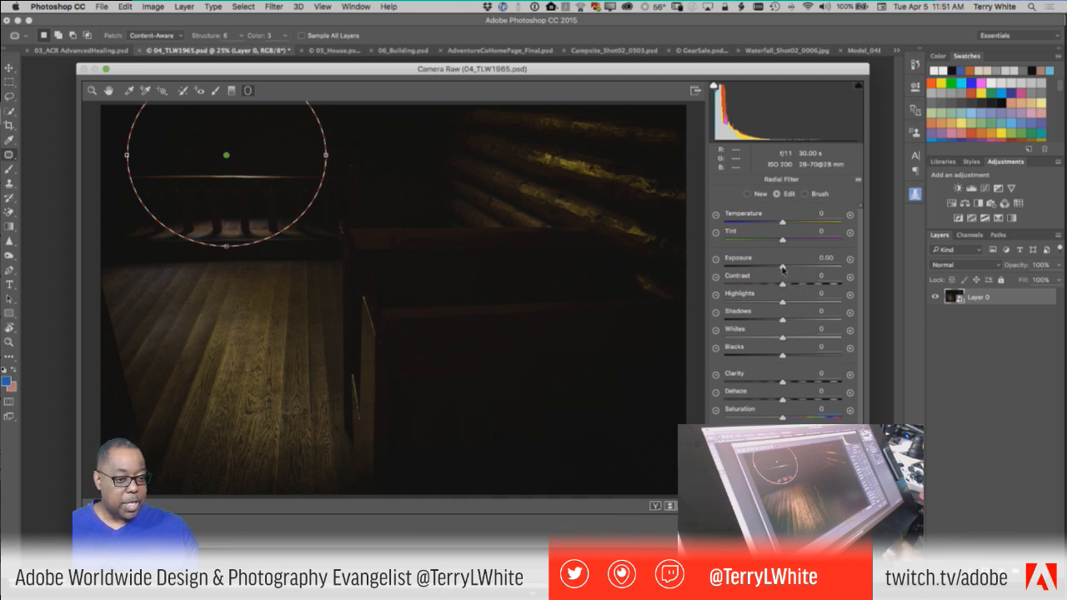
# Set the radial filter's Exposure to +4.00, trying its effect outside the ellipse and returning it to the inside
pyautogui.moveTo(782, 268); pyautogui.dragTo(810, 268)
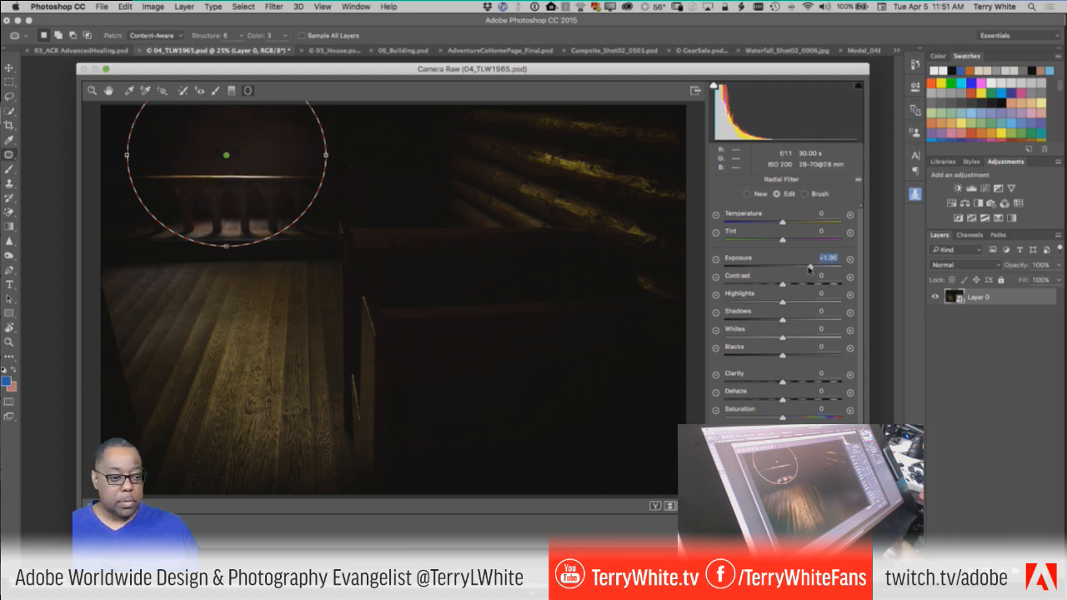
pyautogui.scroll(-2, 810, 333)
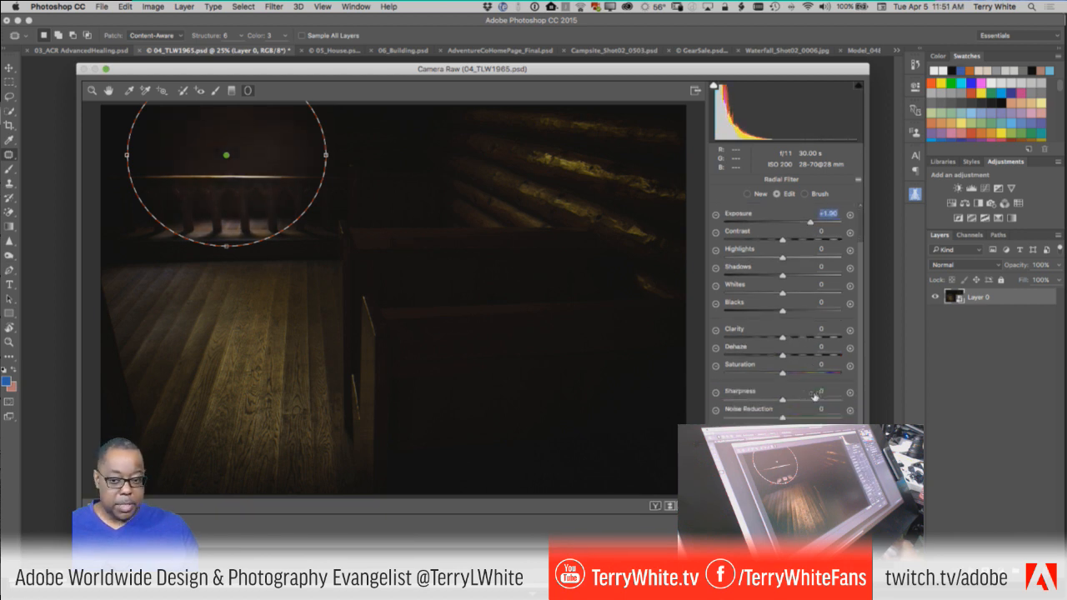
pyautogui.scroll(-1, 810, 415)
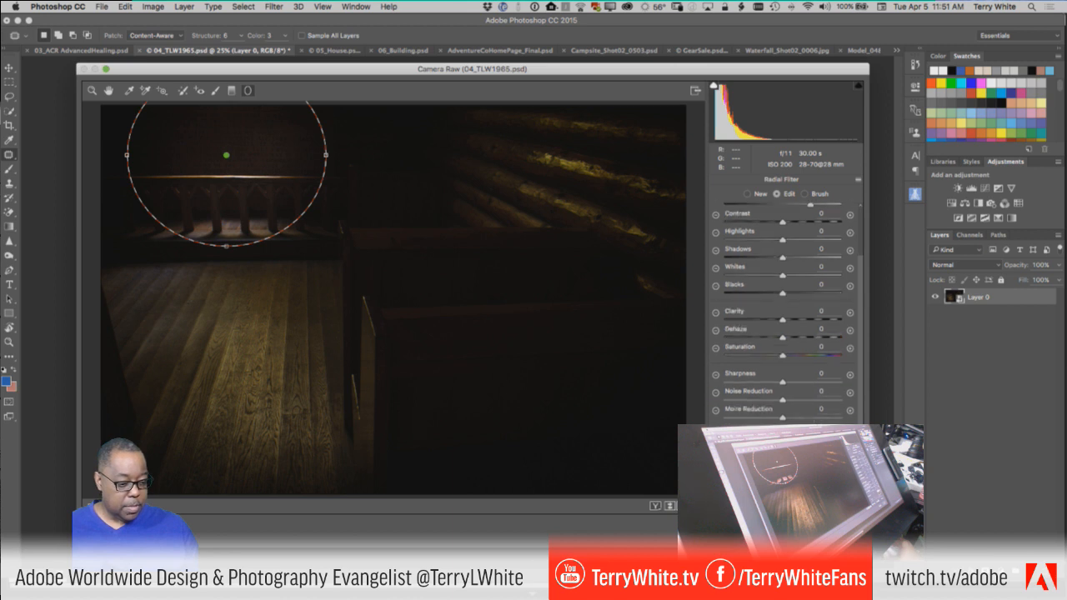
pyautogui.scroll(-1, 788, 312)
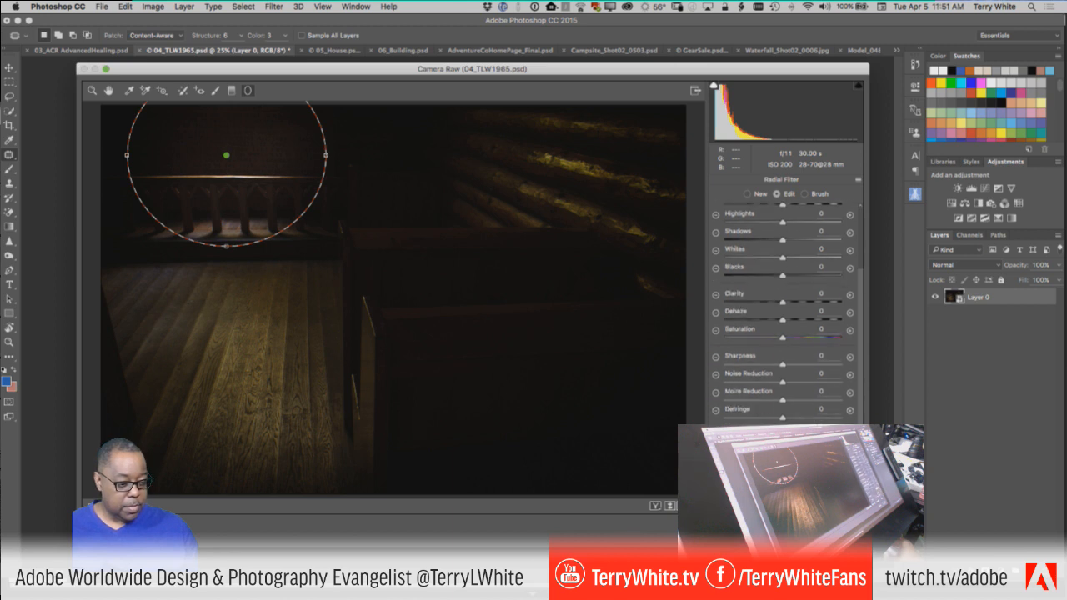
pyautogui.press('p')
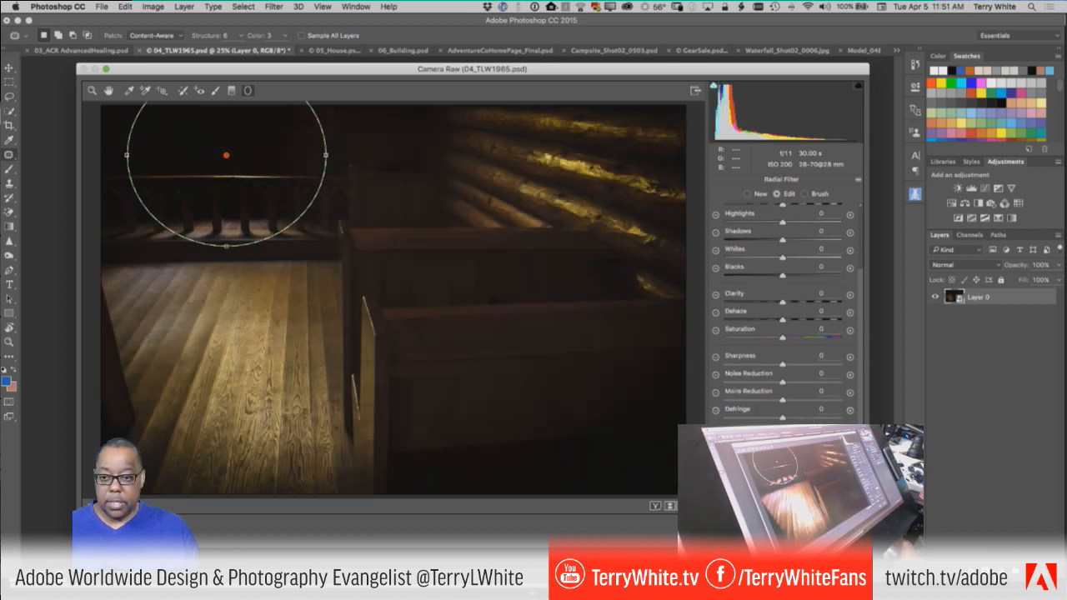
pyautogui.press('p')
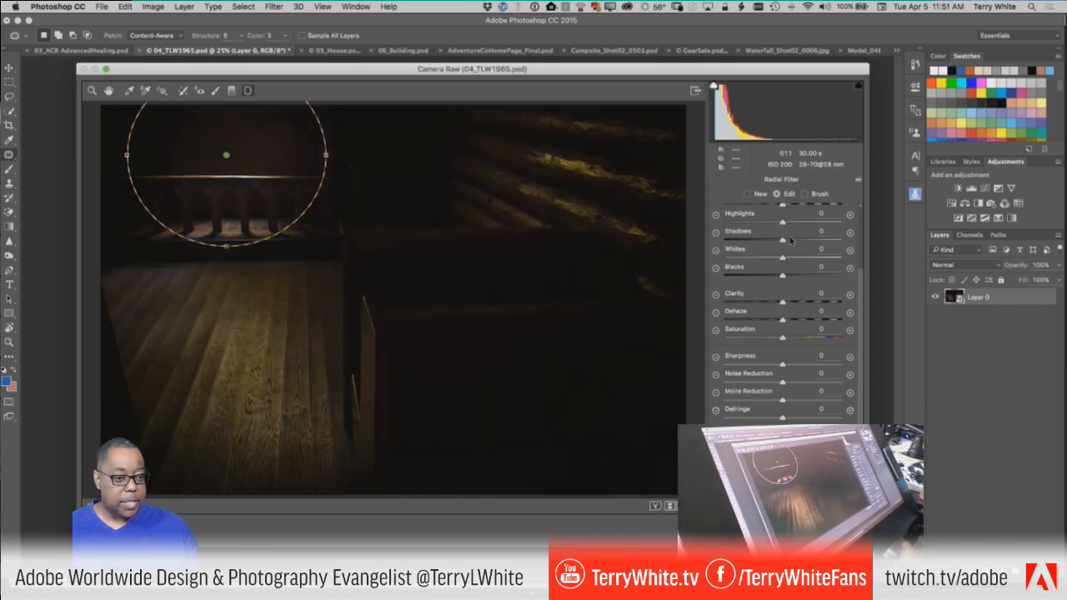
pyautogui.scroll(4, 790, 240)
pyautogui.moveTo(806, 268); pyautogui.dragTo(845, 269)
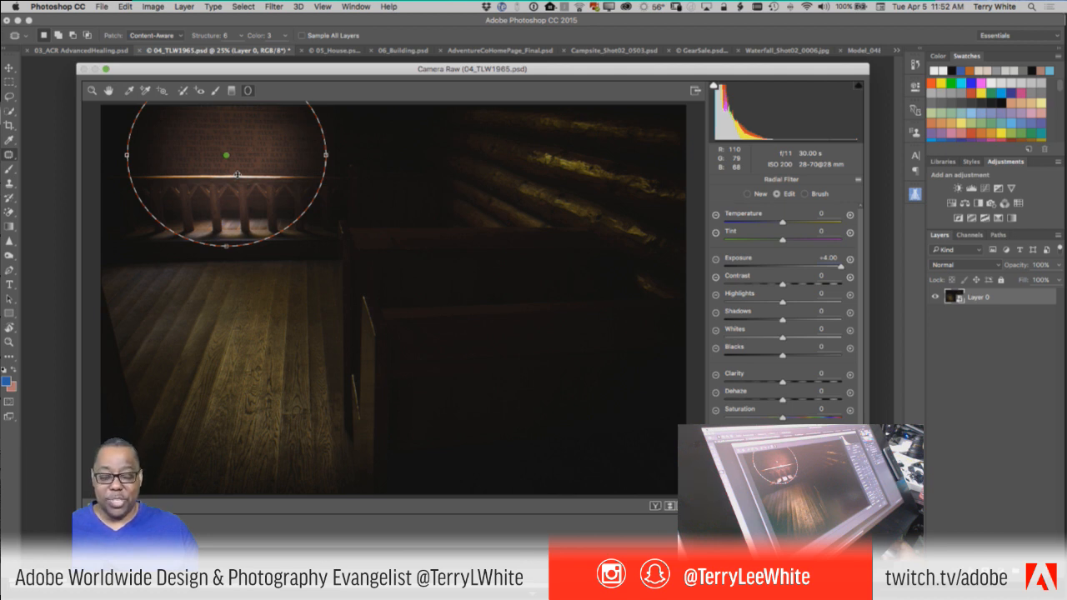
# Try the radial filter over the wooden floor, move it back over the railing and reduce its height to form a wide ellipse
pyautogui.moveTo(238, 175); pyautogui.dragTo(128, 408)
pyautogui.moveTo(125, 349); pyautogui.dragTo(252, 213)
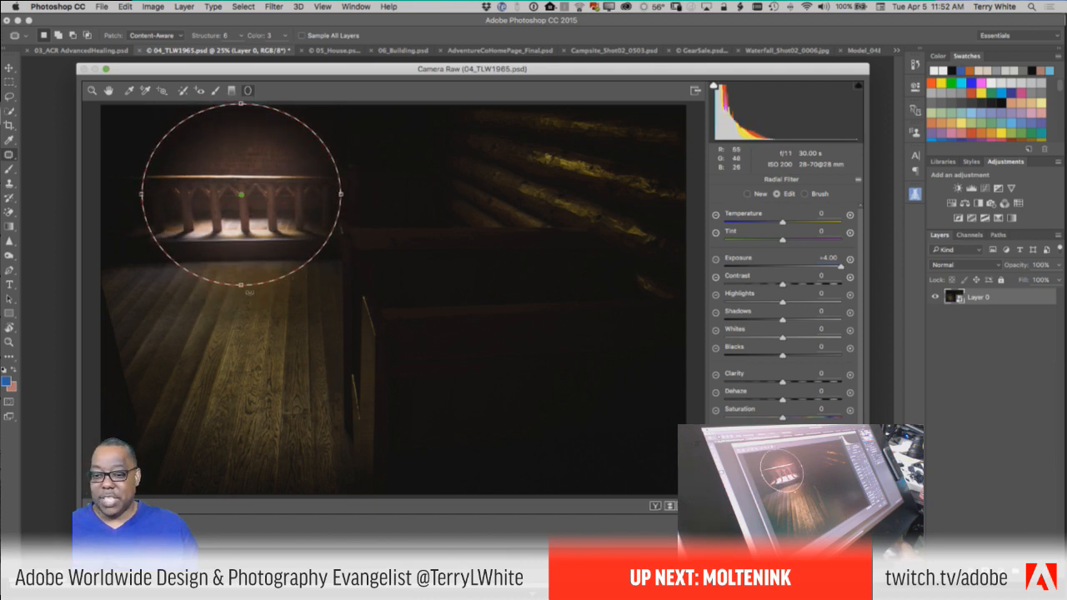
pyautogui.moveTo(241, 285); pyautogui.dragTo(241, 260)
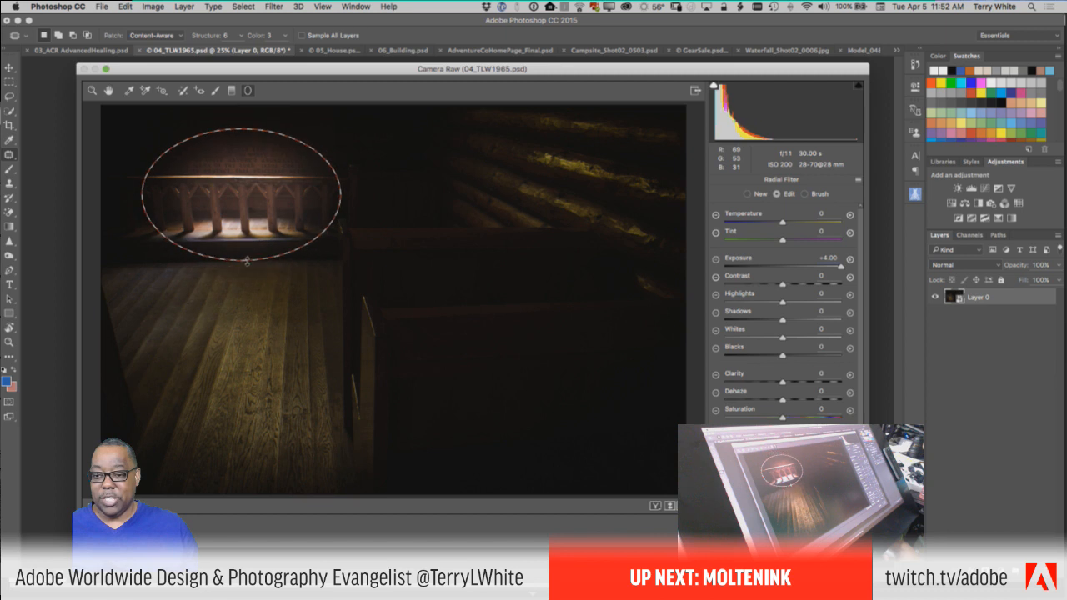
# Raise and tilt the first radial filter over the brick wall, and draw a second, widened one over the wooden pews
pyautogui.moveTo(345, 195); pyautogui.dragTo(287, 178)
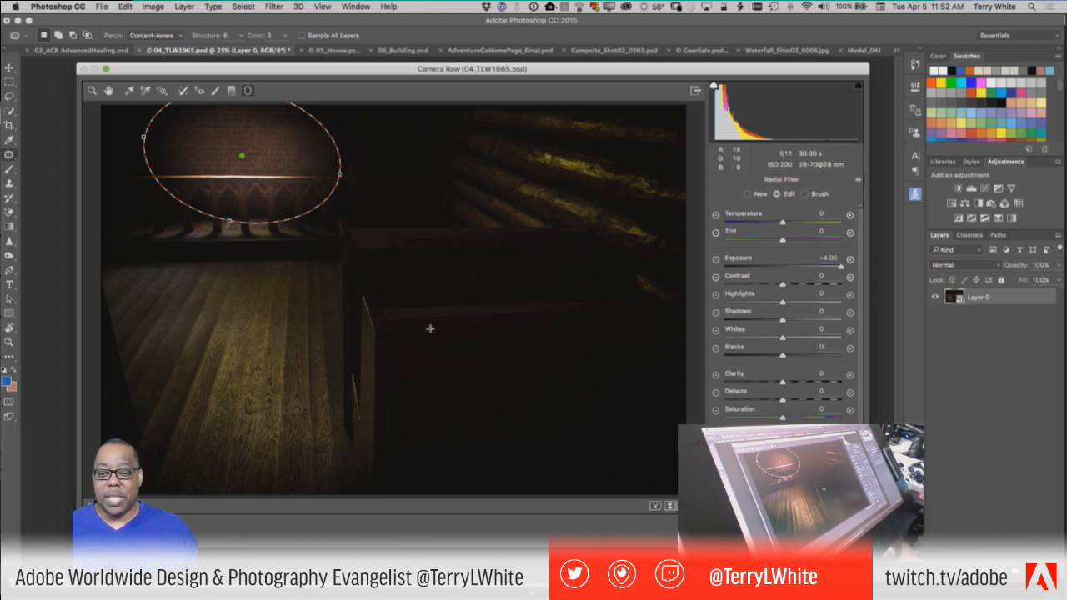
pyautogui.moveTo(365, 281); pyautogui.dragTo(403, 348)
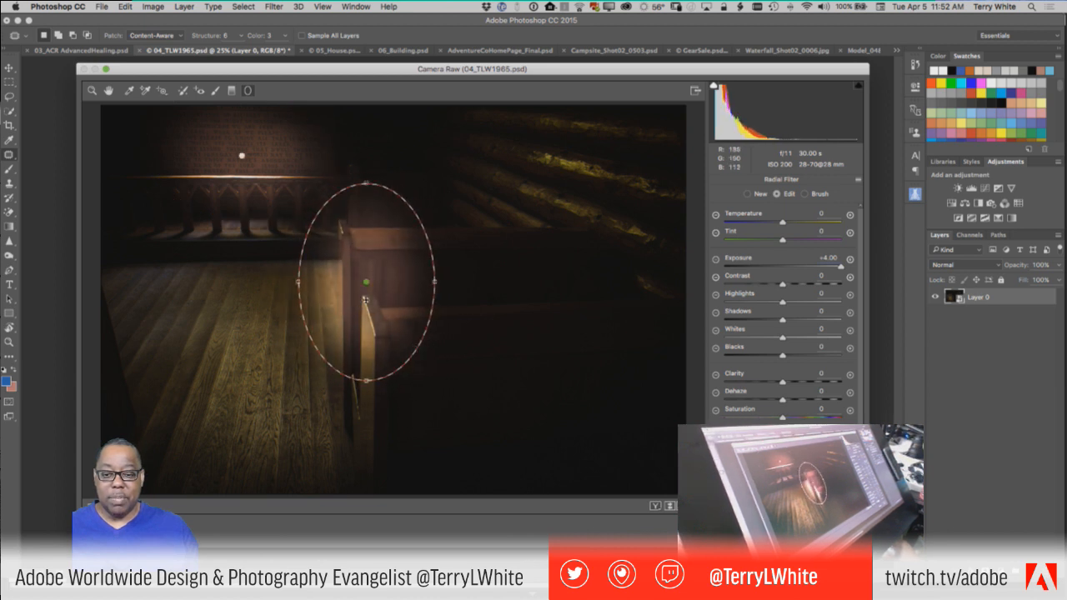
pyautogui.moveTo(367, 286); pyautogui.dragTo(394, 321)
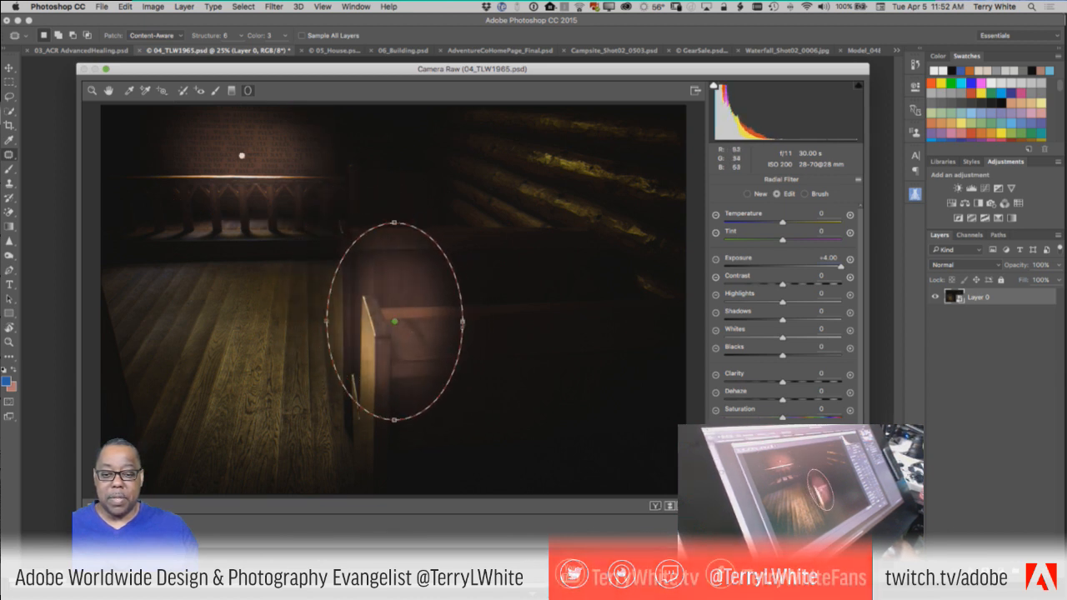
pyautogui.moveTo(461, 323); pyautogui.dragTo(550, 321)
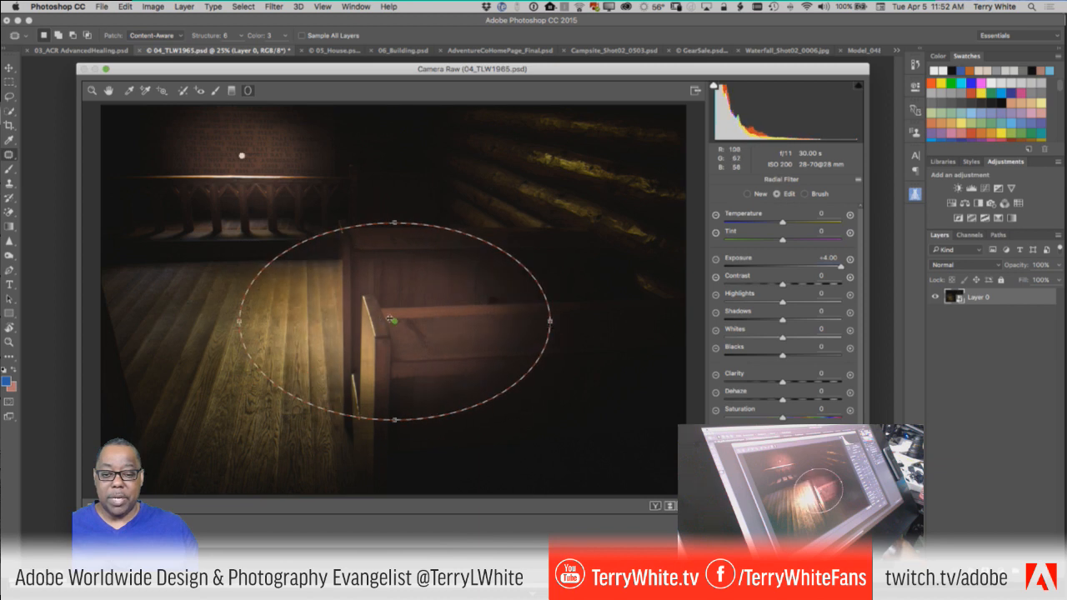
pyautogui.moveTo(395, 321); pyautogui.dragTo(457, 295)
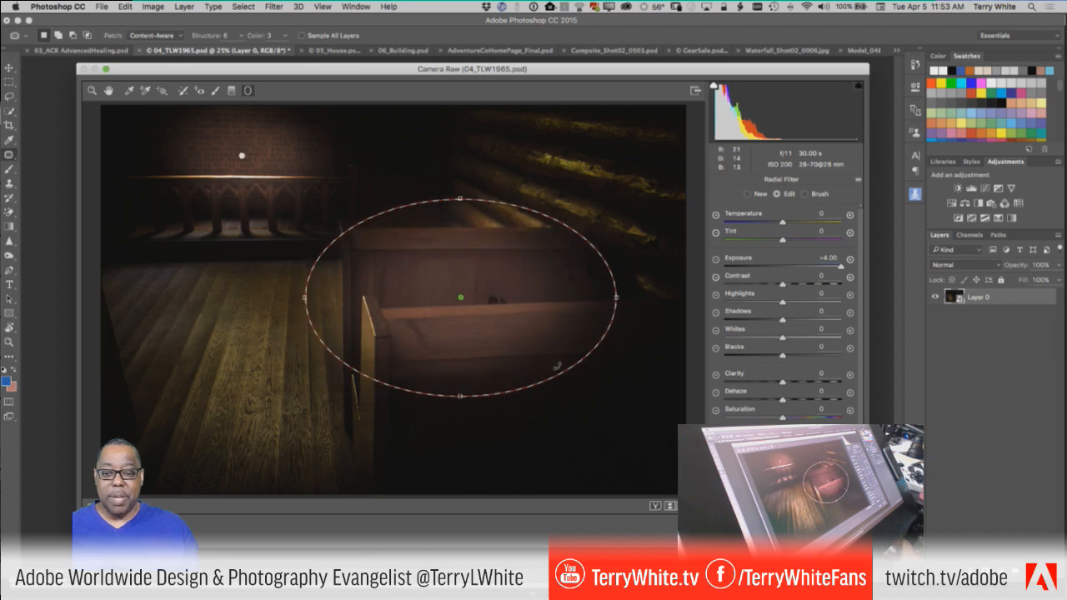
# Set the pew radial filter's Exposure to +2.60 and check the wall filter's coverage before reselecting the pew filter
pyautogui.moveTo(841, 268); pyautogui.dragTo(819, 271)
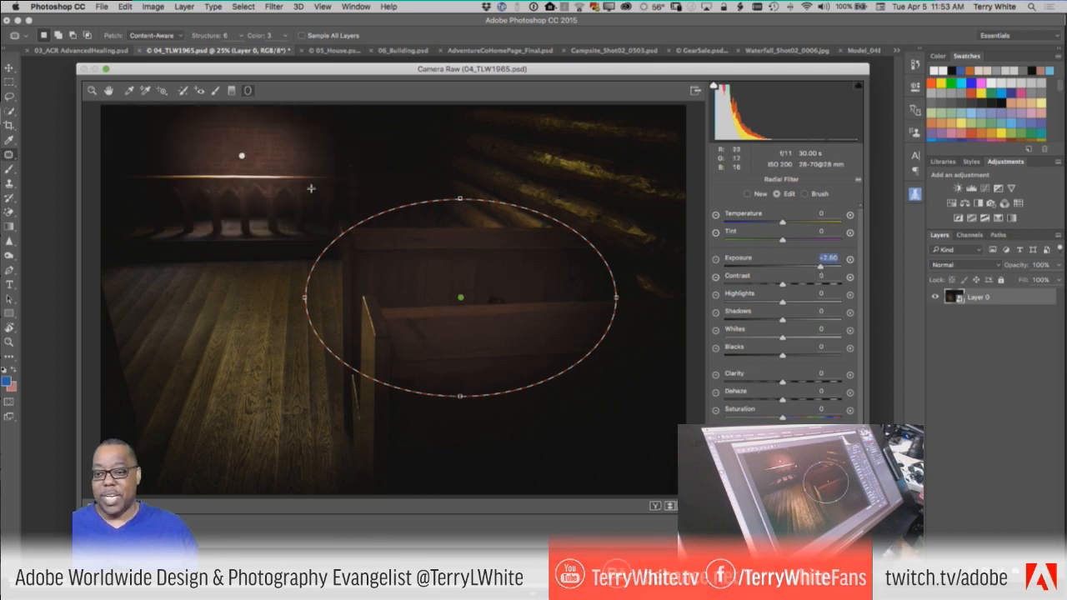
pyautogui.click(241, 156)
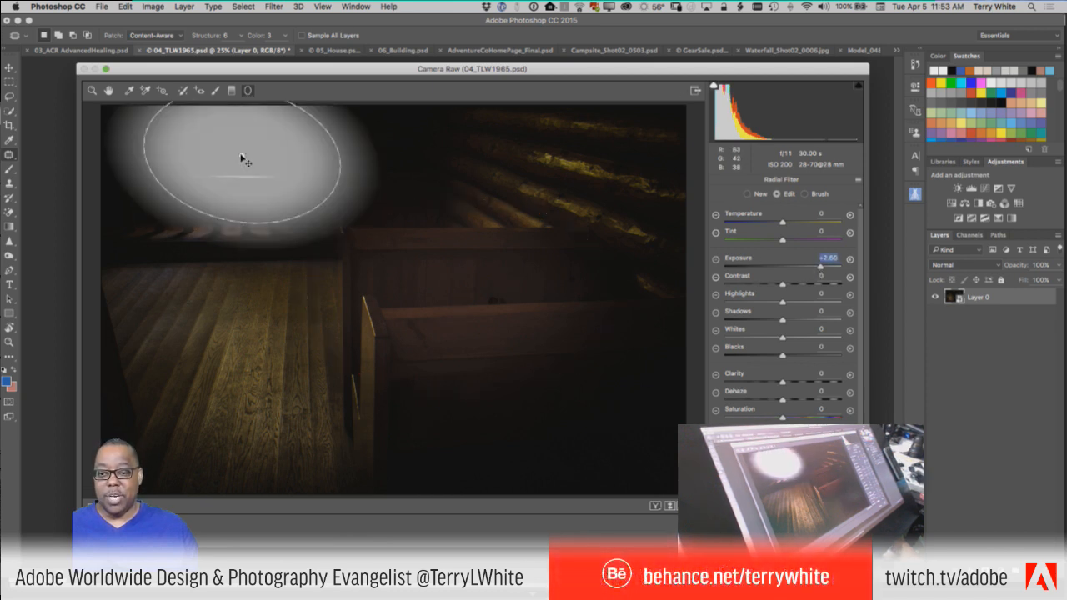
pyautogui.click(461, 296)
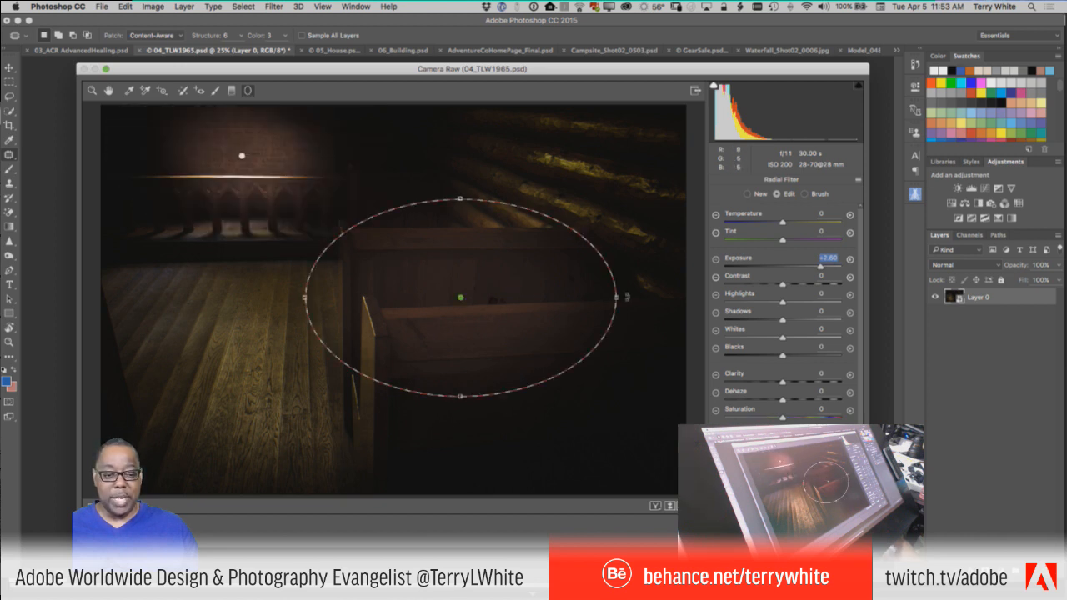
# Try the second radial filter over the log wall with Temperature -51 and move it back over the pews
pyautogui.moveTo(626, 298); pyautogui.dragTo(624, 300)
pyautogui.moveTo(519, 318); pyautogui.dragTo(575, 232)
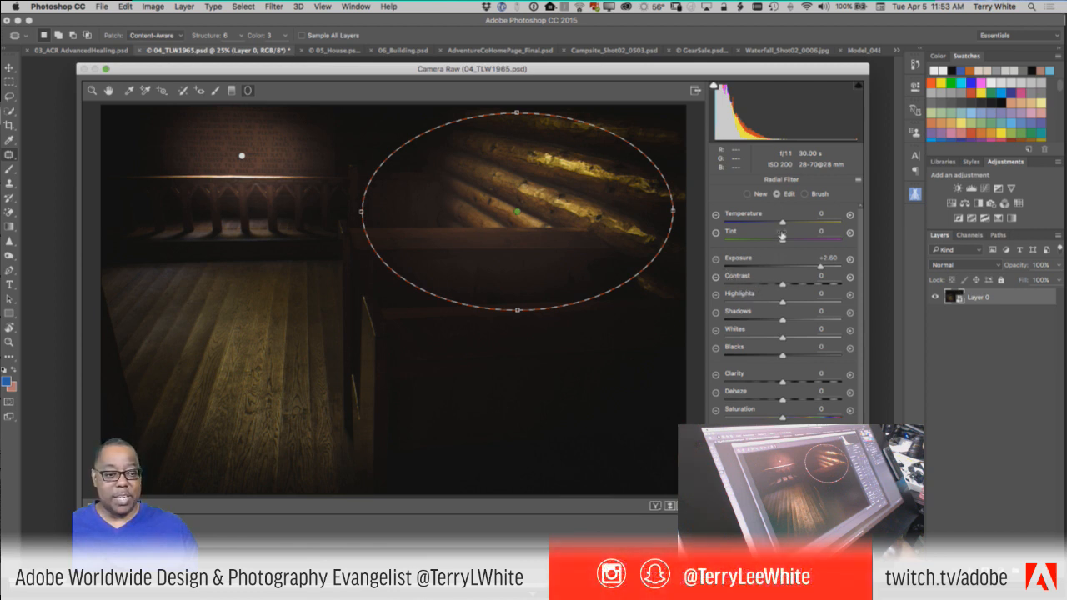
pyautogui.moveTo(783, 224); pyautogui.dragTo(753, 229)
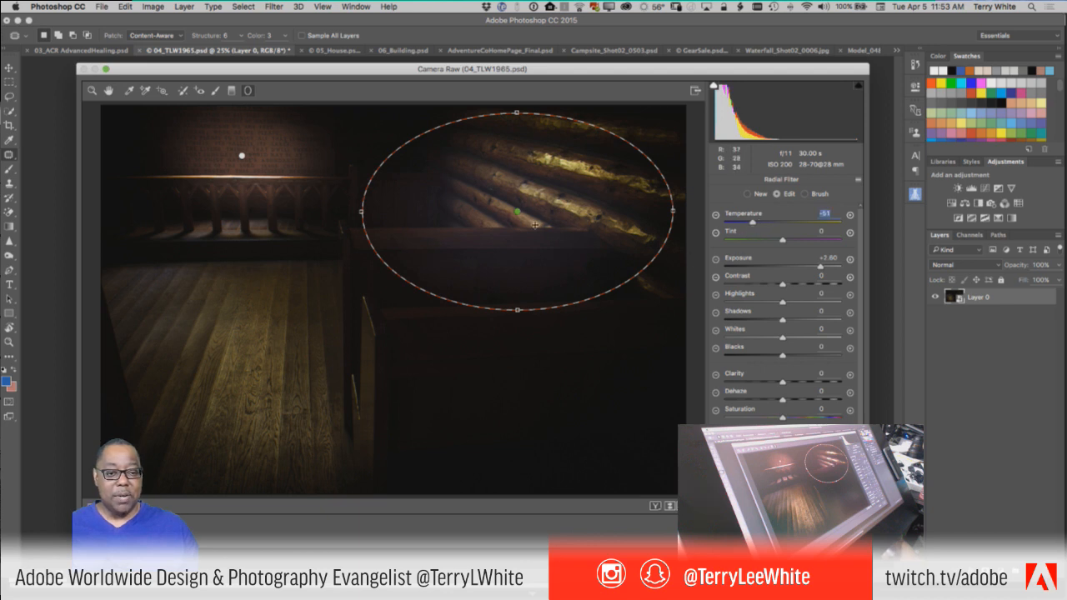
pyautogui.moveTo(519, 213); pyautogui.dragTo(489, 317)
# Set the pew radial filter's Tint to +1 and Temperature to -11, and centre its ellipse over the pews
pyautogui.moveTo(781, 241); pyautogui.dragTo(784, 242)
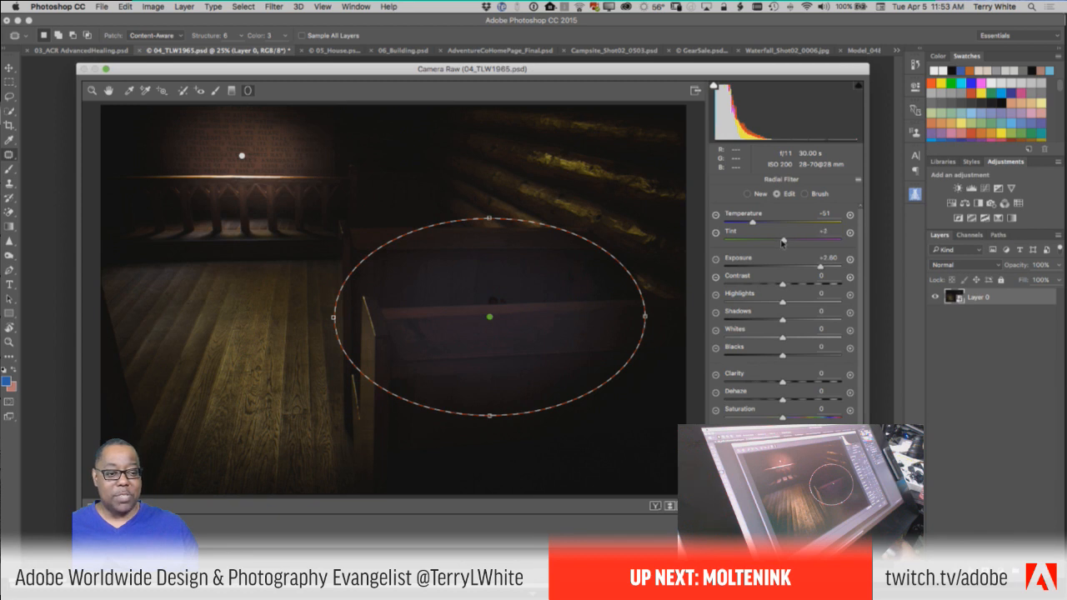
pyautogui.moveTo(782, 244); pyautogui.dragTo(773, 223)
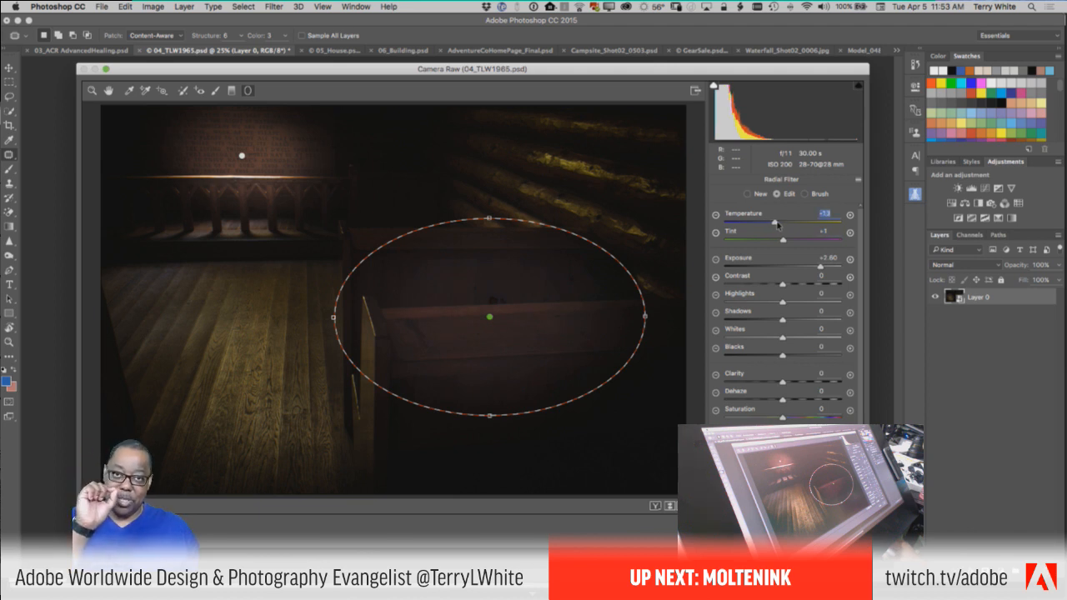
pyautogui.moveTo(776, 224); pyautogui.dragTo(770, 225)
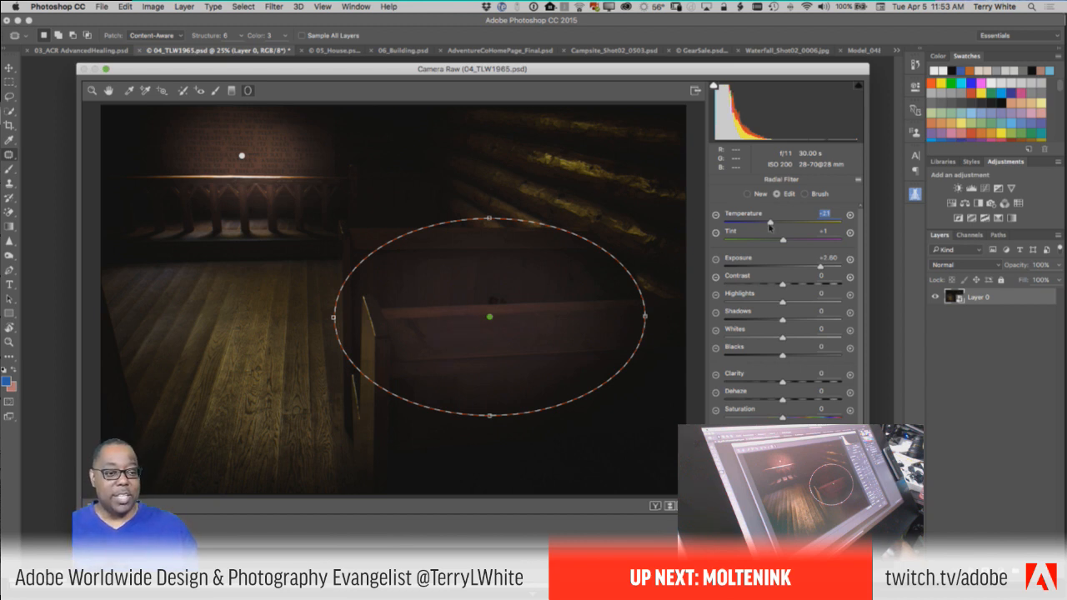
pyautogui.moveTo(522, 334); pyautogui.dragTo(478, 302)
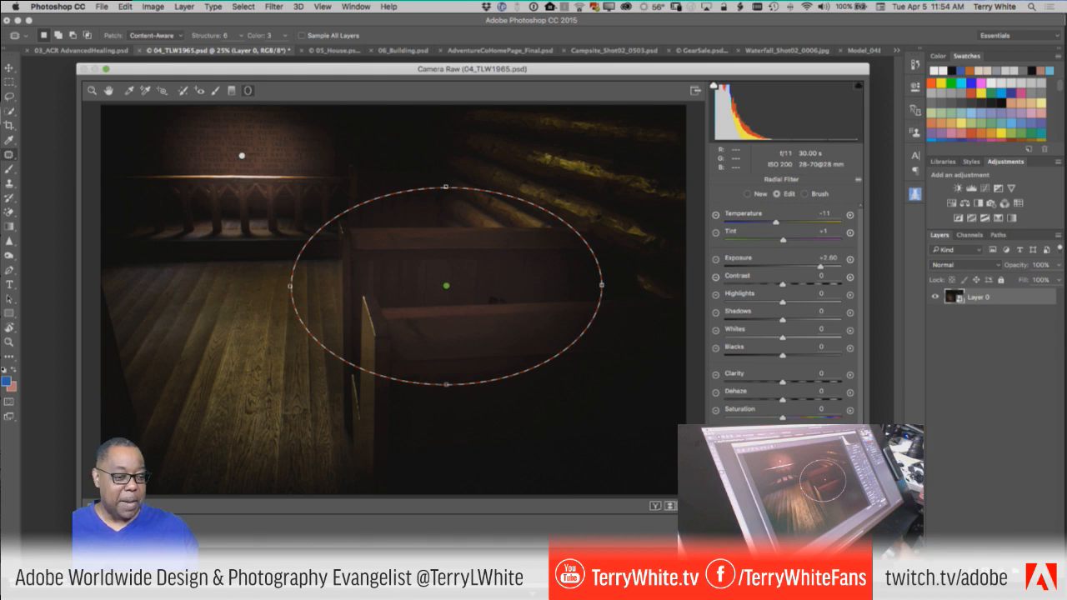
# Apply the Camera Raw Filter to Layer 0 and toggle its visibility off and on to compare the lighting
pyautogui.press('Return')
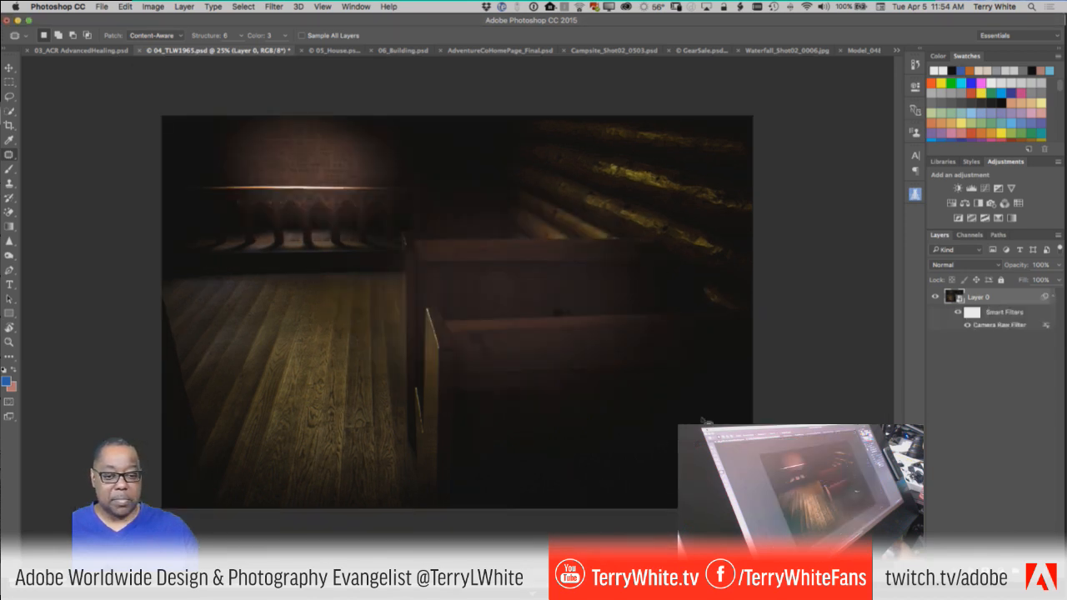
pyautogui.click(968, 327)
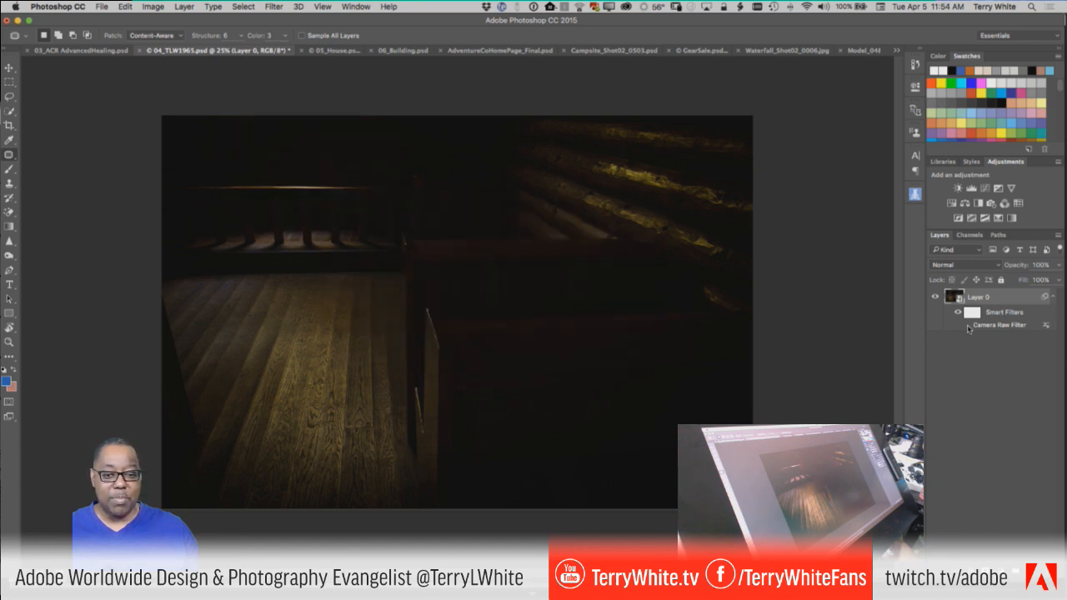
pyautogui.click(968, 327)
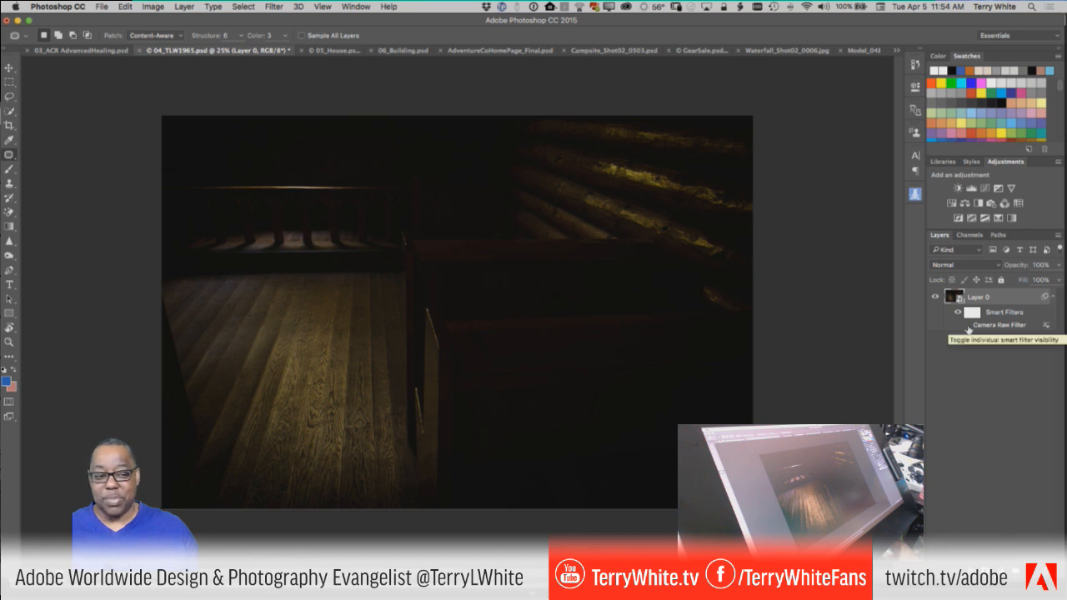
pyautogui.click(968, 327)
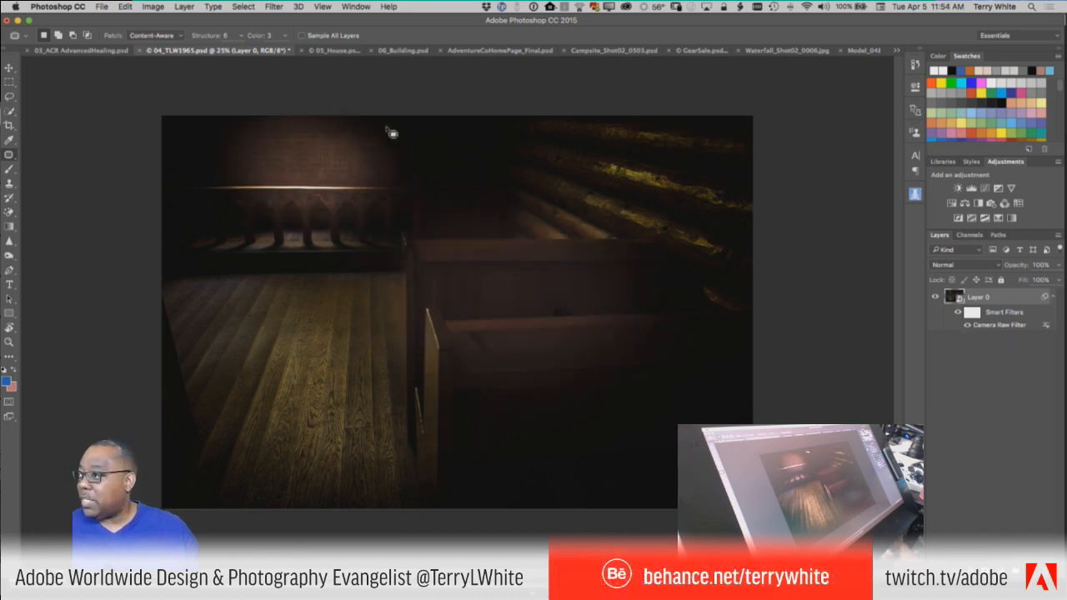
# Switch to the 03_ACR AdvancedHealing.psd document, open the Camera Raw Filter for Layer 0 and activate Spot Removal
pyautogui.click(65, 52)
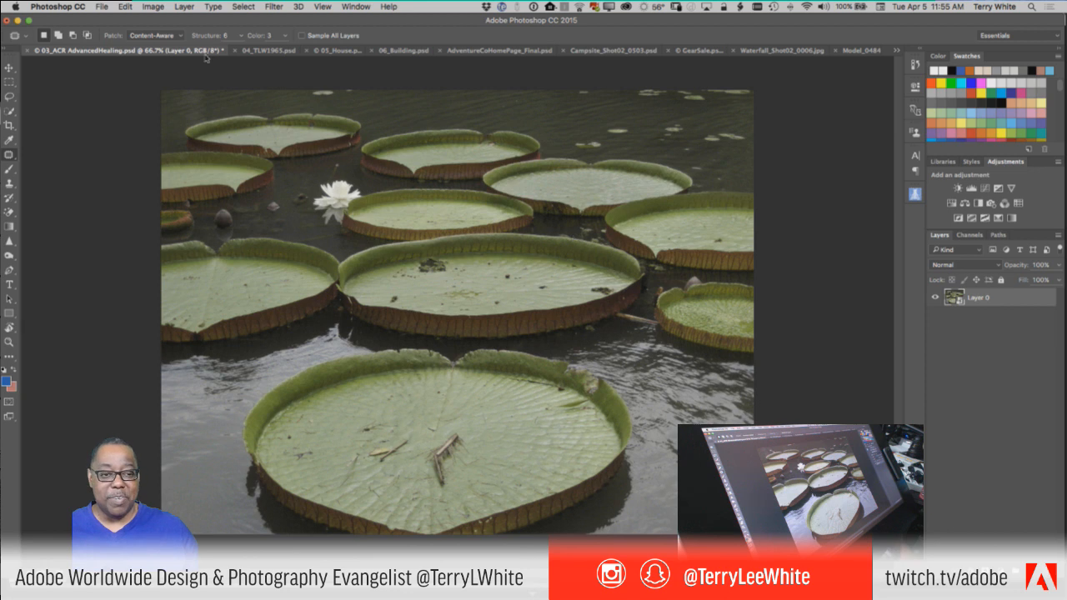
pyautogui.click(274, 7)
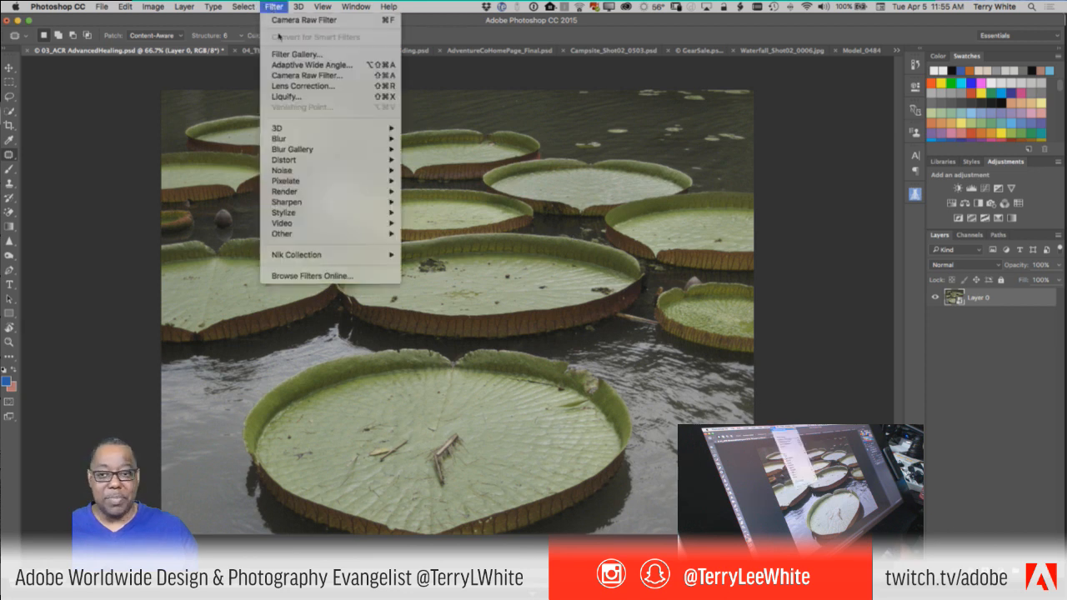
pyautogui.click(308, 76)
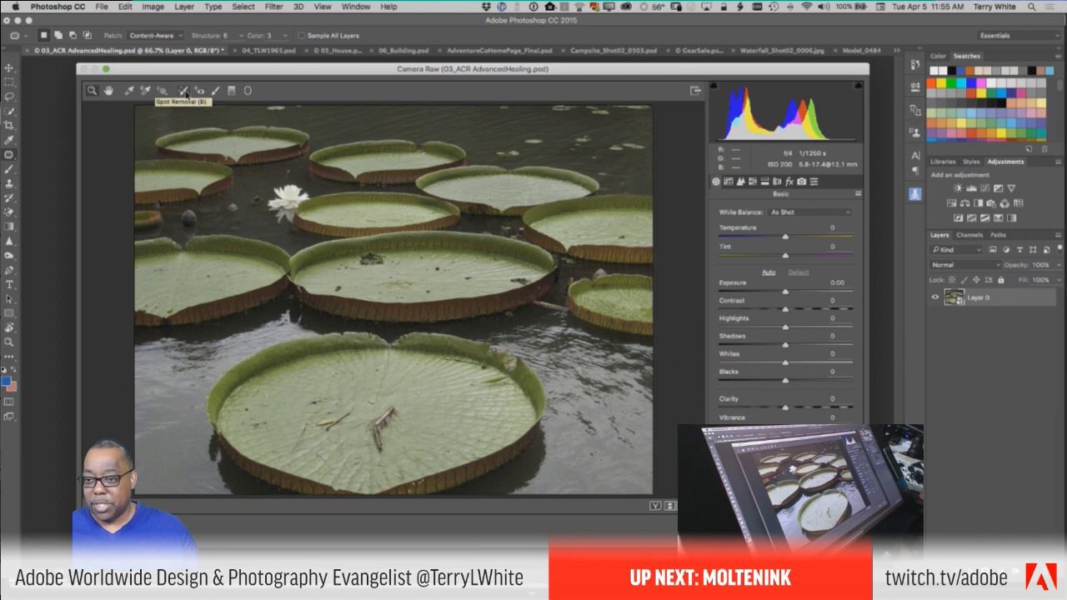
pyautogui.click(184, 92)
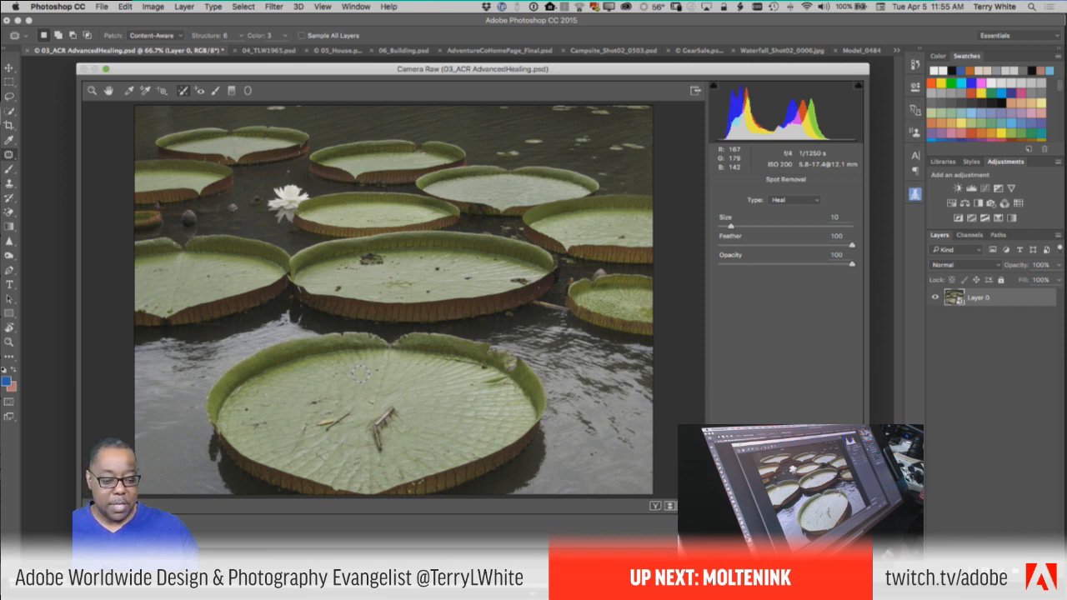
# Place a size 10 removal spot on the water beside the front lily pad, change its type to Clone and reposition its source
pyautogui.click(595, 456)
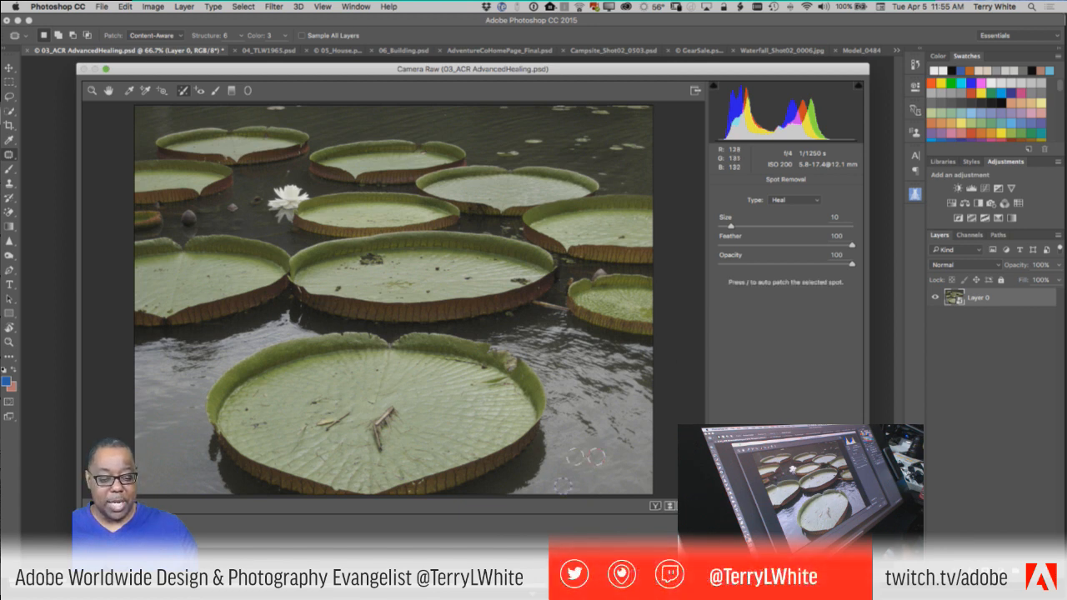
pyautogui.click(800, 199)
pyautogui.click(790, 210)
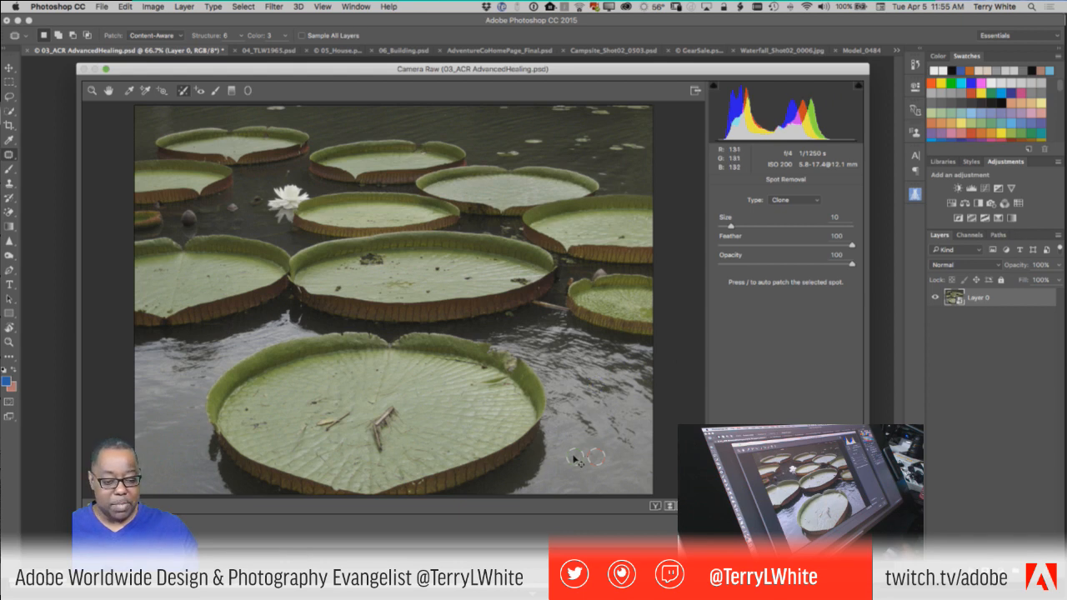
pyautogui.moveTo(577, 459); pyautogui.dragTo(627, 460)
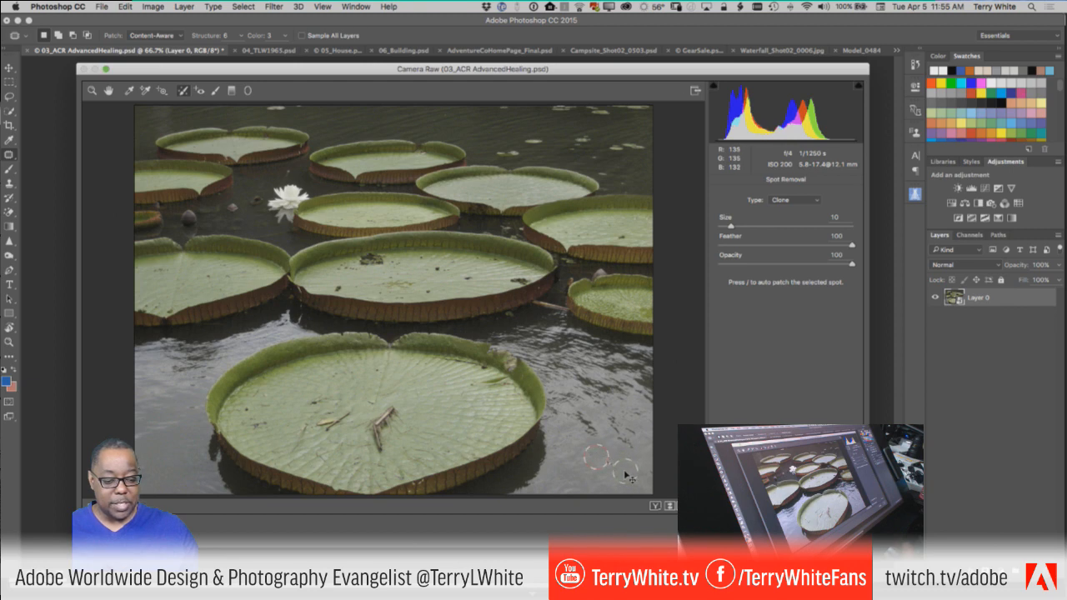
pyautogui.moveTo(627, 460)
pyautogui.mouseDown()
pyautogui.moveTo(585, 483)
pyautogui.moveTo(562, 481)
pyautogui.moveTo(611, 485)
pyautogui.moveTo(628, 473)
pyautogui.mouseUp()
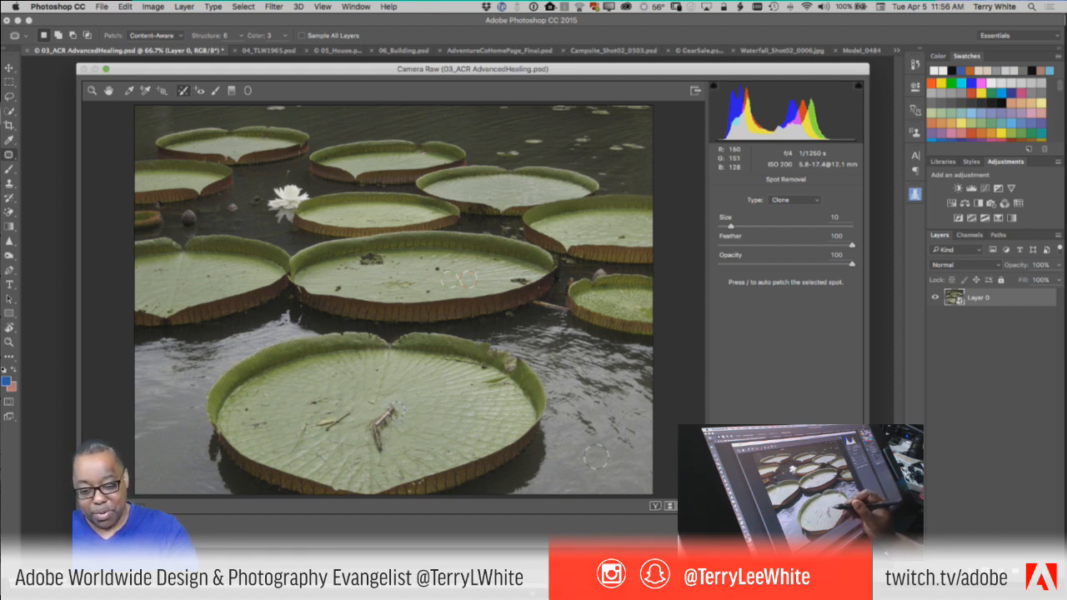
# Clone out the large twig on the front lily pad and add clone spots over blemishes on the middle pad
pyautogui.moveTo(399, 408)
pyautogui.mouseDown()
pyautogui.moveTo(354, 429)
pyautogui.moveTo(380, 450)
pyautogui.moveTo(392, 427)
pyautogui.mouseUp()
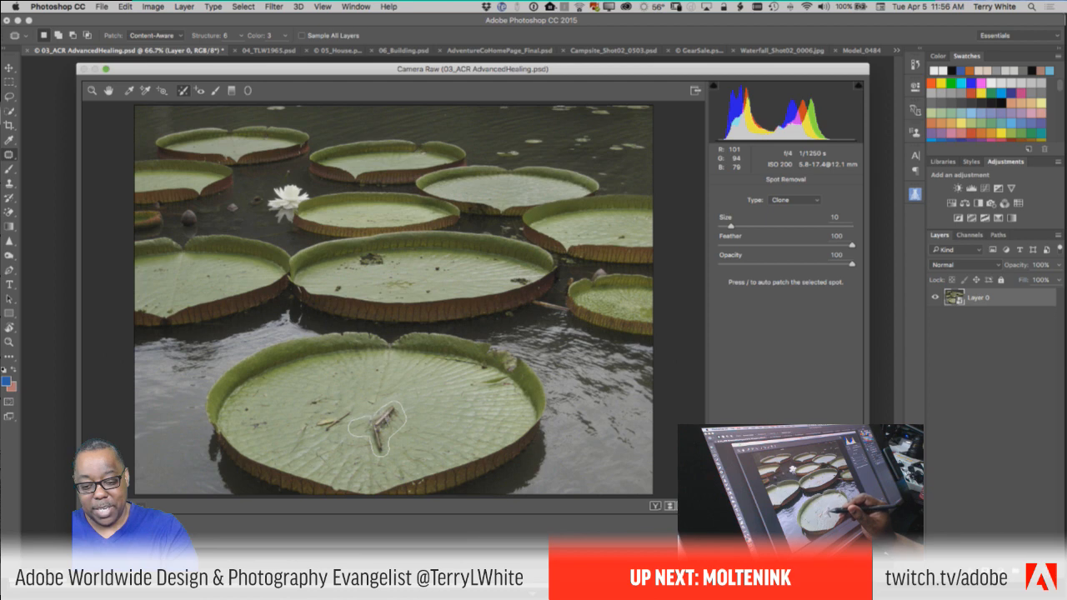
pyautogui.moveTo(380, 423); pyautogui.dragTo(382, 424)
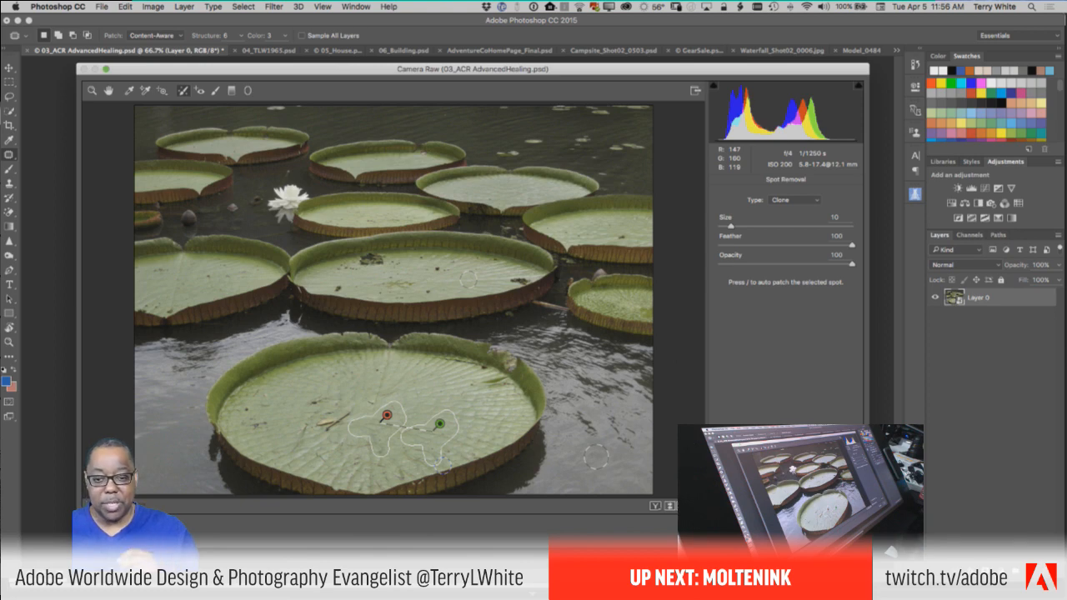
pyautogui.moveTo(438, 269)
pyautogui.mouseDown()
pyautogui.moveTo(445, 288)
pyautogui.moveTo(429, 293)
pyautogui.moveTo(432, 310)
pyautogui.mouseUp()
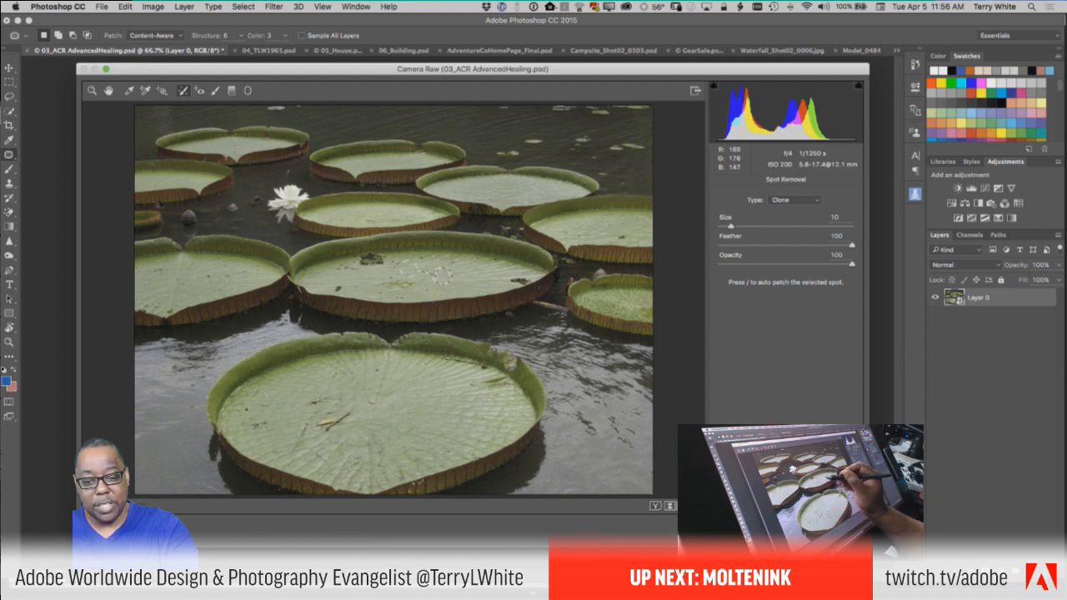
pyautogui.moveTo(444, 268); pyautogui.dragTo(442, 285)
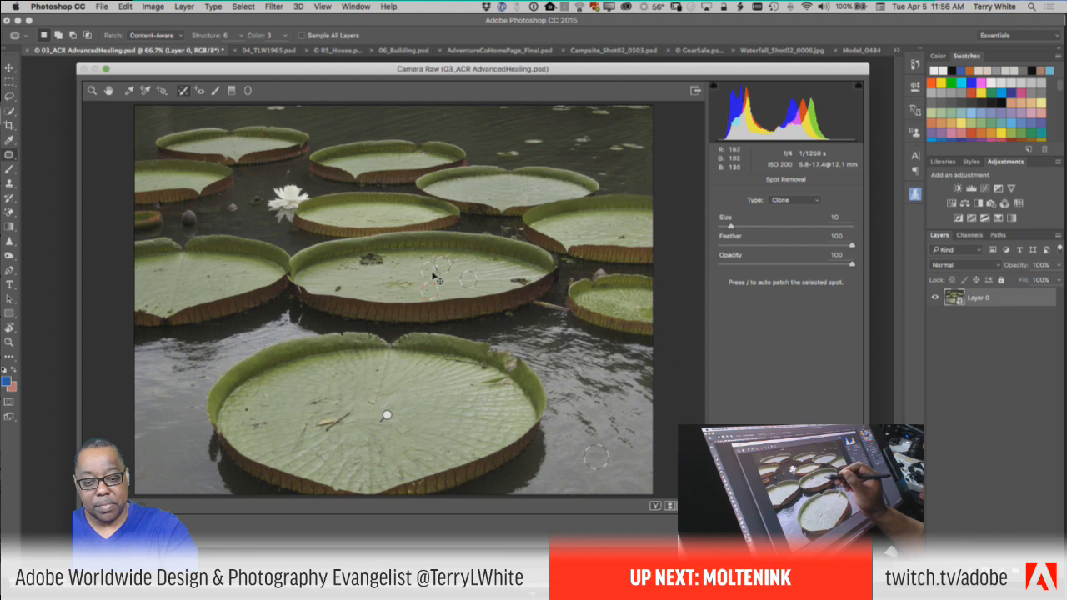
pyautogui.moveTo(428, 280)
pyautogui.mouseDown()
pyautogui.moveTo(388, 296)
pyautogui.moveTo(357, 292)
pyautogui.mouseUp()
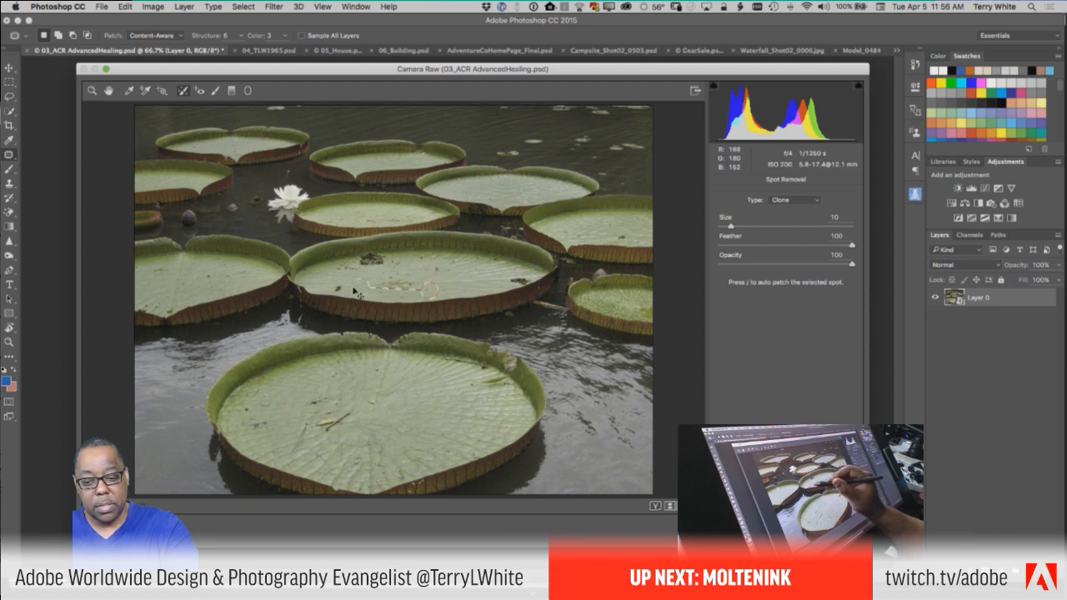
# Clone over the small floating leaves in the dark water behind the pads and move the sample source farther back
pyautogui.click(386, 415)
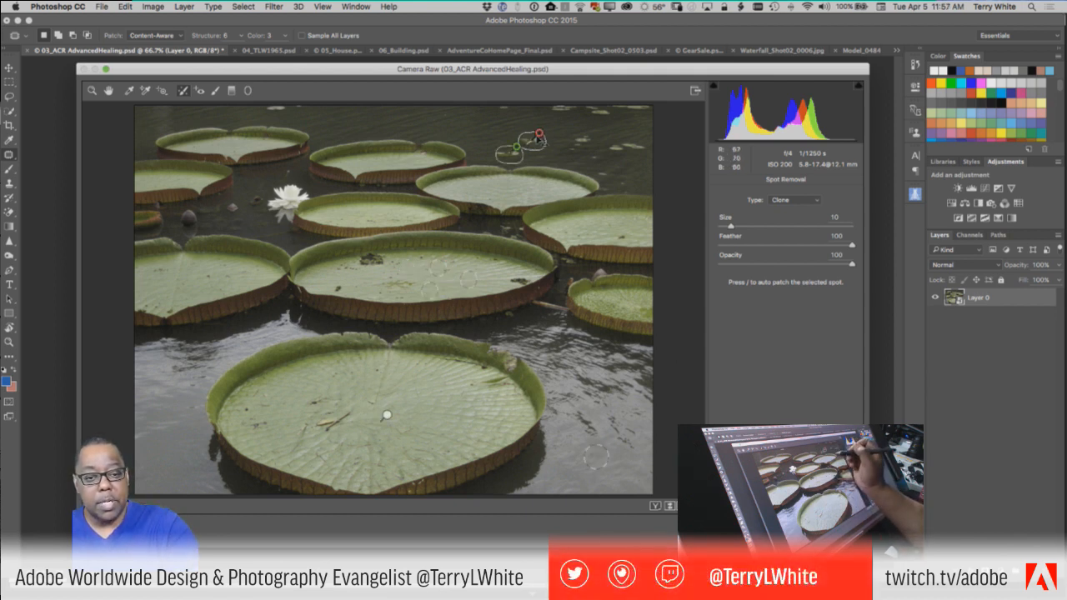
pyautogui.click(532, 141)
pyautogui.moveTo(496, 136); pyautogui.dragTo(516, 127)
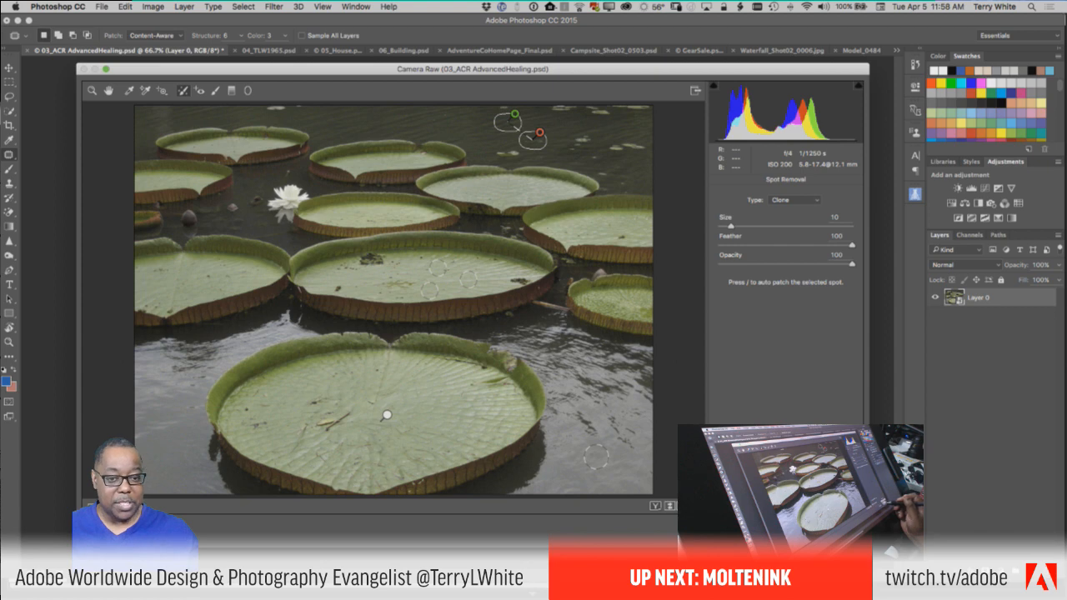
# Apply the Camera Raw Filter to the lily pad layer and hide it to compare with the original
pyautogui.press('Return')
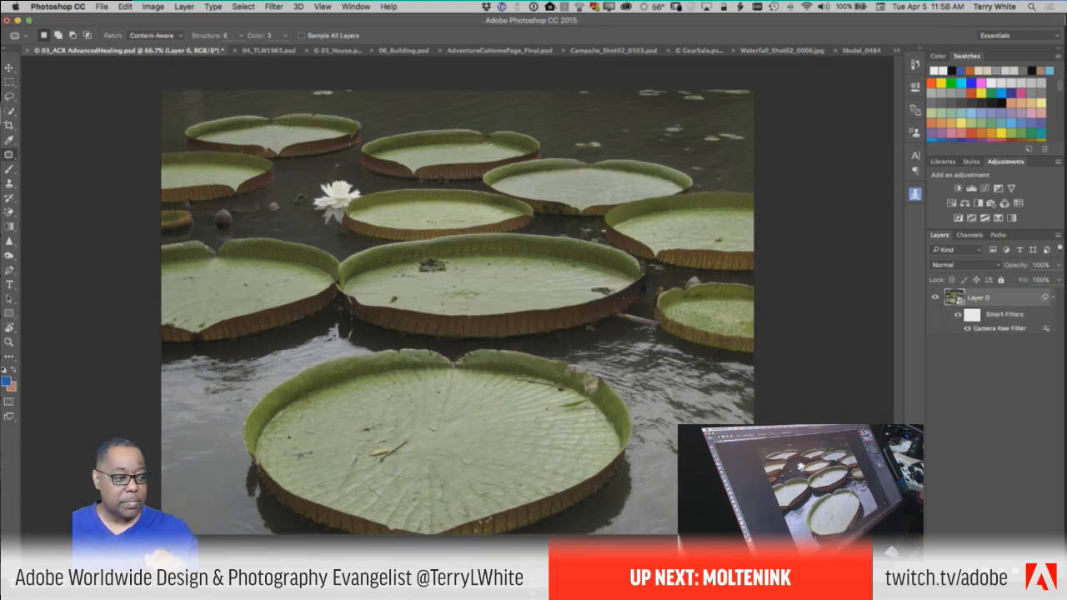
pyautogui.click(968, 329)
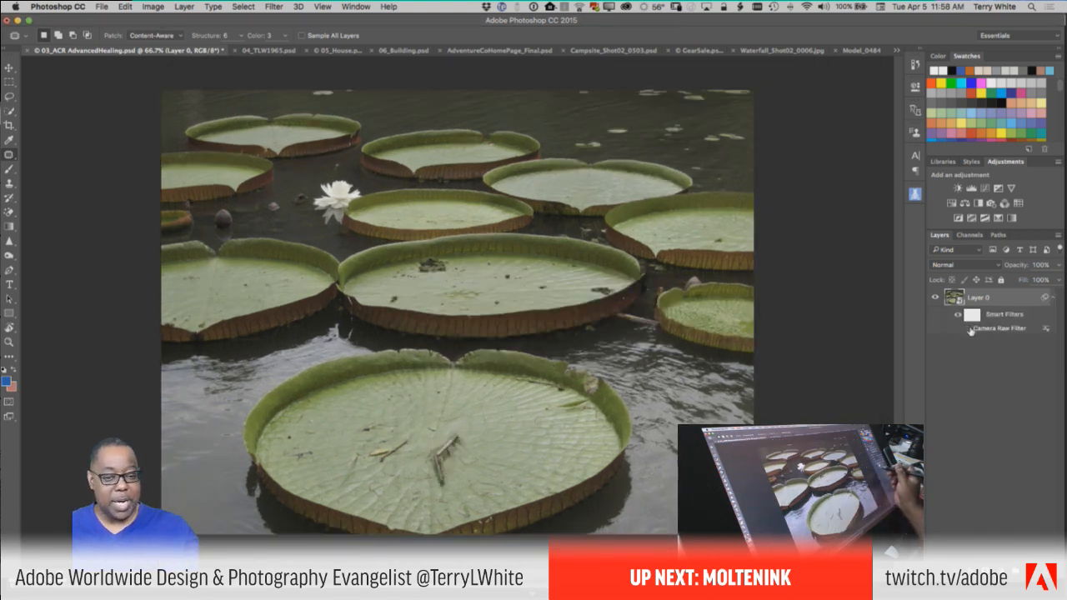
# Toggle the Camera Raw smart filter's visibility to compare the retouched lily pads with the original, leaving the filter shown
pyautogui.click(969, 329)
pyautogui.click(969, 330)
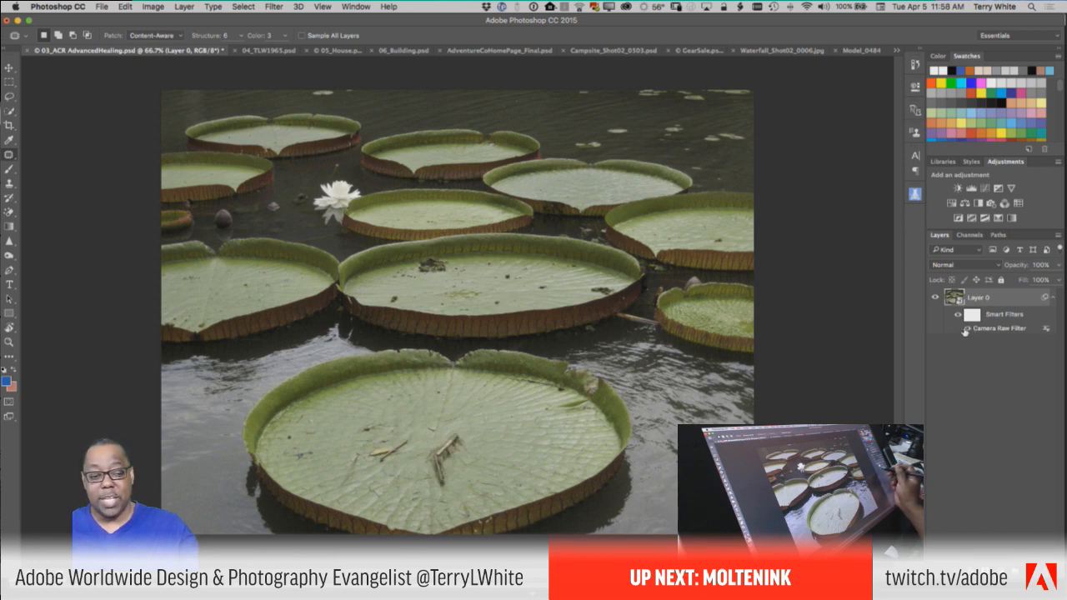
pyautogui.click(968, 329)
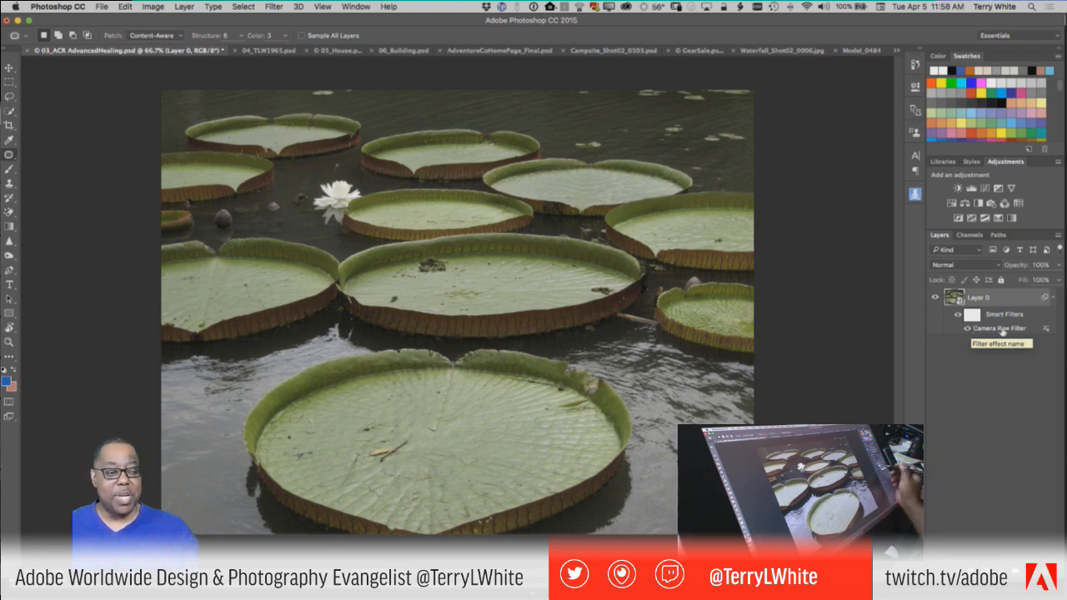
# Reopen the Camera Raw smart filter, inspect the twig's clone spot on the front lily pad with Spot Removal, and accept the filter
pyautogui.doubleClick(999, 331)
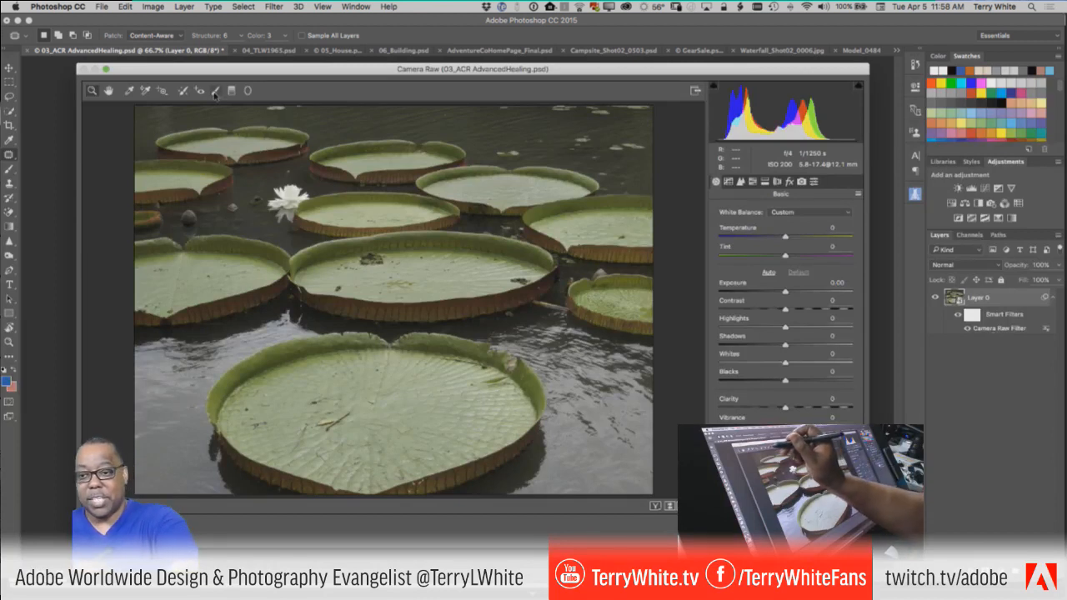
pyautogui.click(184, 91)
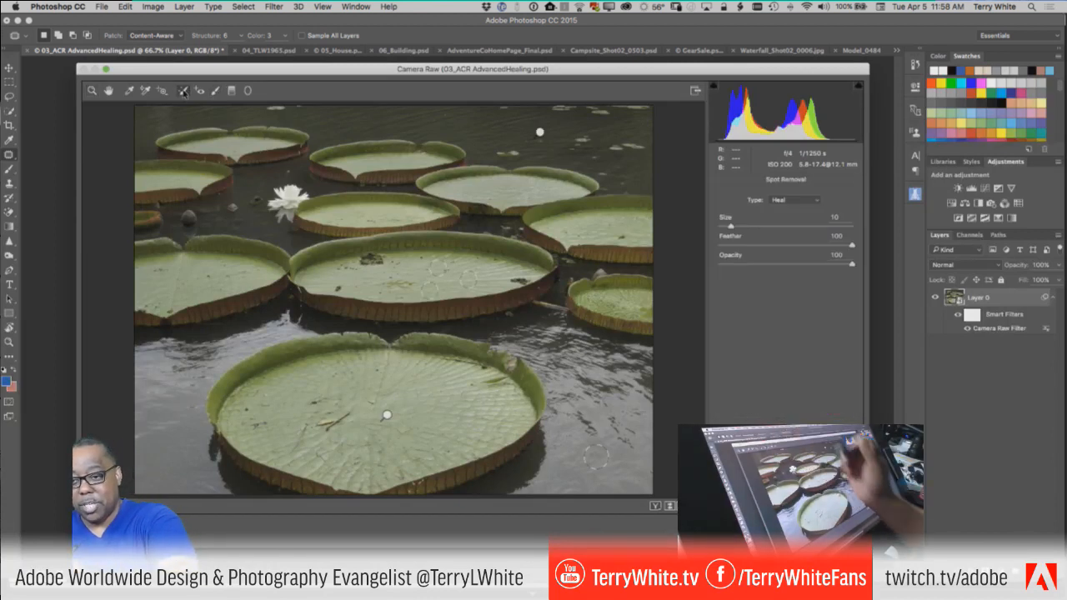
pyautogui.moveTo(361, 423); pyautogui.dragTo(392, 419)
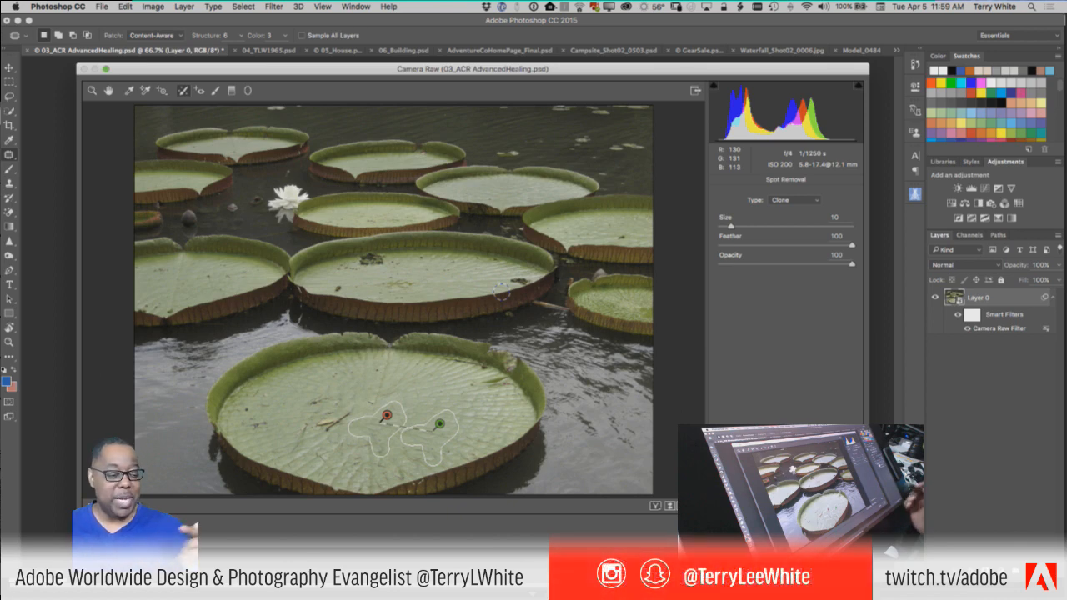
pyautogui.press('Return')
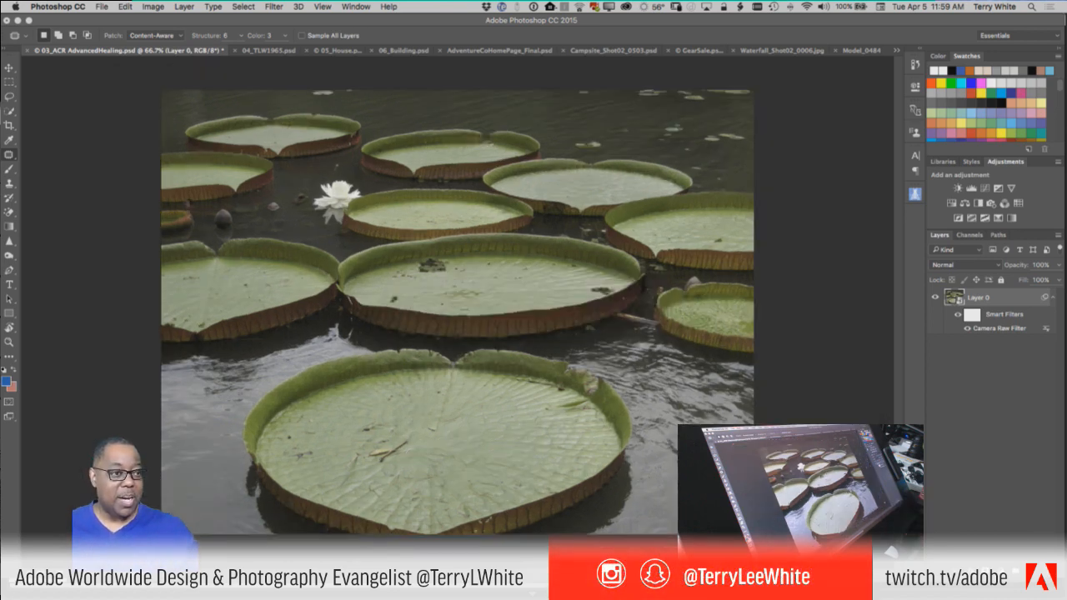